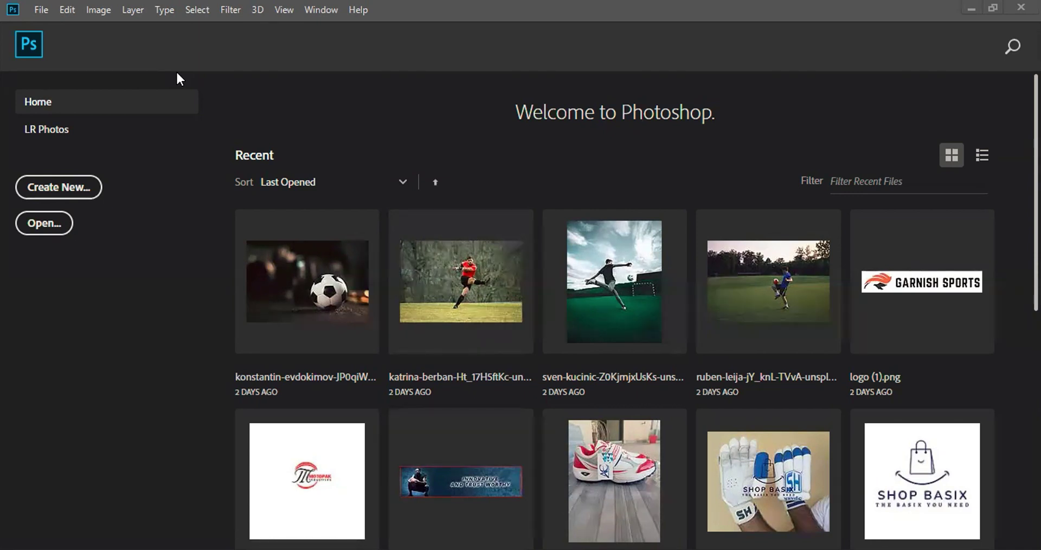
Browse the Help menu, then open and close the recent soccer ball photo.
click(359, 11)
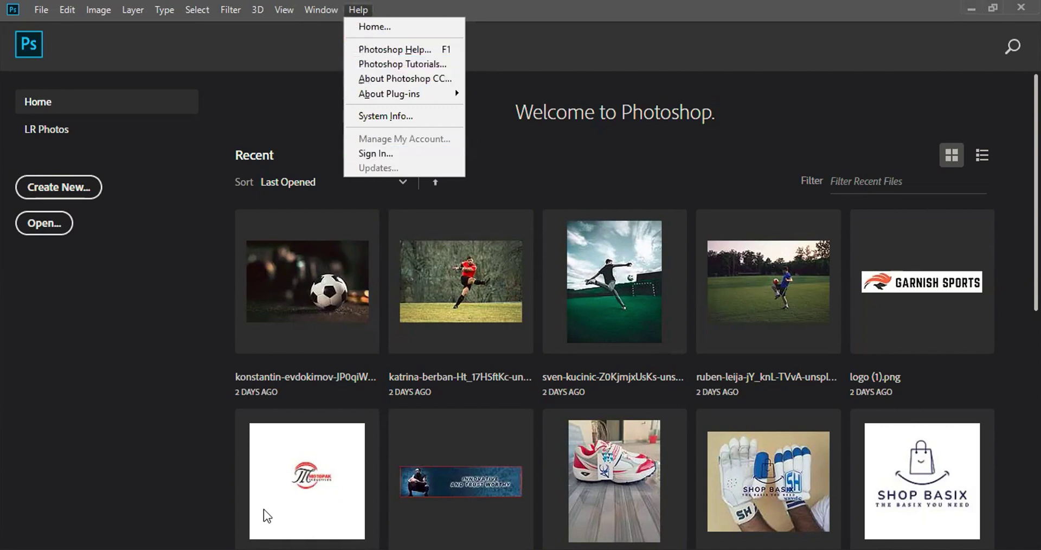
key(Escape)
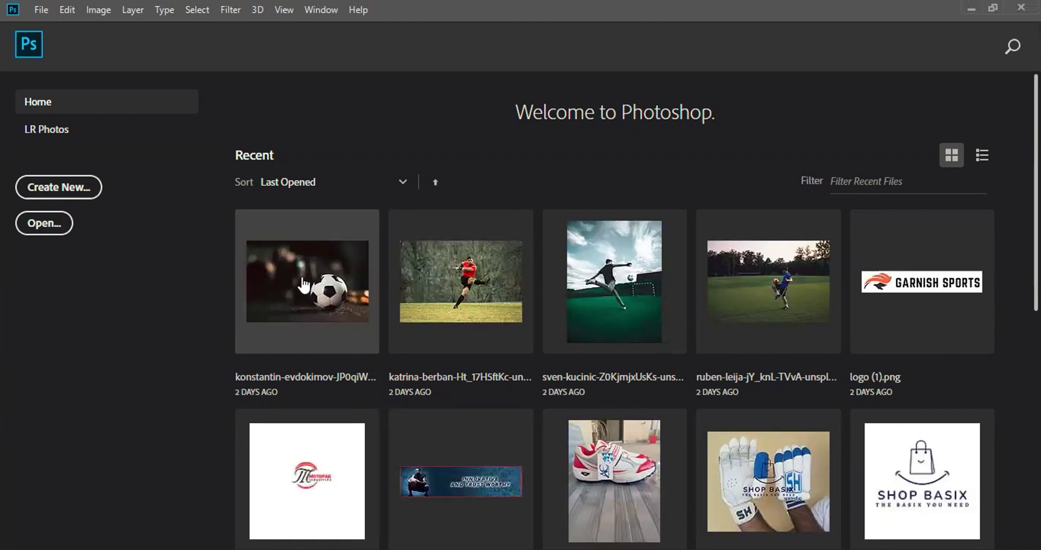
click(353, 271)
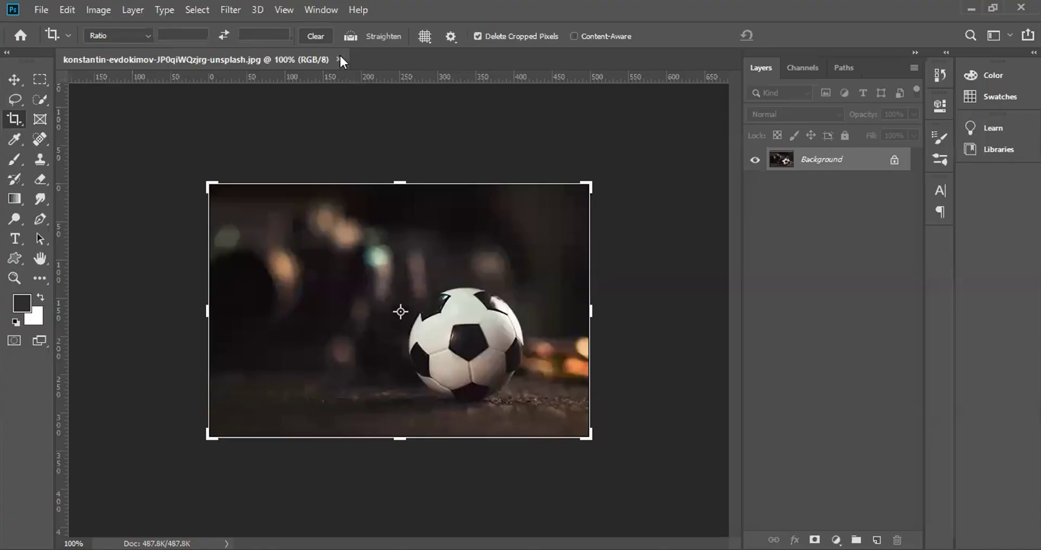
click(337, 59)
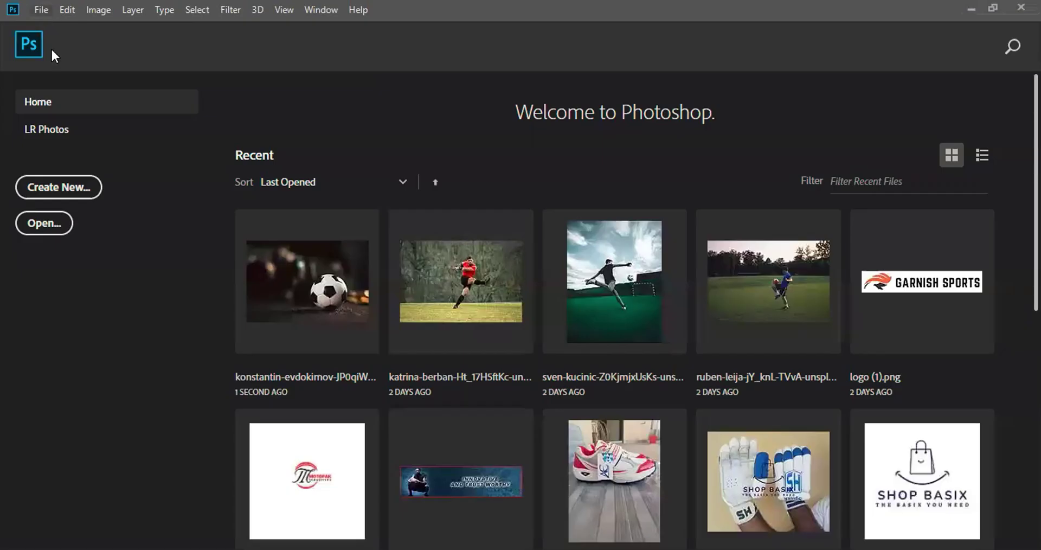
Open logo.png from the Dipwear folder, then close it.
key(ctrl+o)
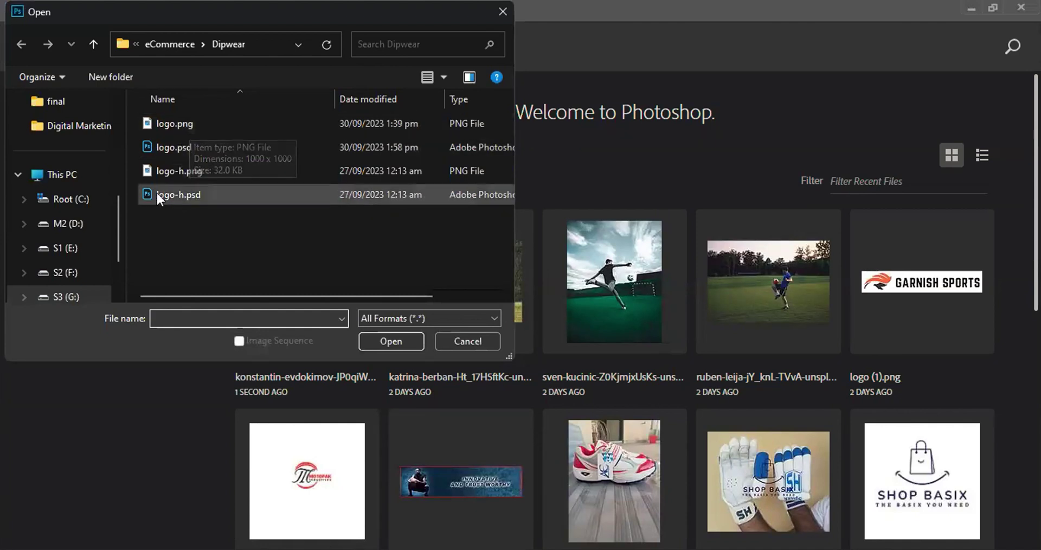
double_click(188, 125)
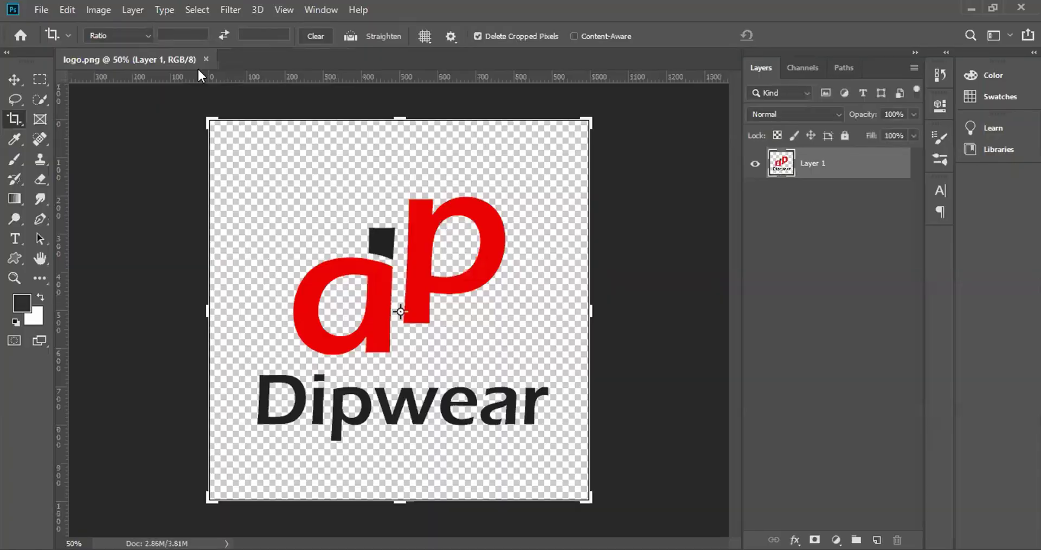
click(205, 59)
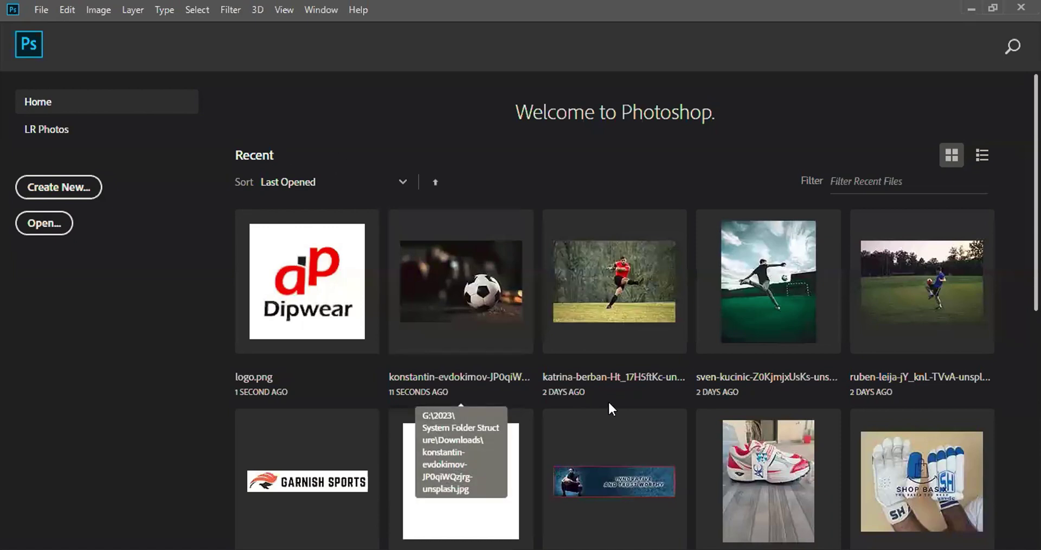
click(598, 296)
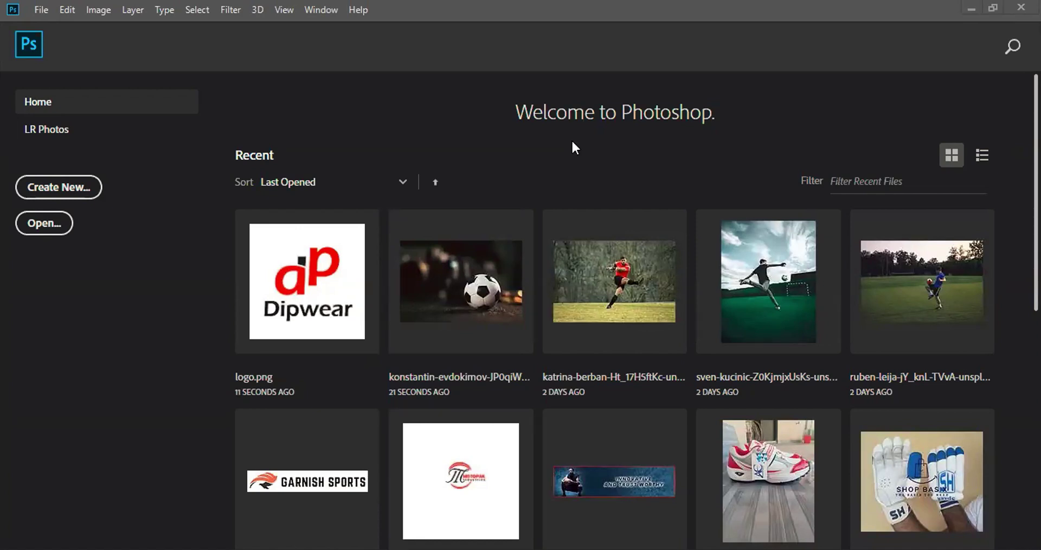
Reopen logo.png from the Dipwear folder and close it once more.
key(ctrl+o)
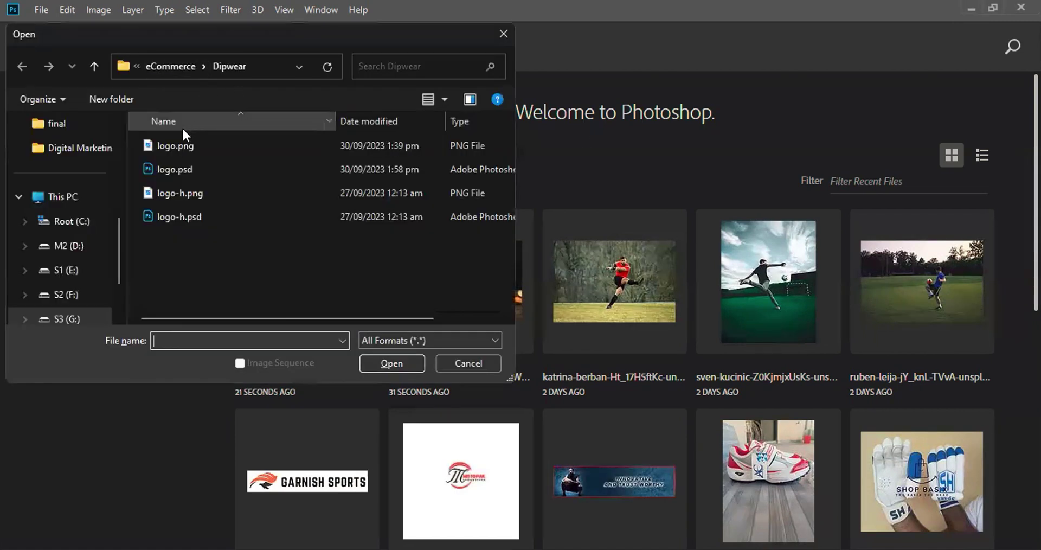
click(177, 150)
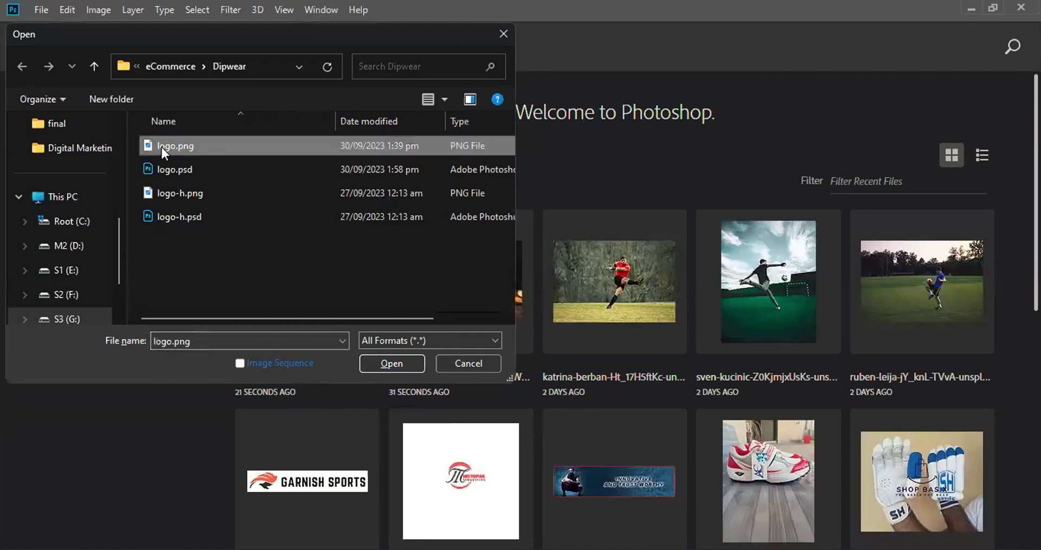
double_click(161, 147)
click(205, 59)
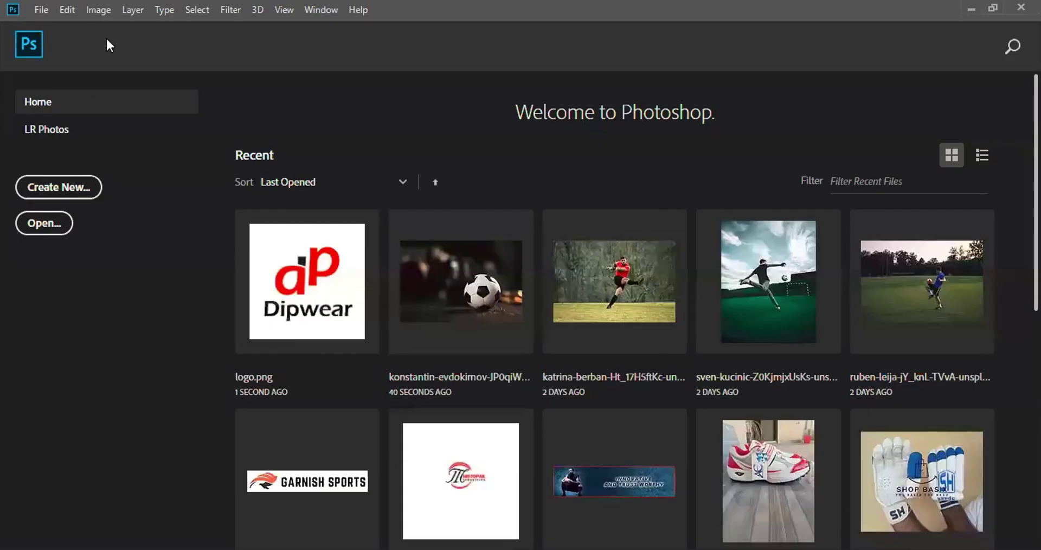
Browse the File menu and start a new 380 × 760 px, 72 ppi document.
click(44, 8)
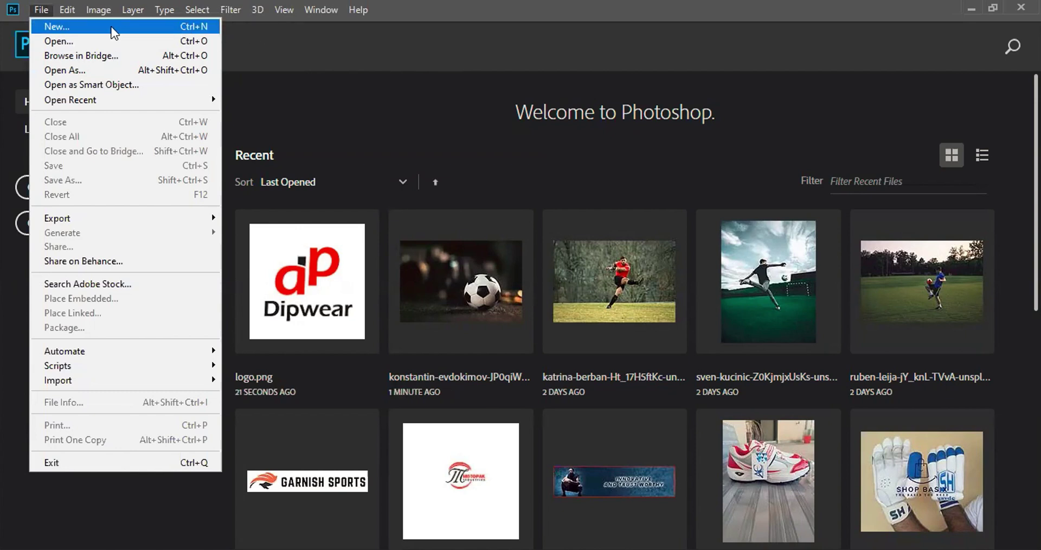
click(52, 13)
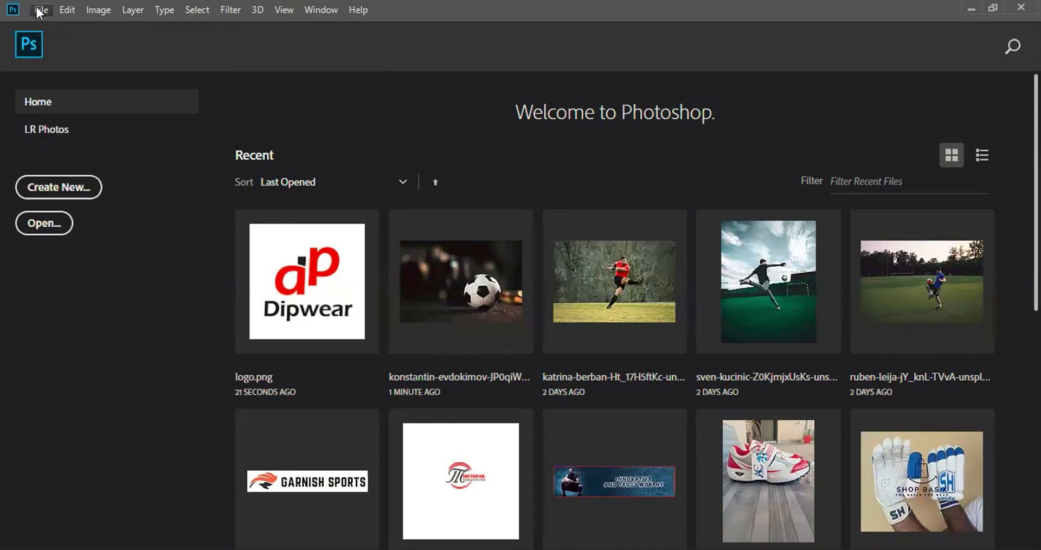
click(39, 12)
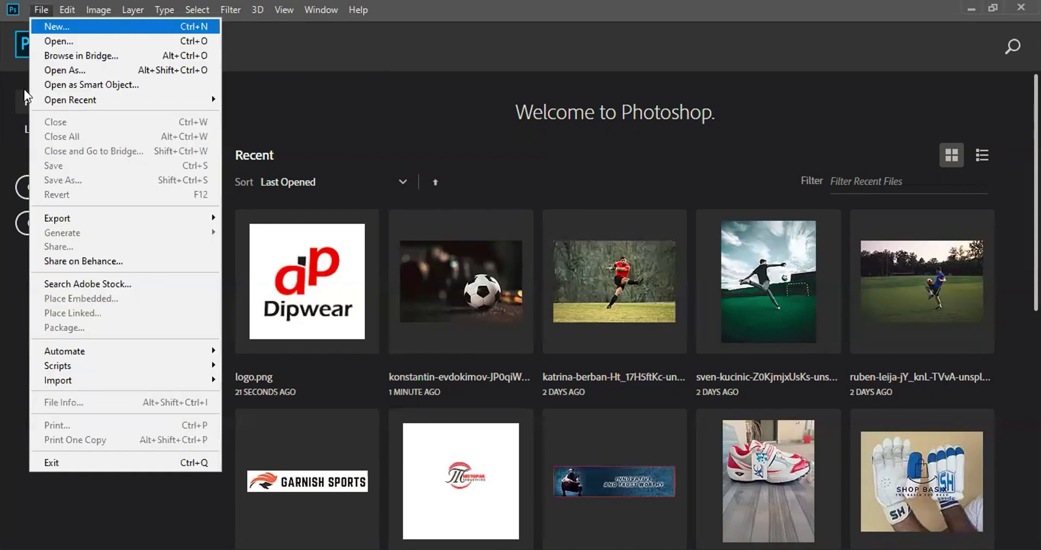
click(305, 116)
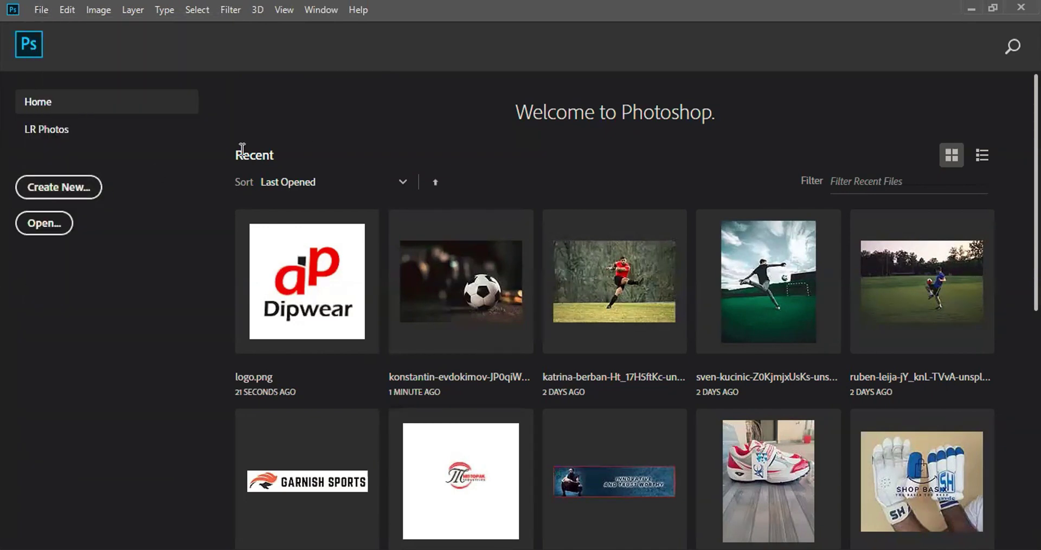
key(ctrl+n)
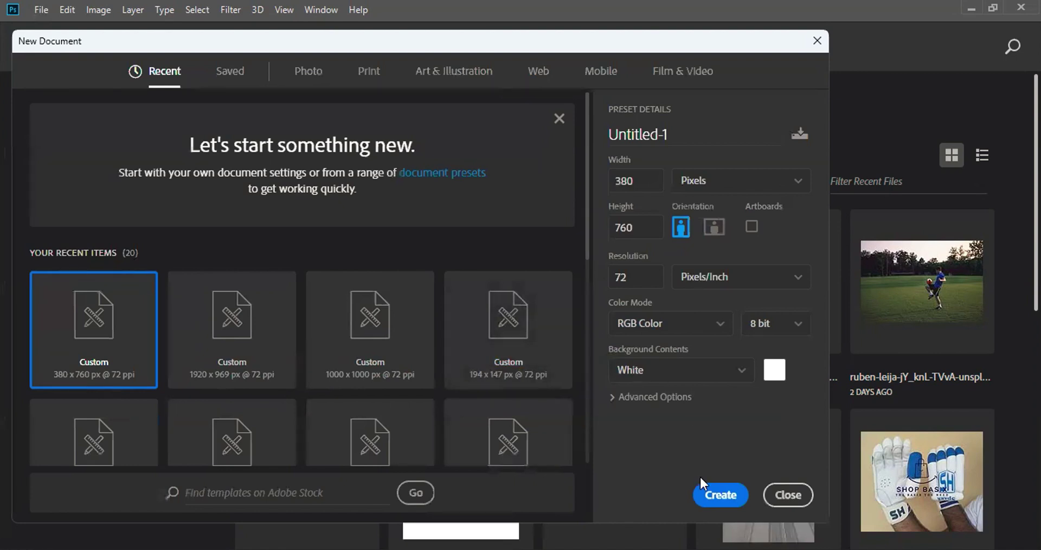
Create the blank 380 × 760 px document and drag around the workspace edges.
click(718, 496)
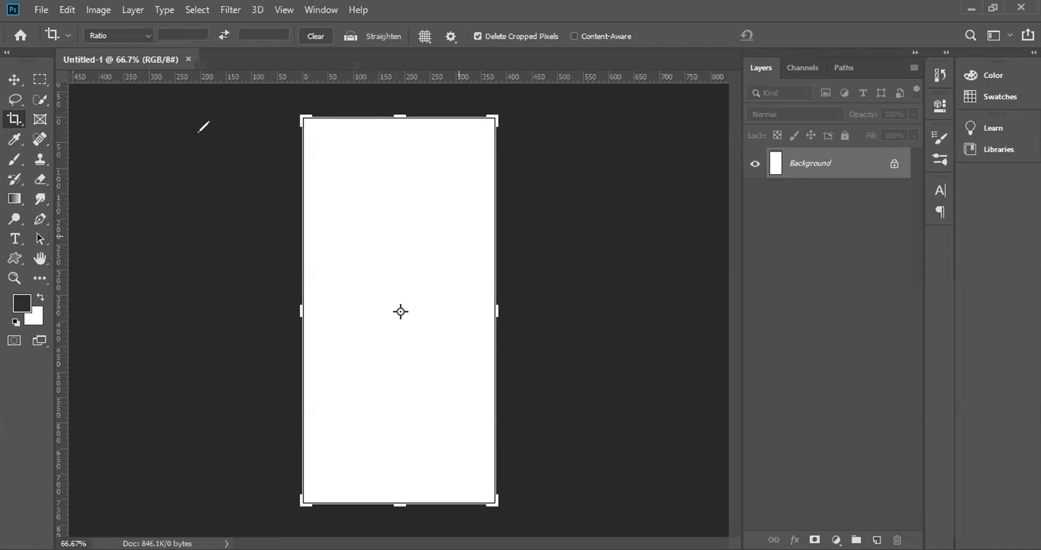
mouse_move(60, 52)
mouse_down()
mouse_move(62, 436)
mouse_move(4, 461)
mouse_up()
drag(5, 52, 50, 65)
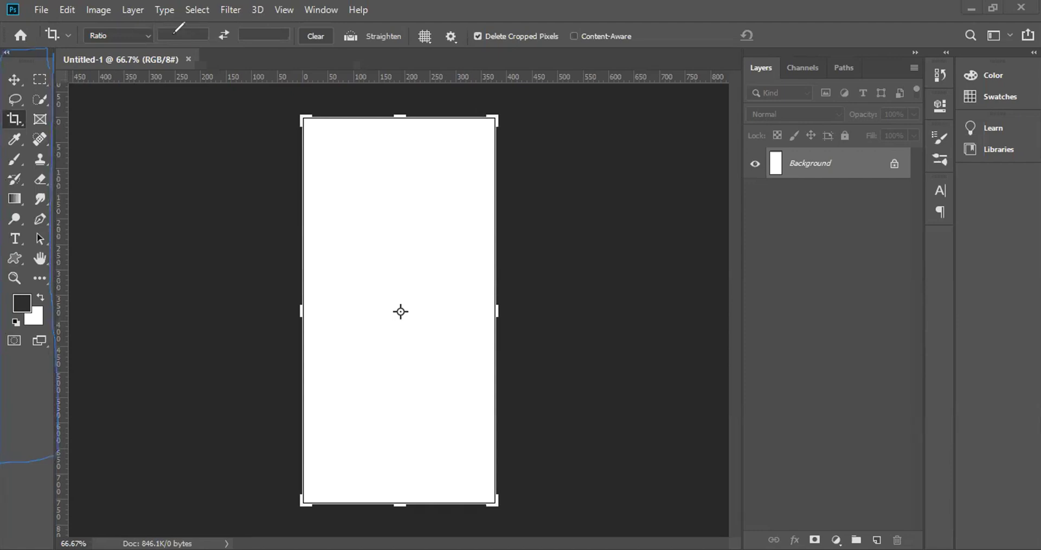
drag(66, 23, 90, 17)
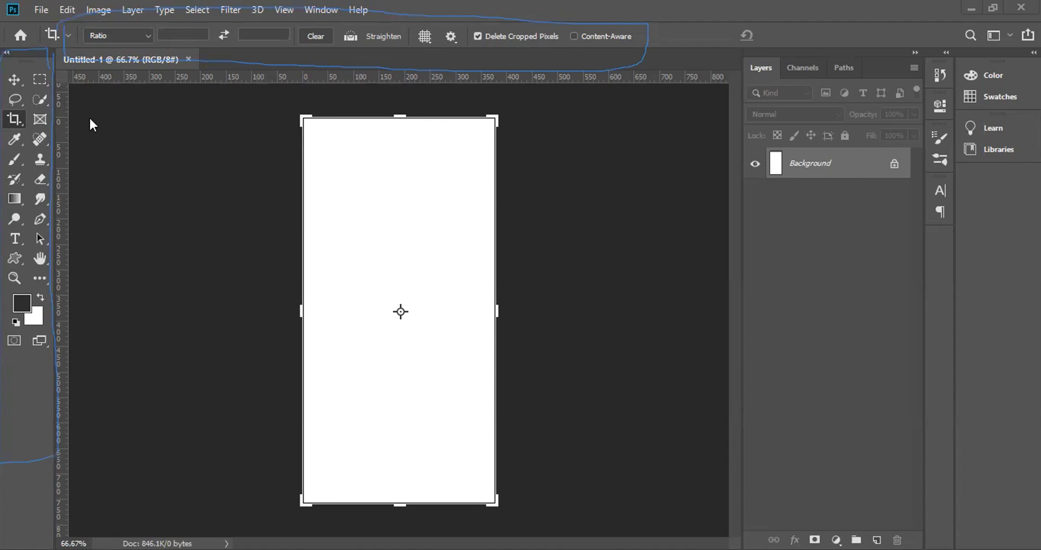
Try the Move, Rectangular Marquee and Gradient tools, ending on Move.
click(21, 79)
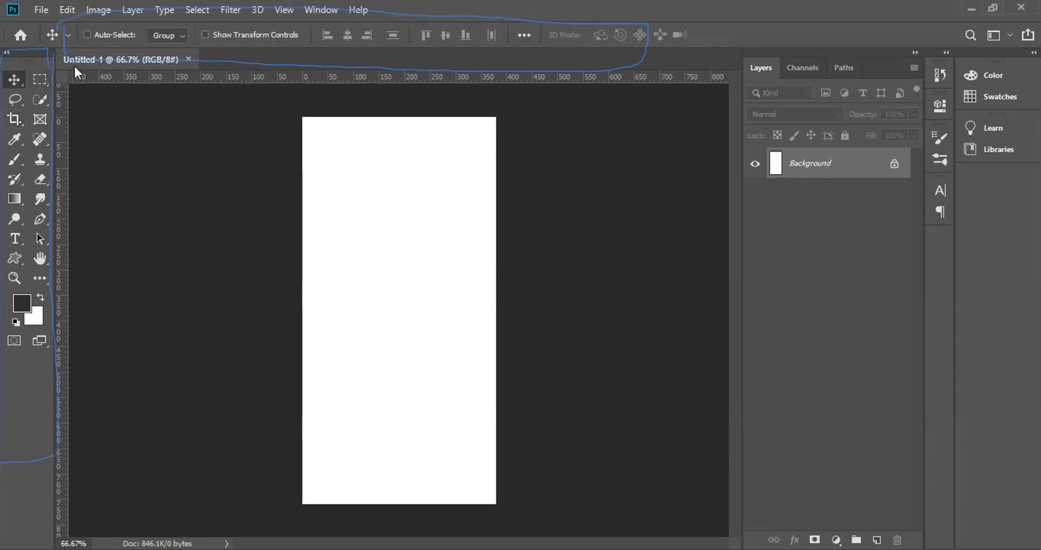
click(34, 80)
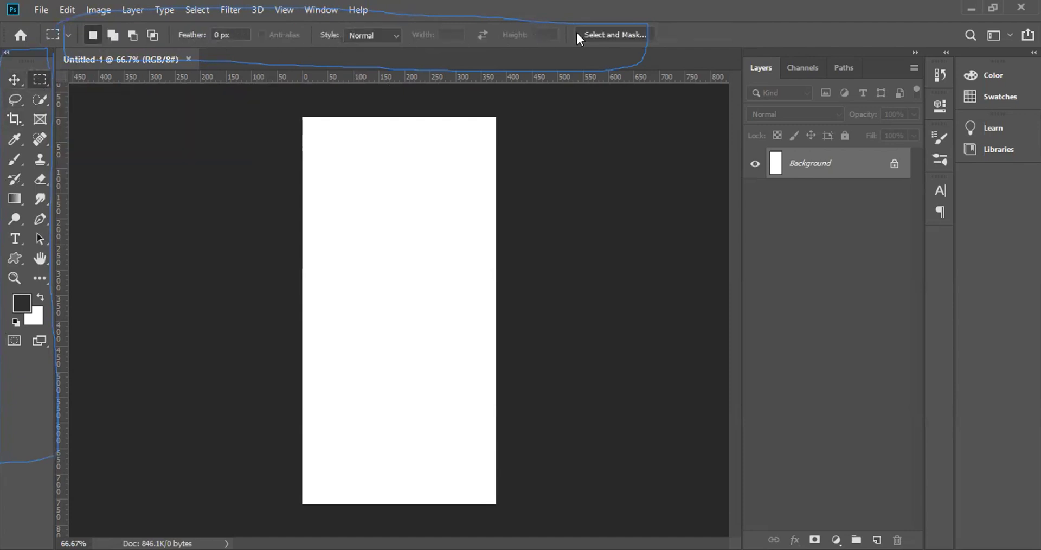
click(10, 198)
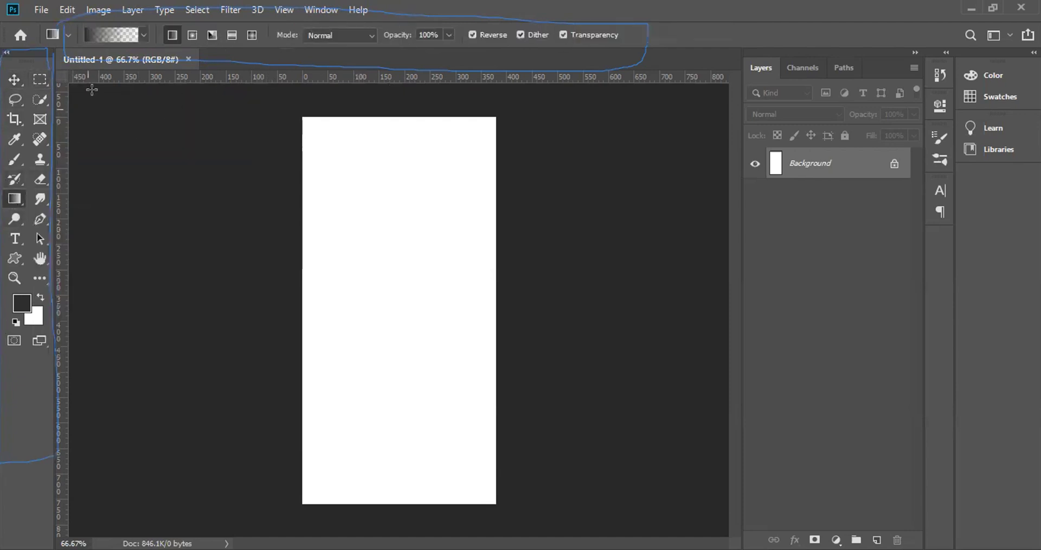
click(14, 79)
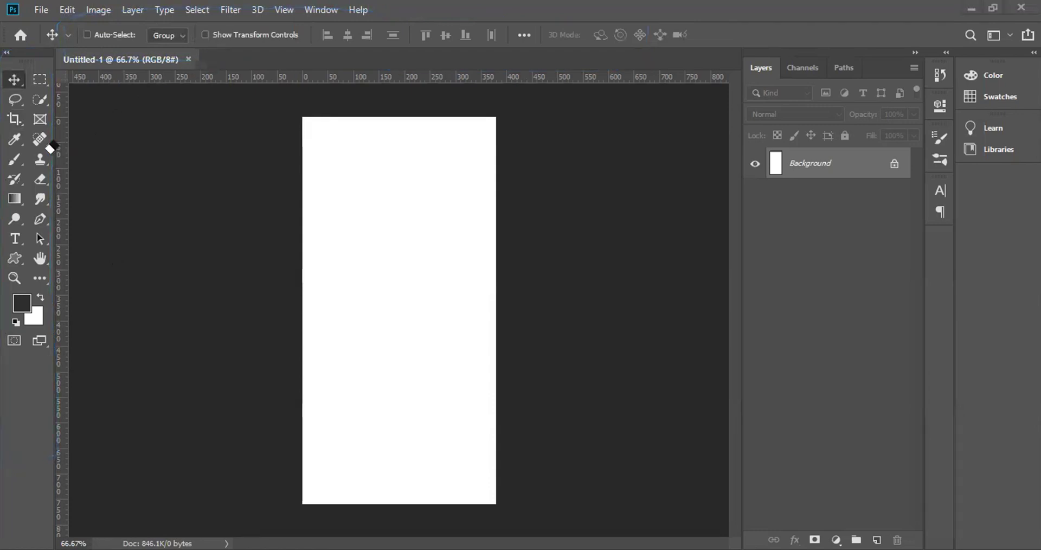
Look through the Channels, Paths, Layers, History and Properties panels.
click(808, 70)
click(841, 72)
click(772, 71)
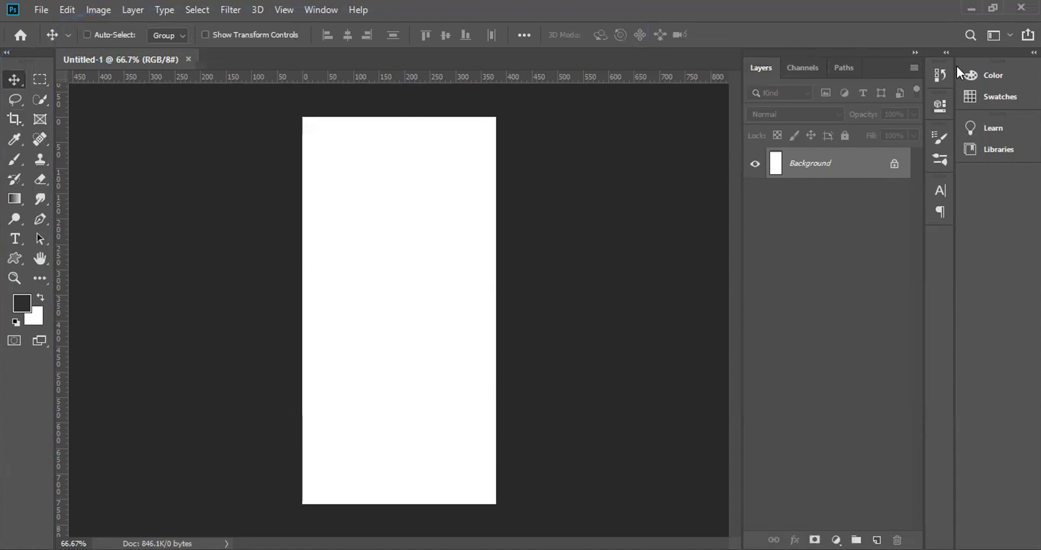
click(941, 76)
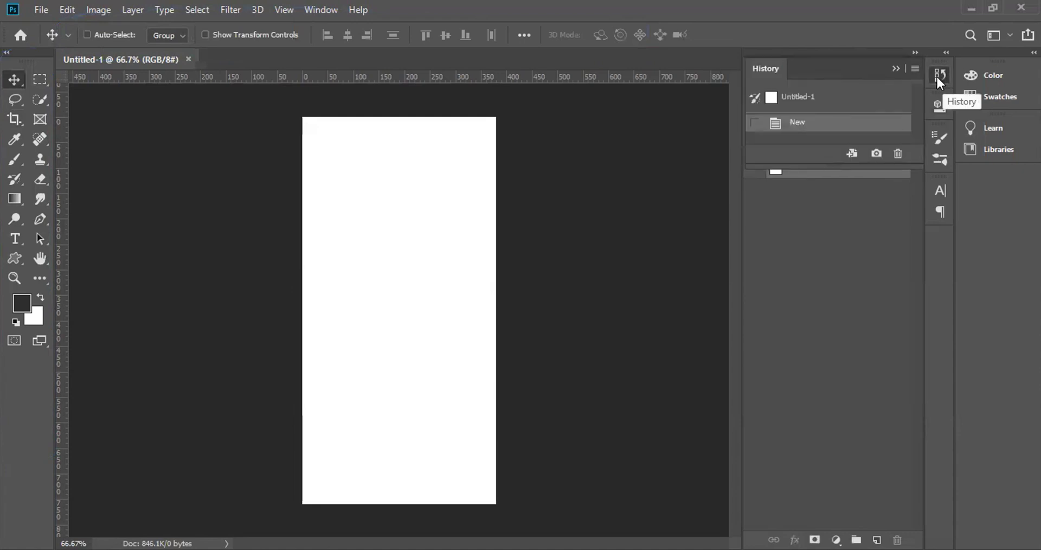
click(937, 78)
click(937, 102)
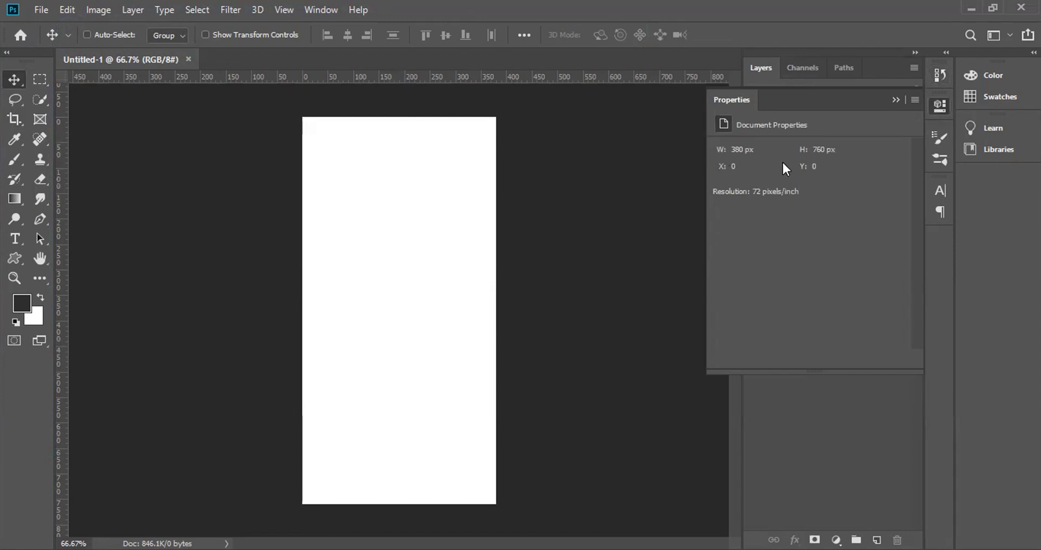
click(895, 100)
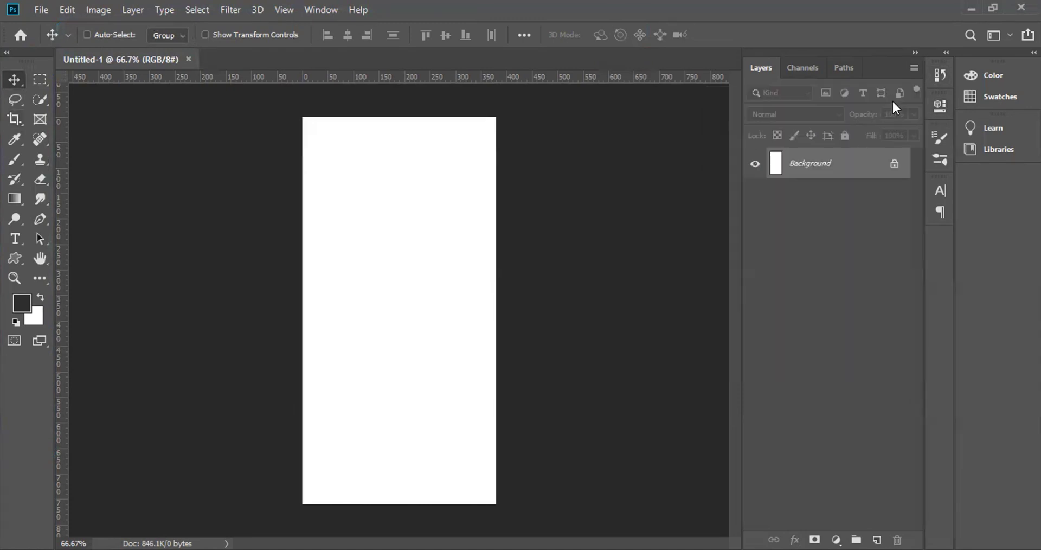
Show and hide Brush Settings and Brush presets, then show the Character panel.
click(937, 135)
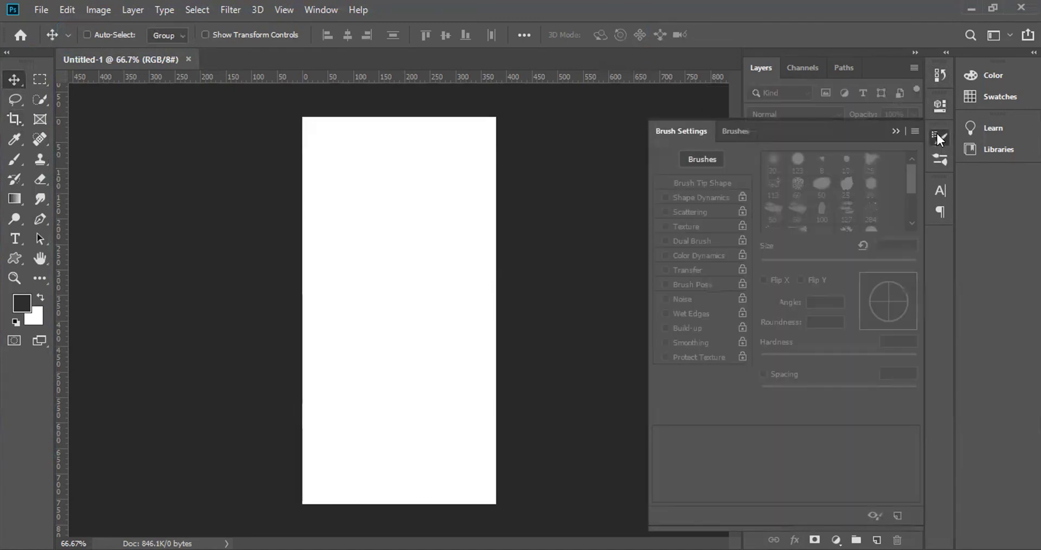
click(938, 161)
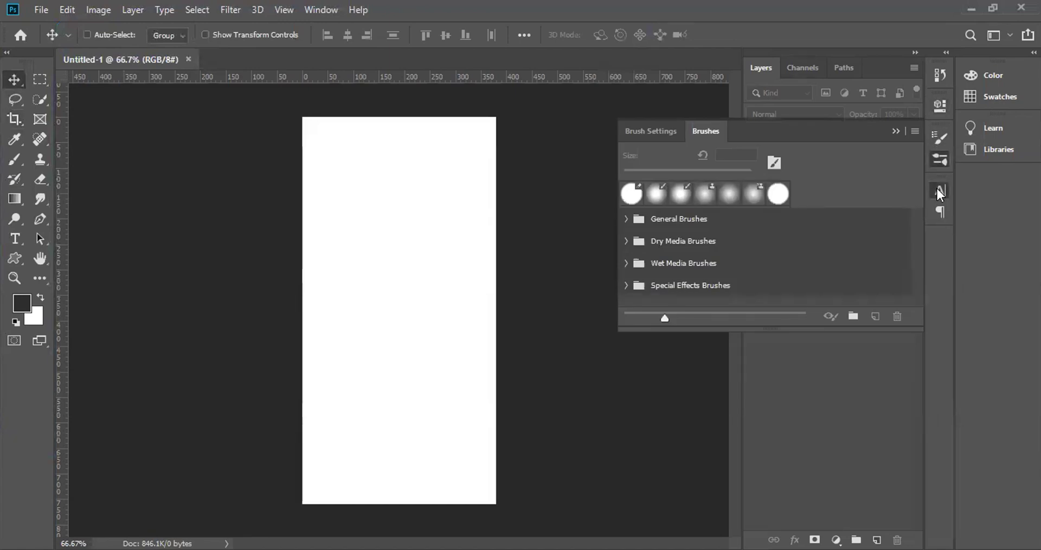
click(937, 188)
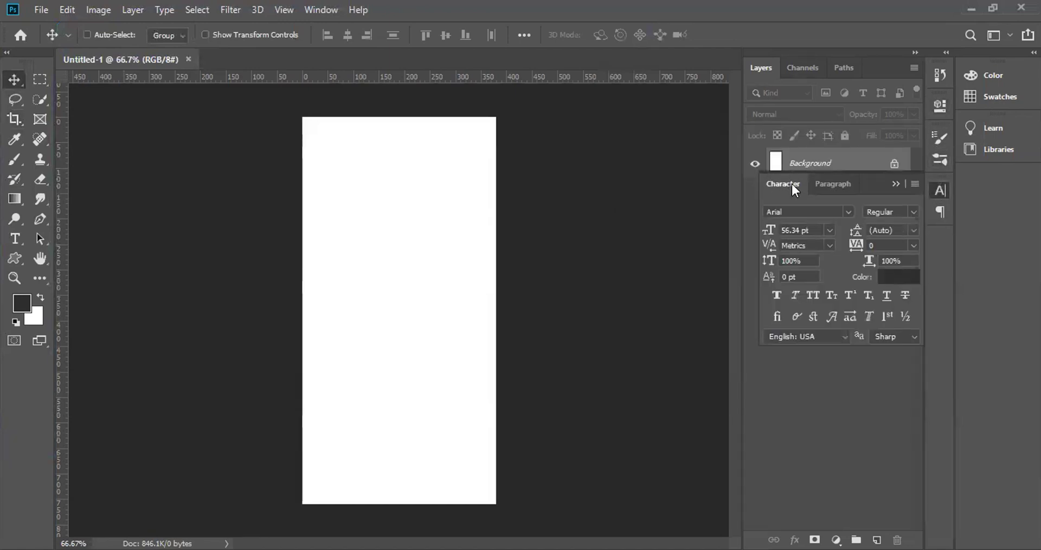
click(360, 183)
click(940, 189)
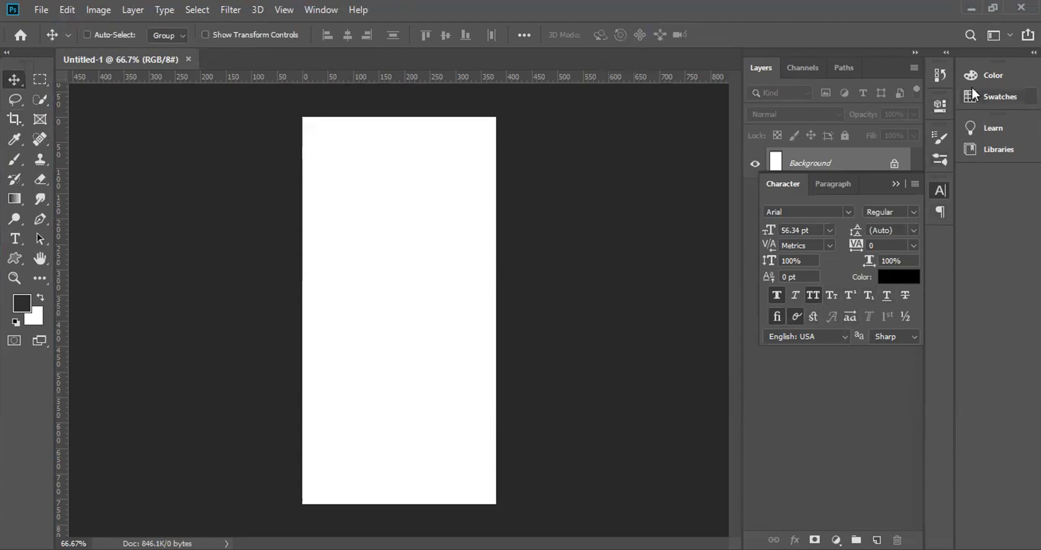
Open the Color panel, switch to Swatches, and bring up the Window menu.
click(983, 80)
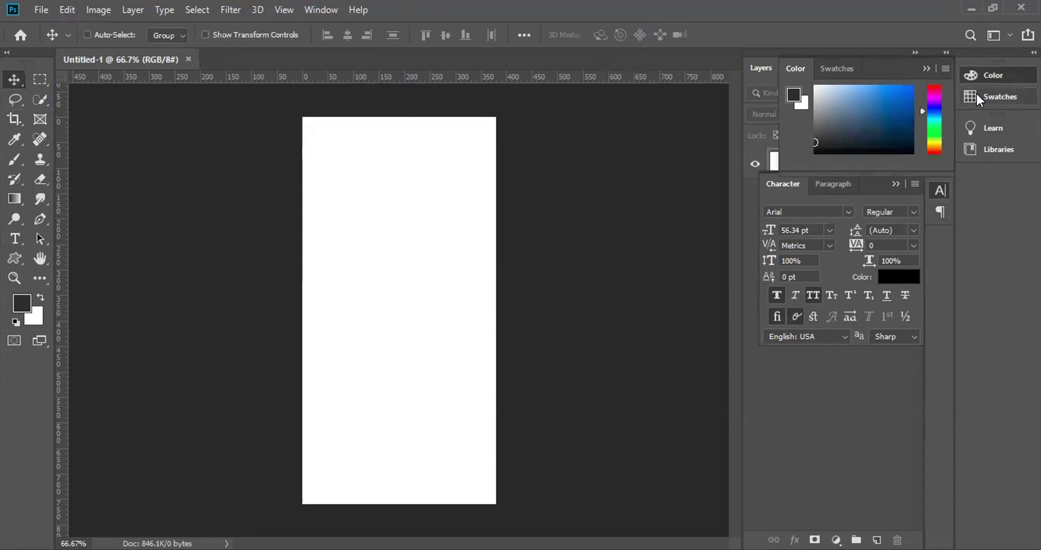
click(977, 95)
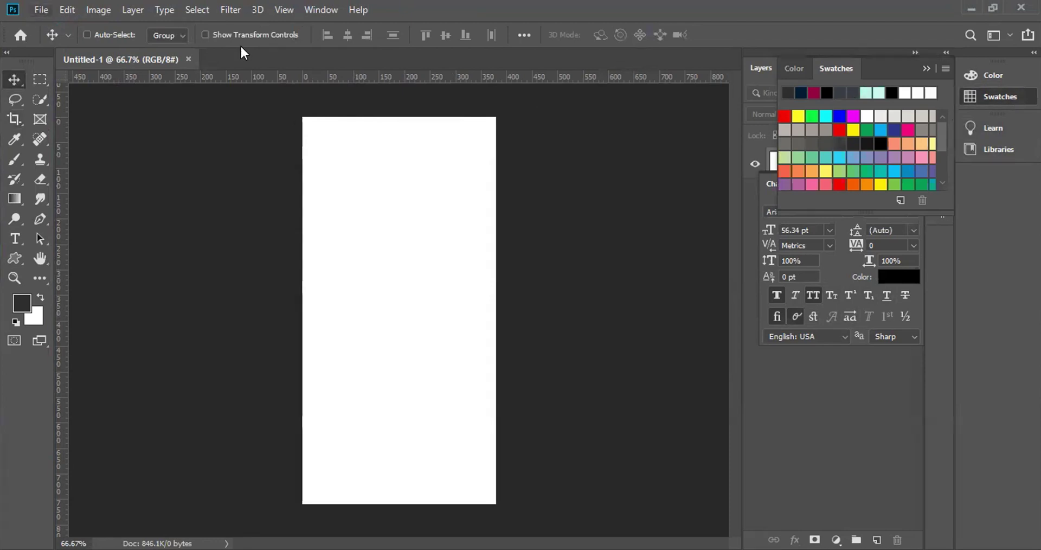
key(alt+w)
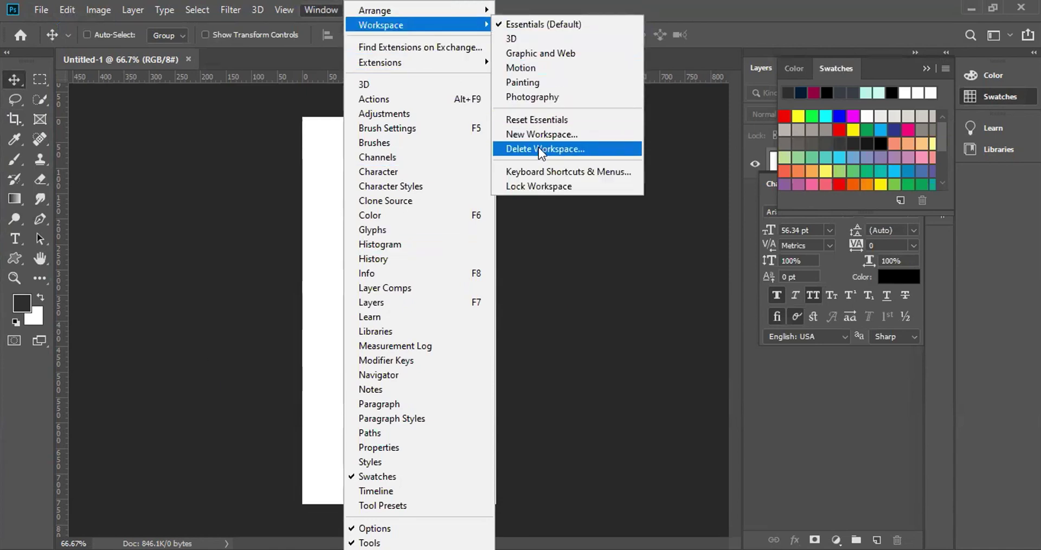
mouse_move(381, 25)
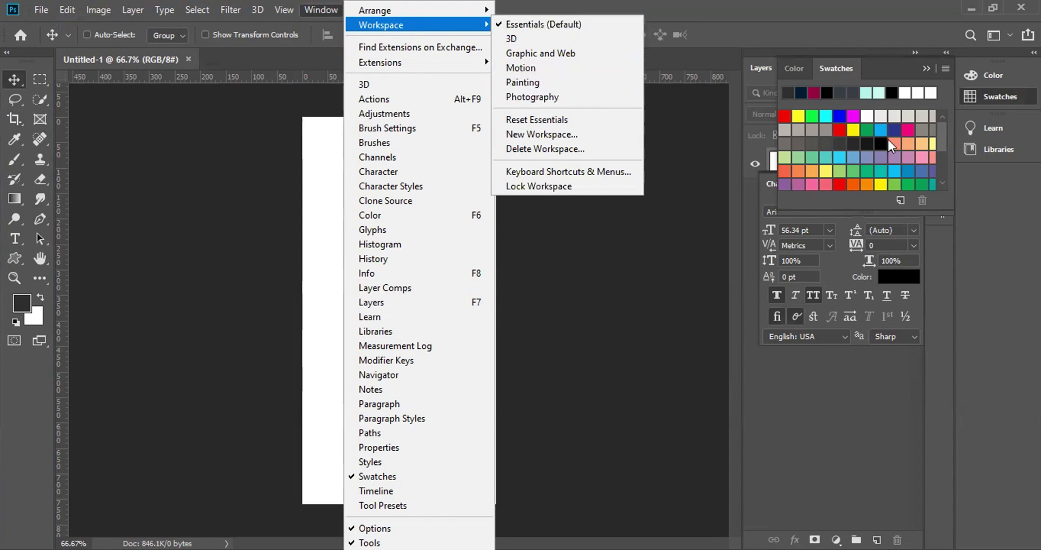
Reset the Essentials workspace to its defaults and show the Libraries panel.
click(778, 64)
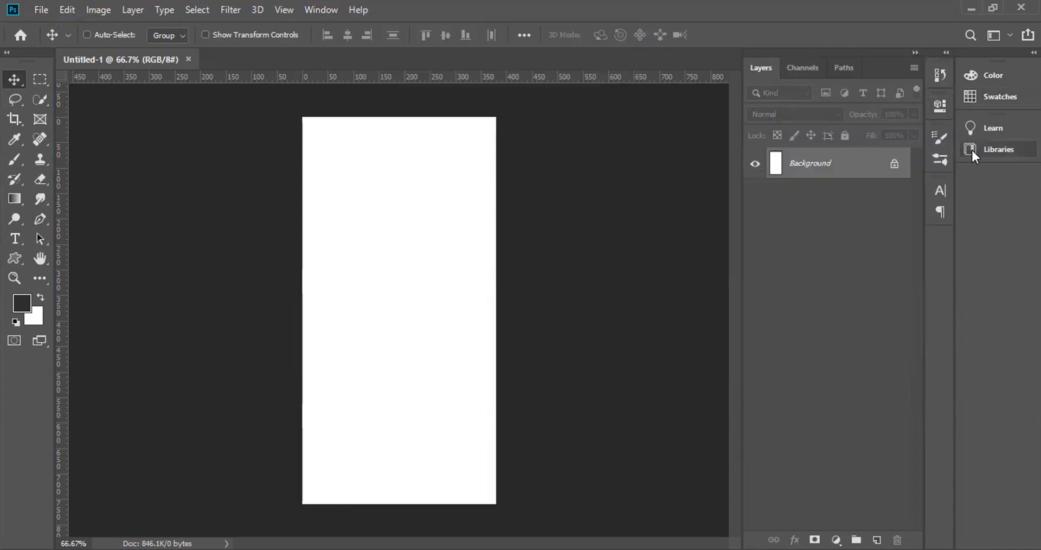
click(324, 10)
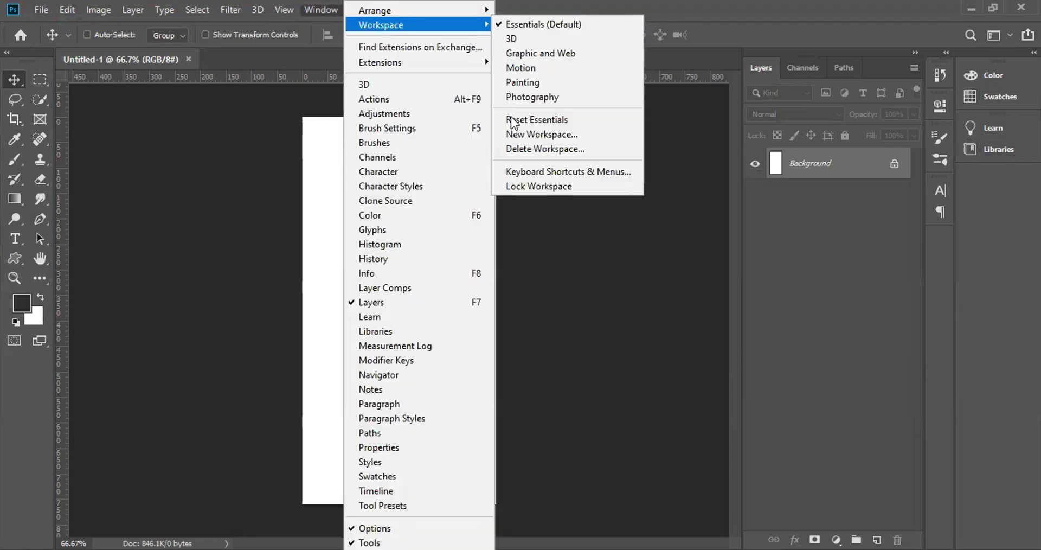
click(513, 120)
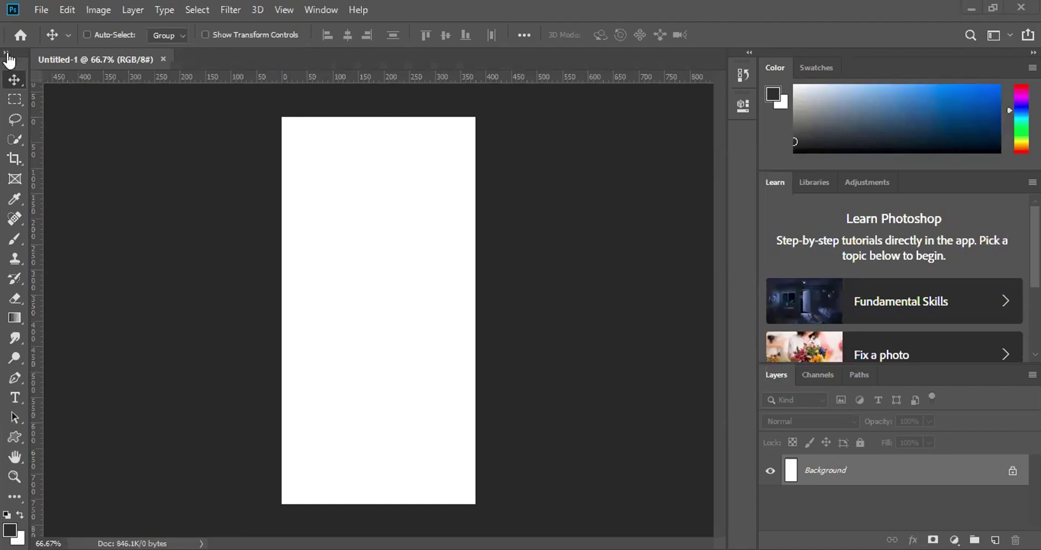
click(6, 53)
click(815, 183)
Switch to the 3D workspace, then to the Graphic and Web workspace.
click(320, 9)
click(535, 37)
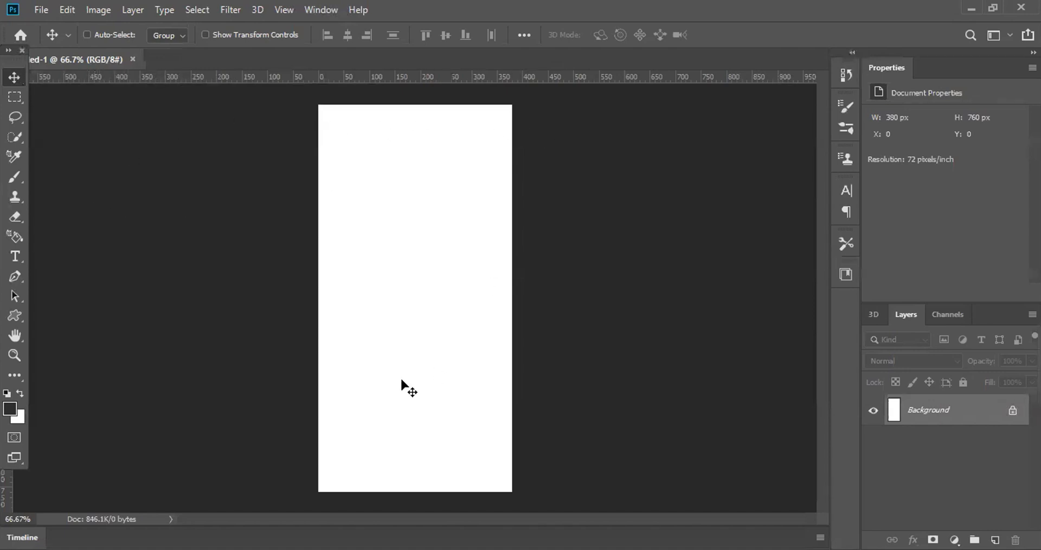
click(321, 8)
mouse_move(381, 24)
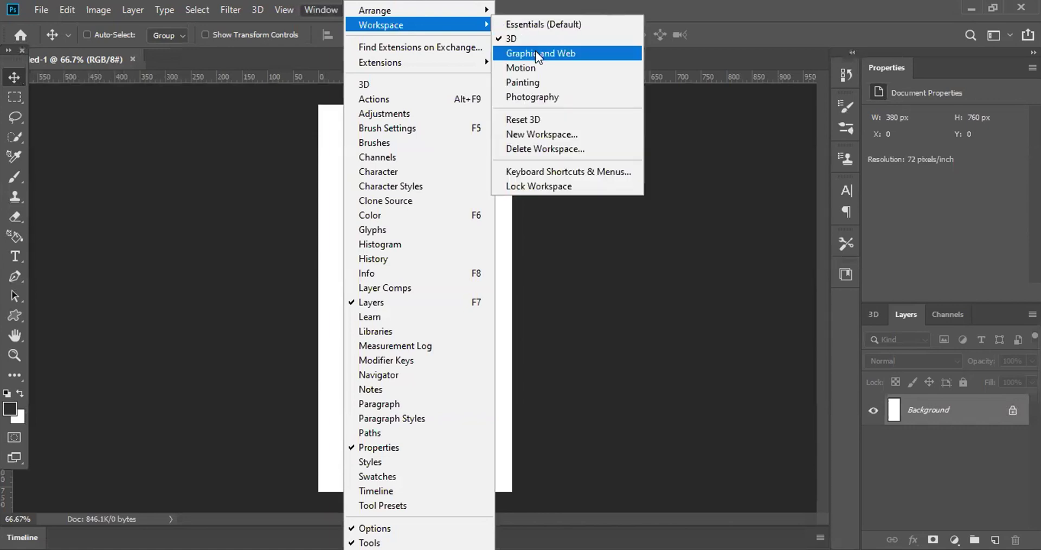
click(535, 53)
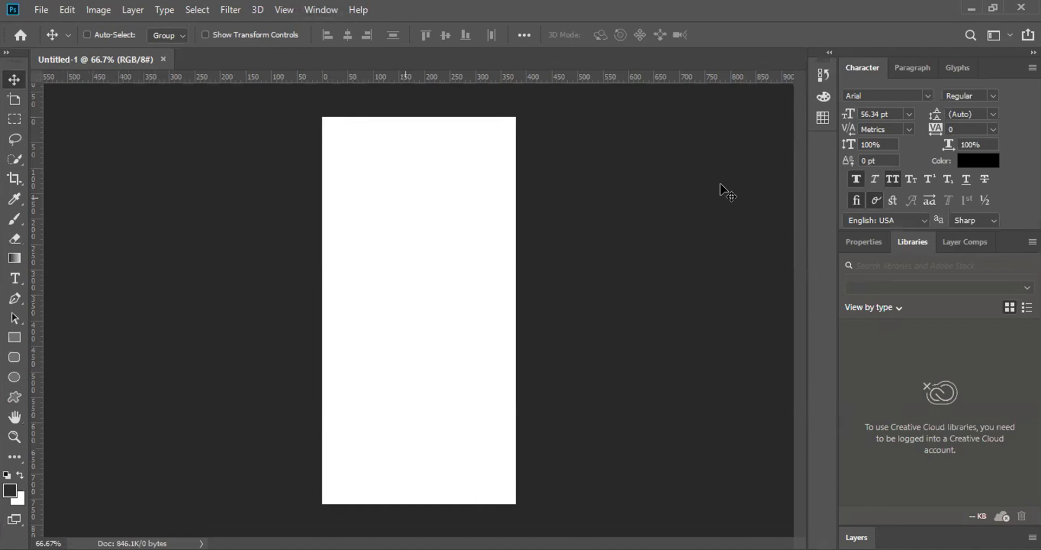
click(320, 10)
mouse_move(380, 24)
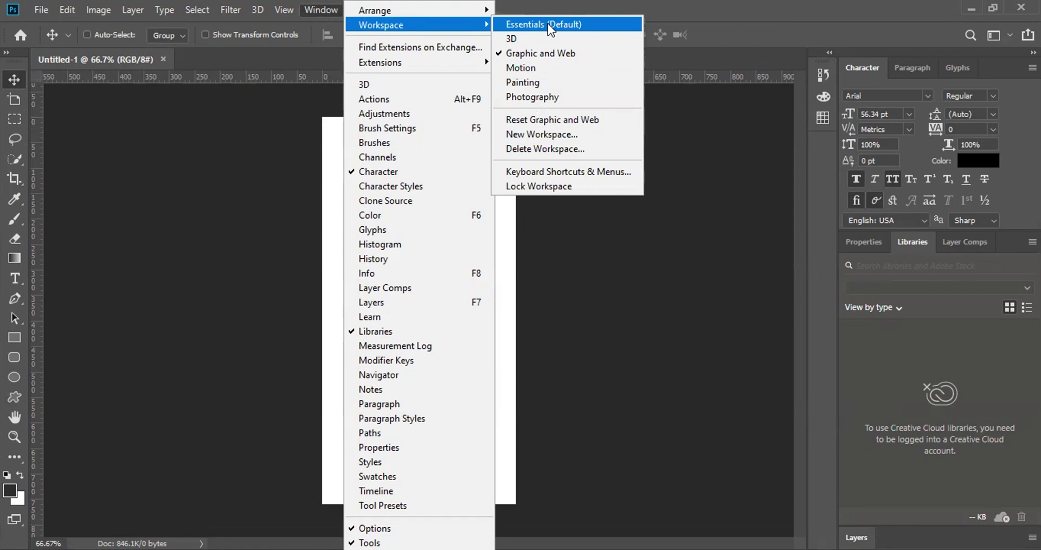
click(552, 57)
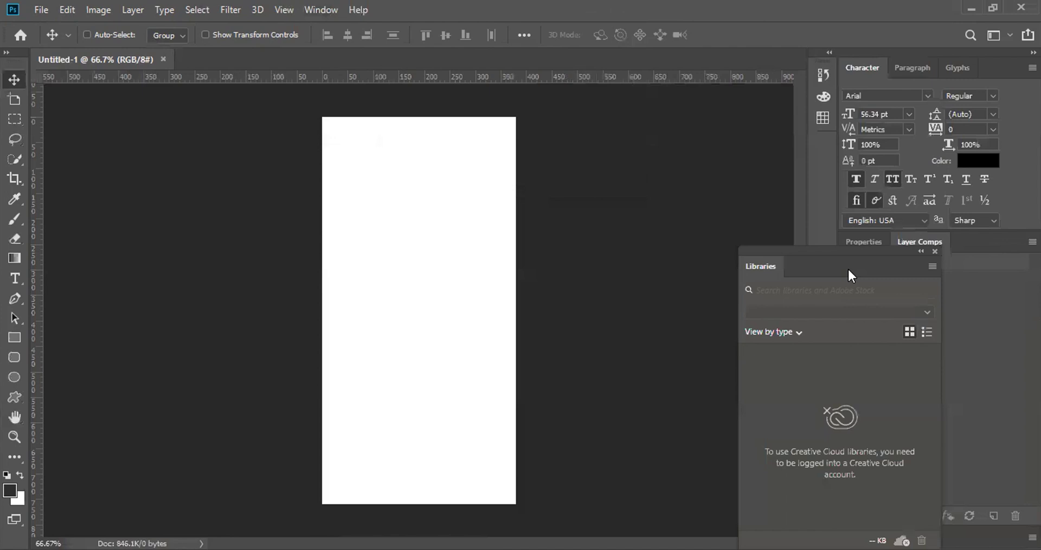
Dock the Libraries panel, expand Layers, and group the Color panel beside the Layers tab.
click(818, 61)
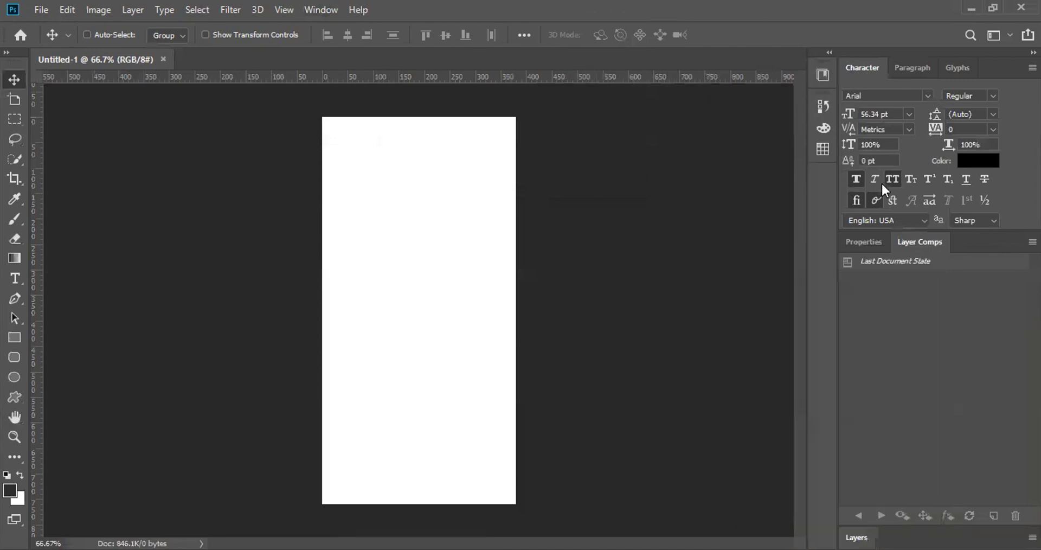
click(867, 242)
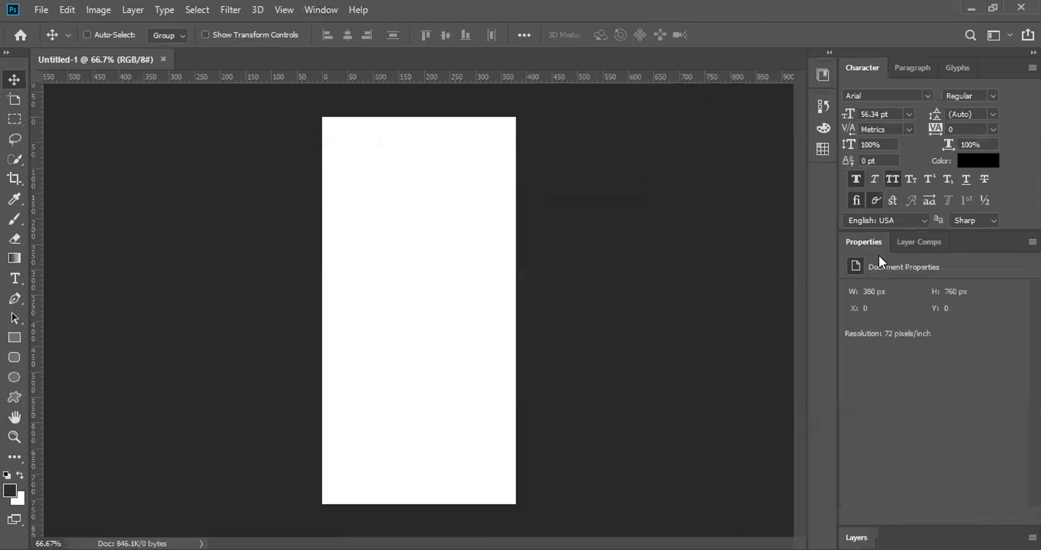
click(865, 524)
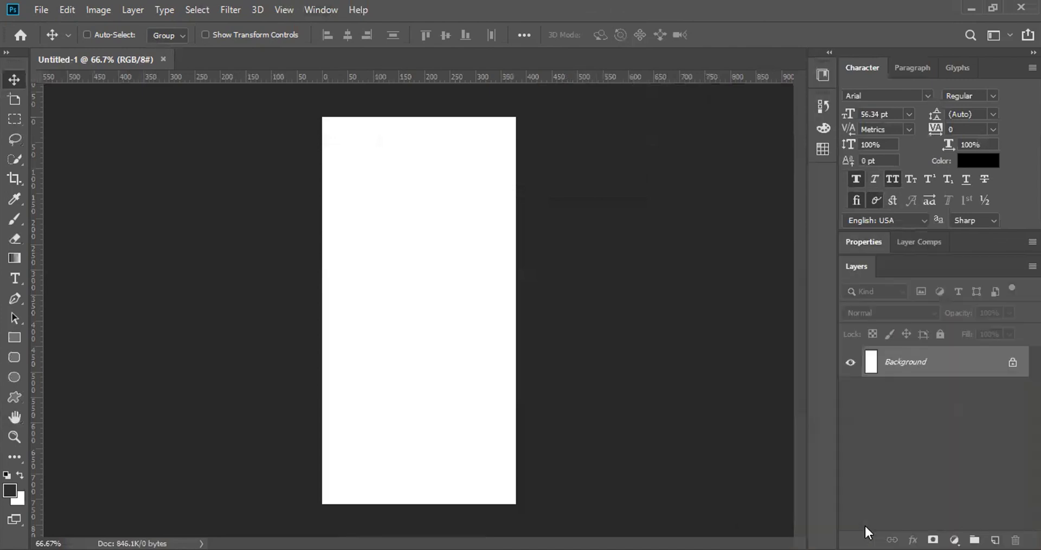
click(824, 127)
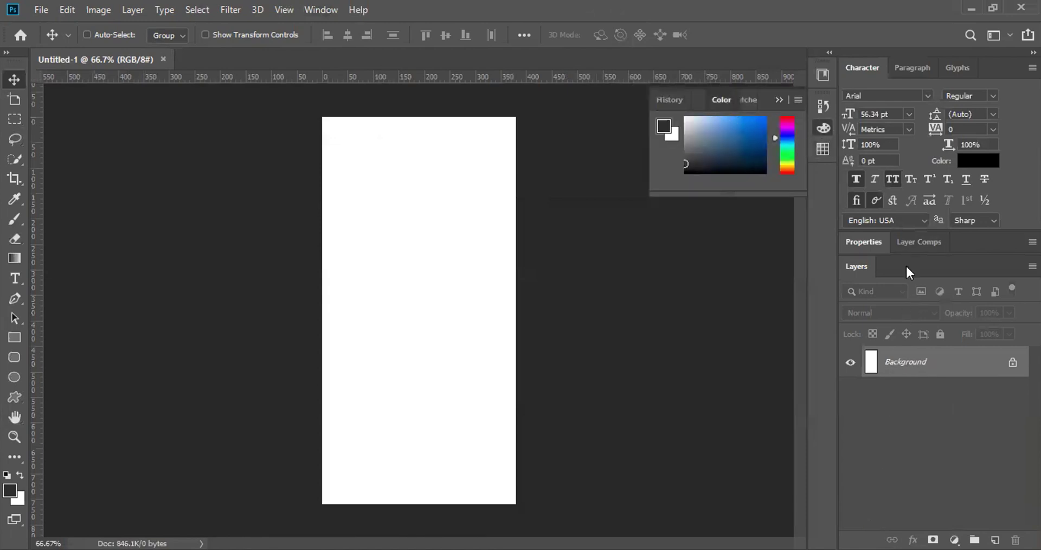
drag(899, 268, 921, 266)
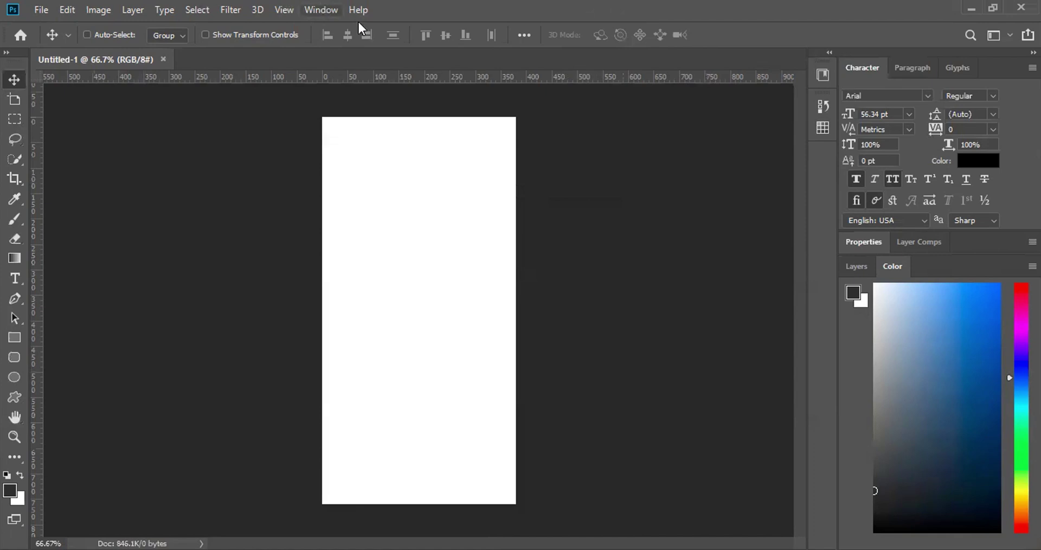
Pick Essentials (Default) from Window > Workspace to restore the standard panels.
click(321, 10)
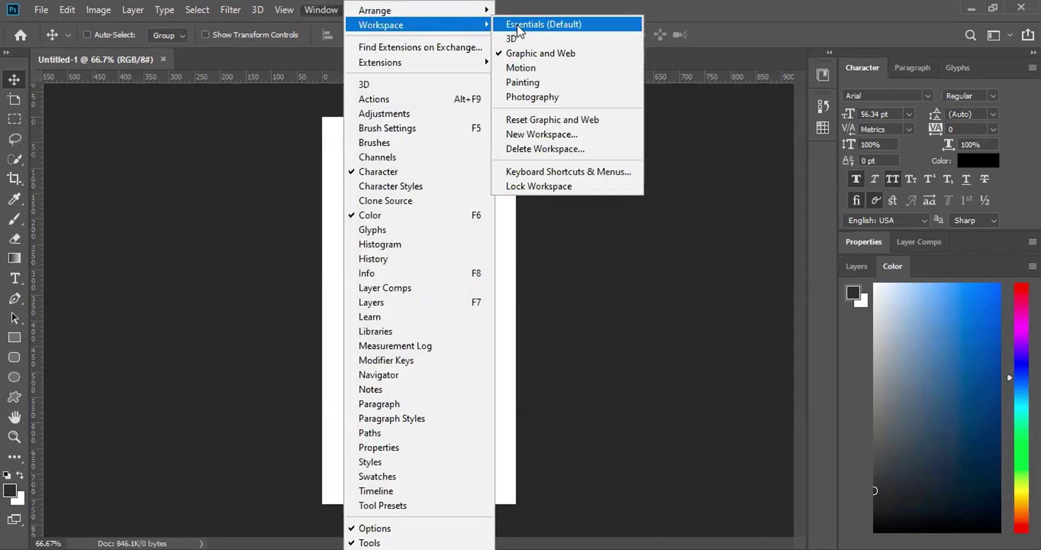
click(516, 22)
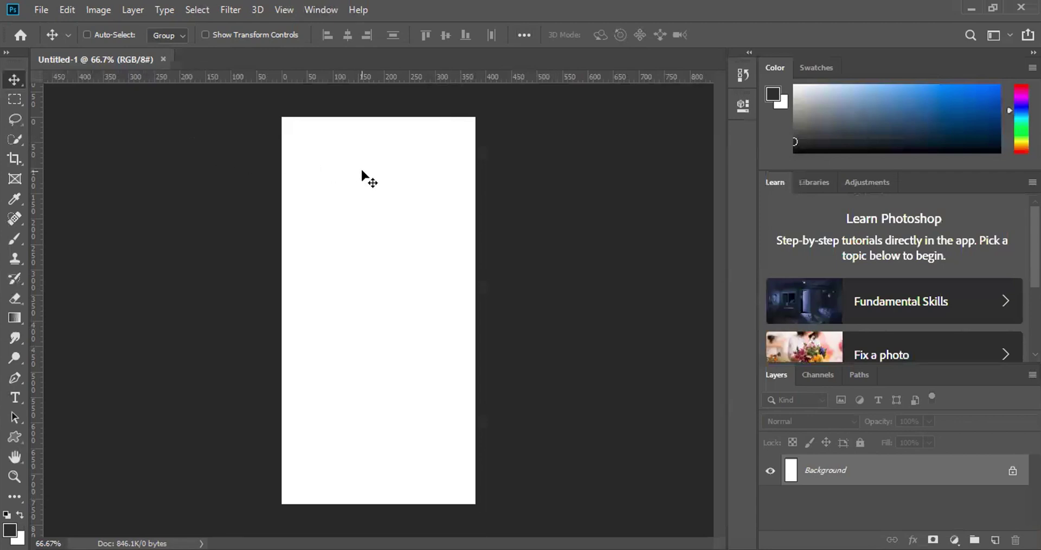
Hide and restore all panels with Tab, then select the Zoom tool (Z).
key(Tab)
key(Tab)
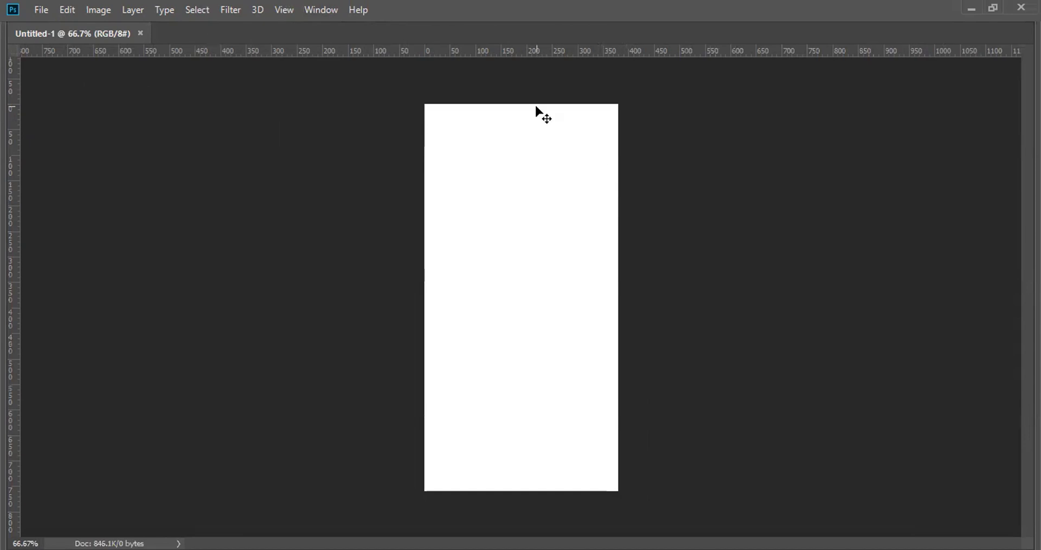
key(Tab)
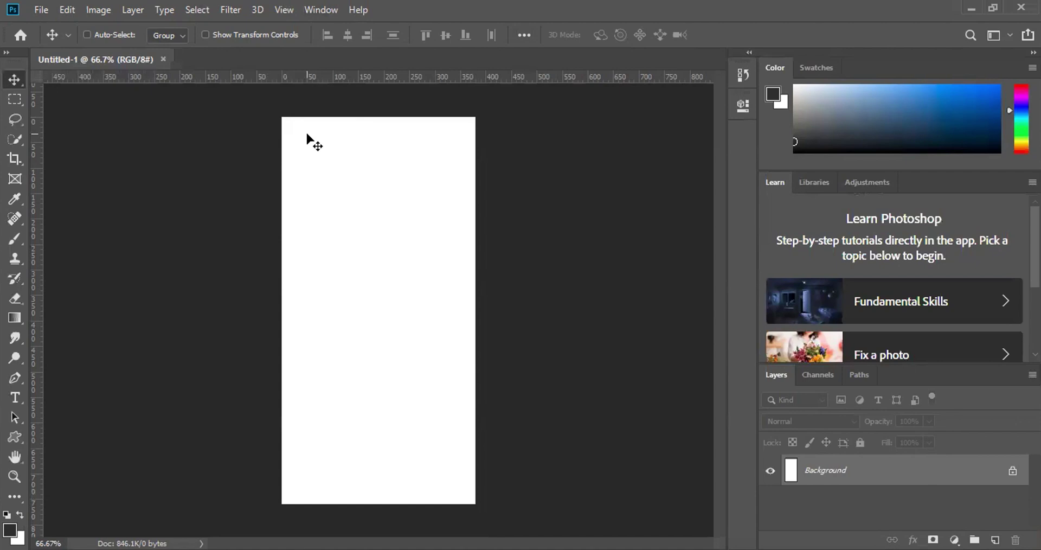
key(z)
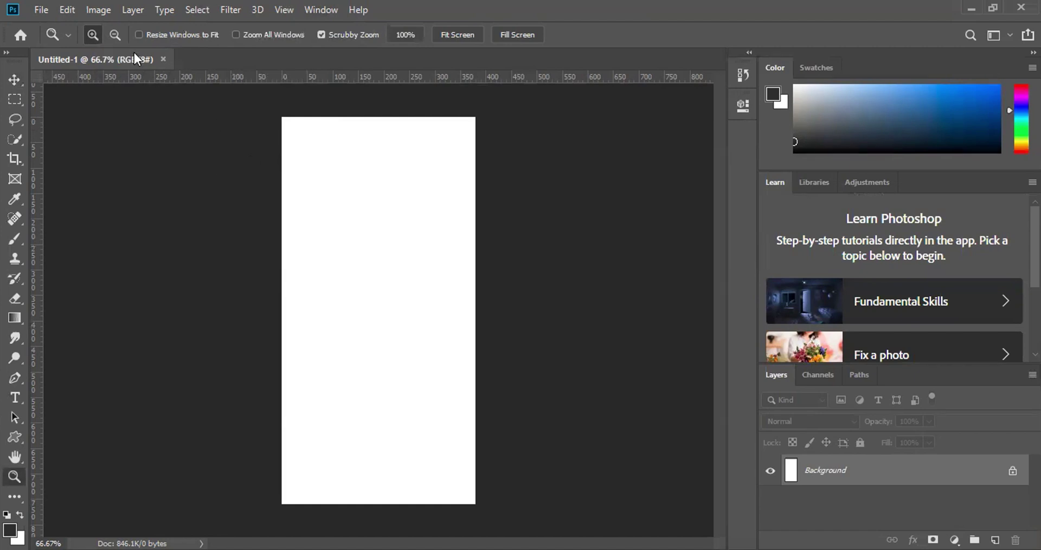
Close Untitled-1 and open ruben-leija-jY_knL-TVvA-unsplash.jpg from the Home screen.
click(162, 59)
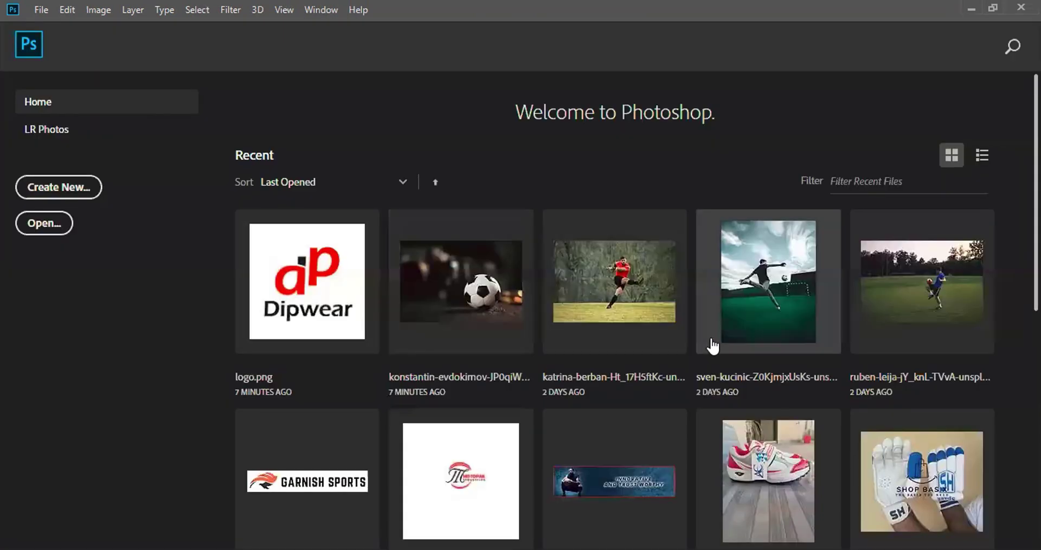
click(495, 306)
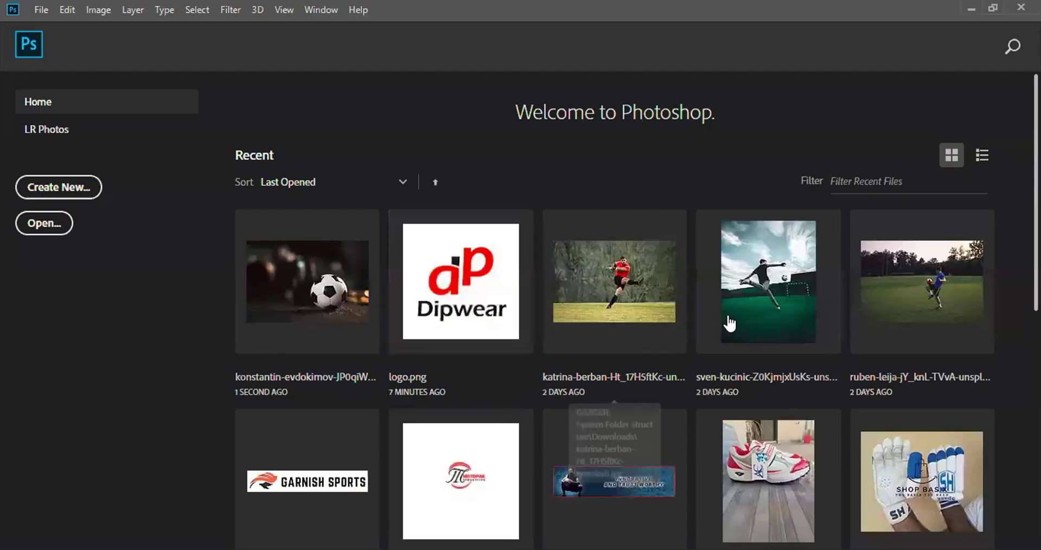
click(876, 283)
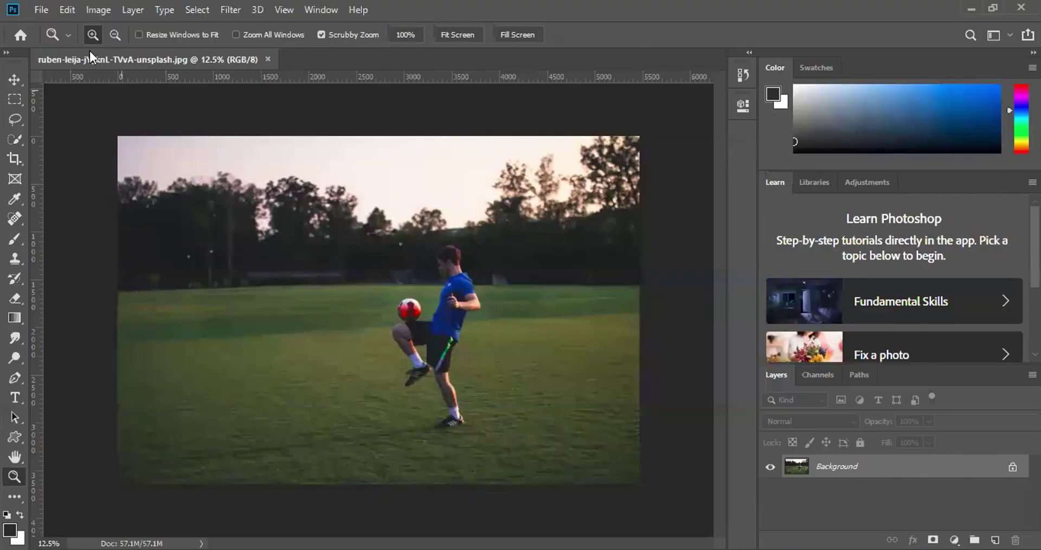
Zoom into the football photo step by step up to 400%.
click(361, 271)
click(361, 271)
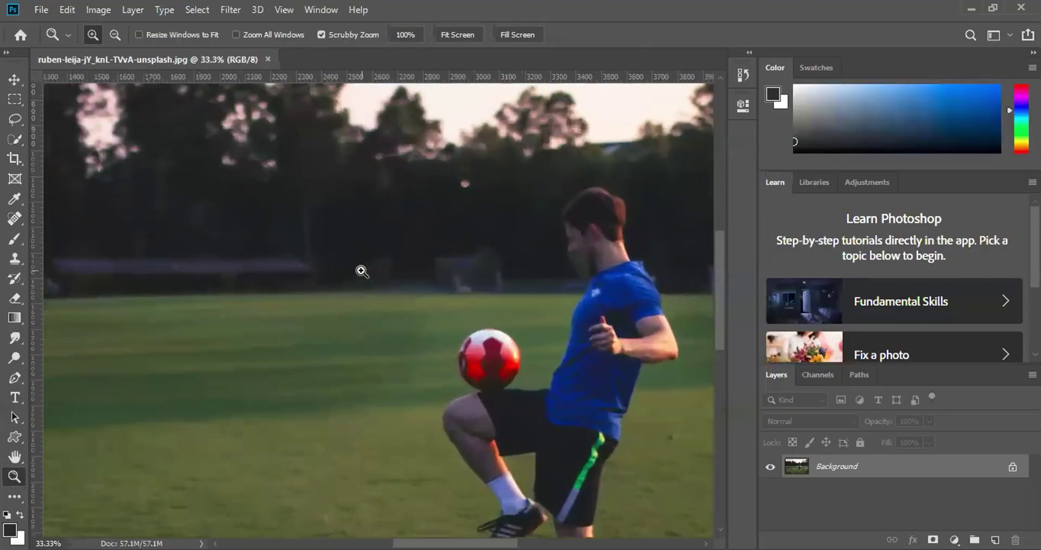
click(361, 271)
click(361, 271)
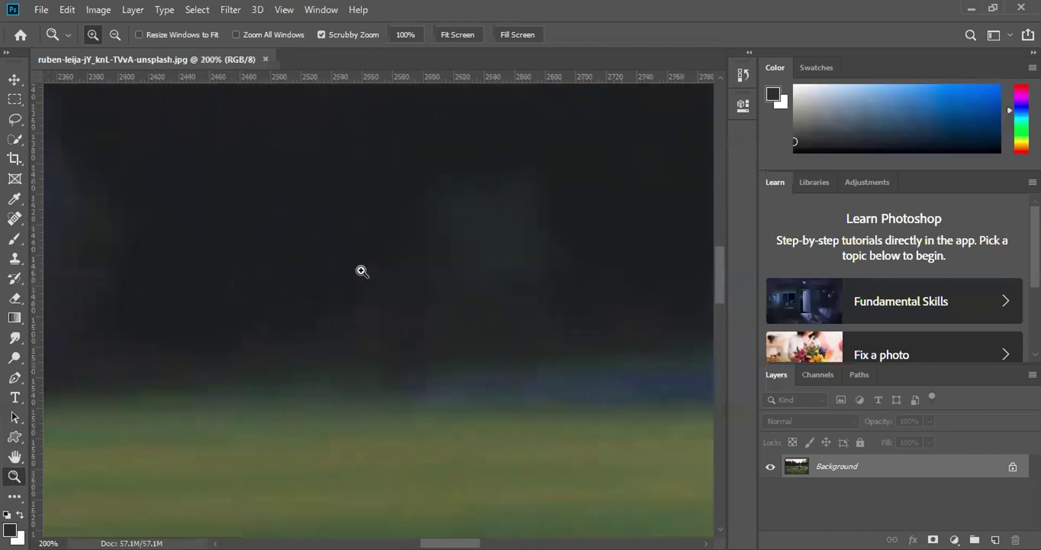
click(361, 271)
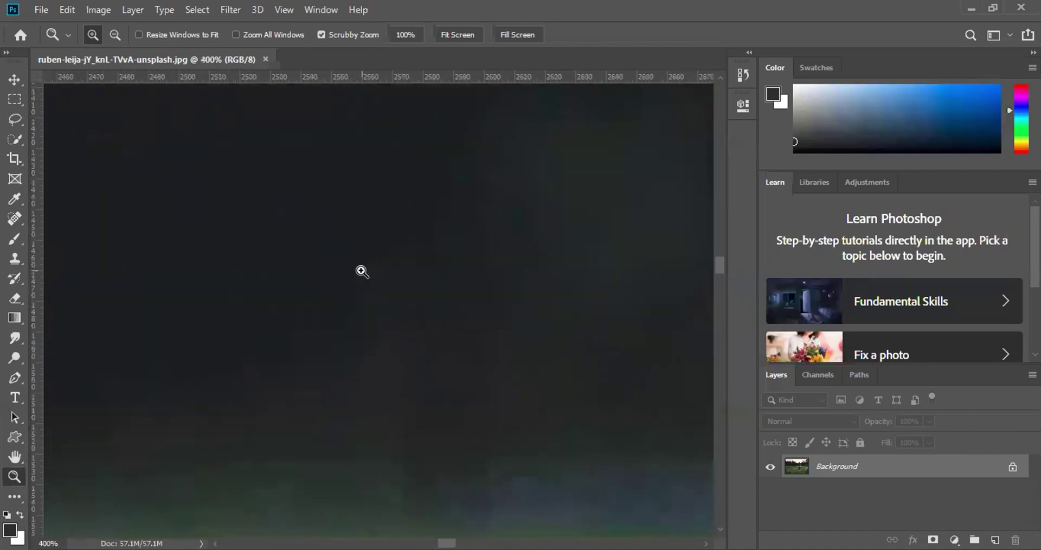
View the photo at 100%, Fit Screen and Fill Screen, then hide and restore panels.
click(412, 31)
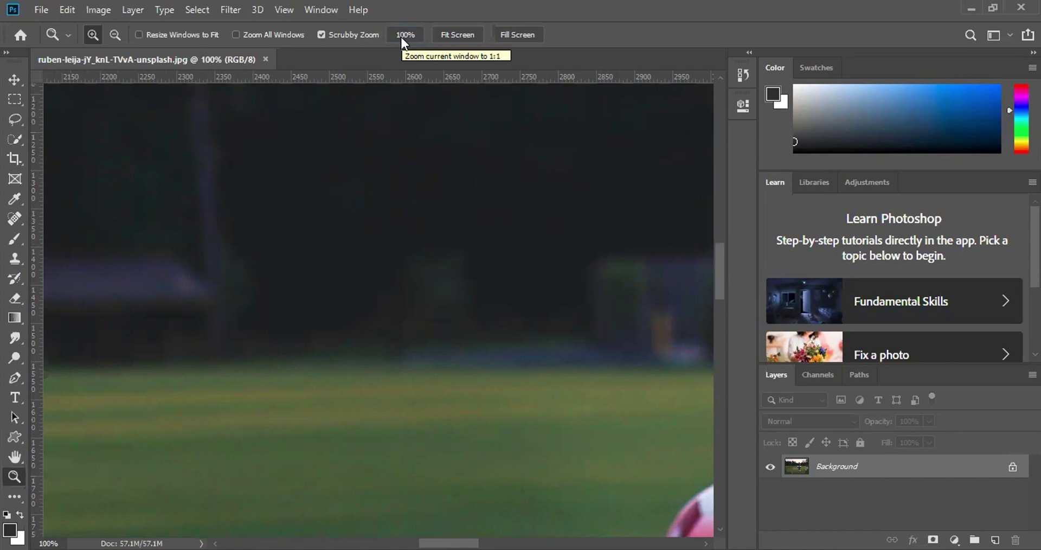
click(452, 33)
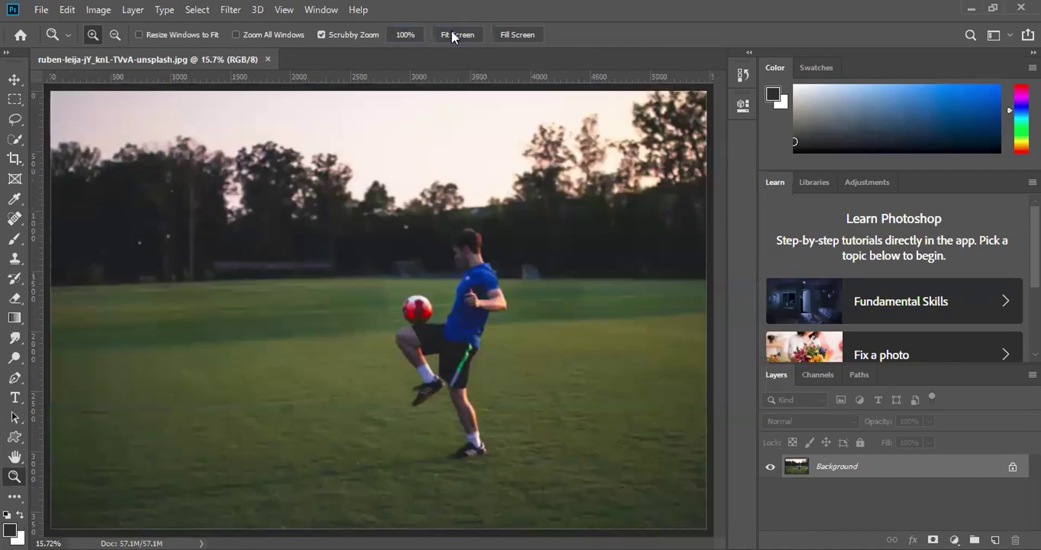
click(516, 36)
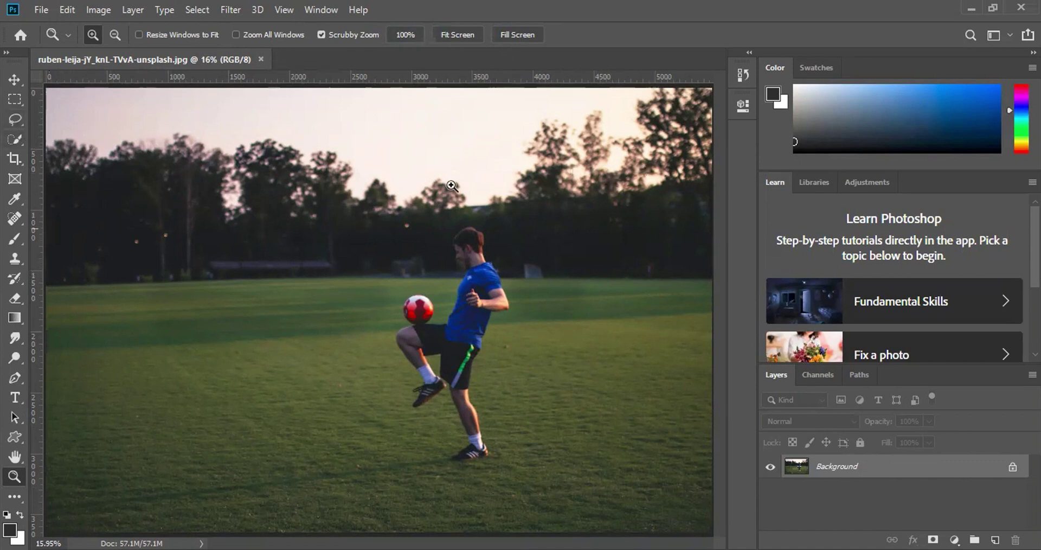
key(Tab)
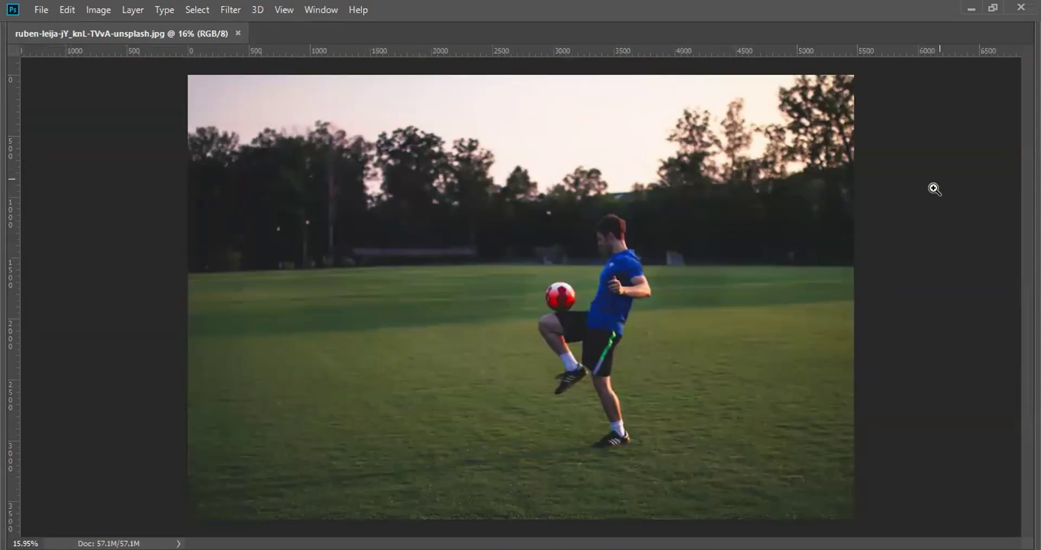
key(Tab)
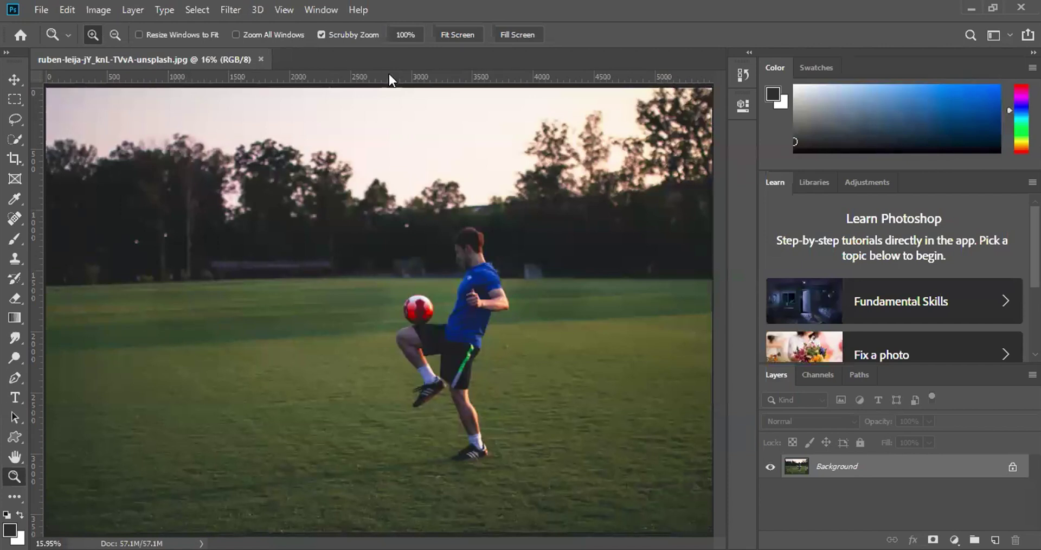
Zoom to 100% on the soccer ball, then zoom out to see the whole photo.
click(406, 34)
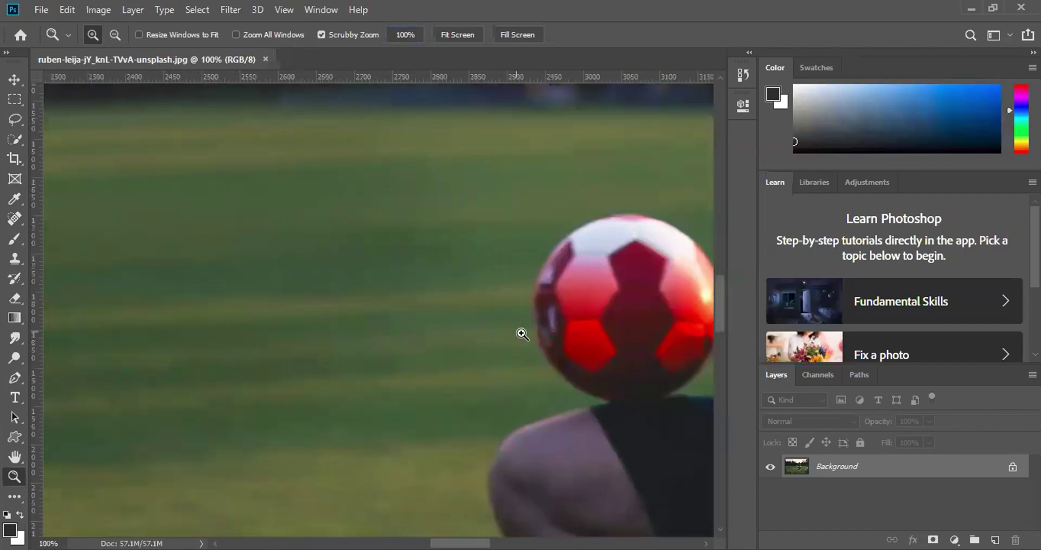
click(115, 35)
click(475, 338)
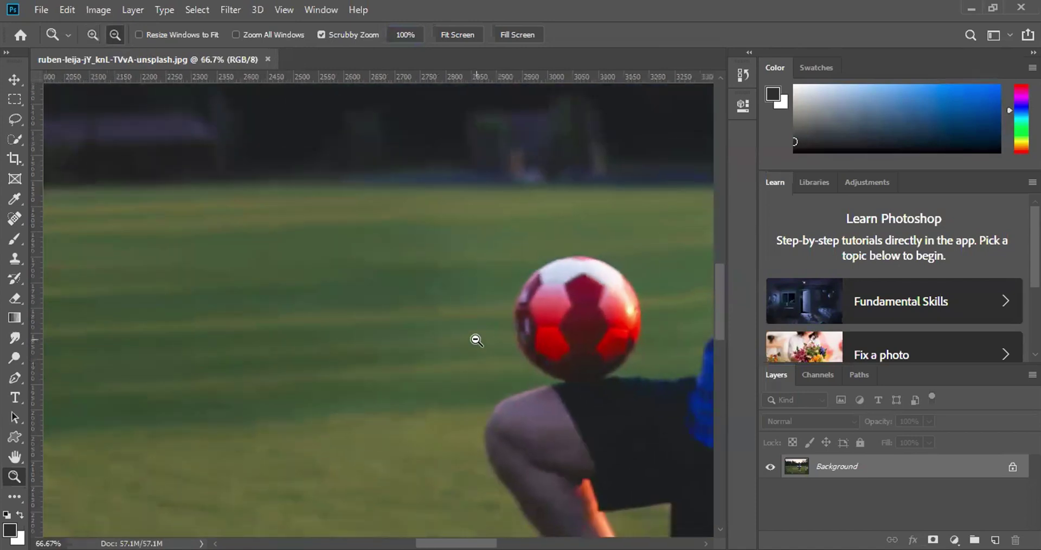
click(476, 339)
click(485, 346)
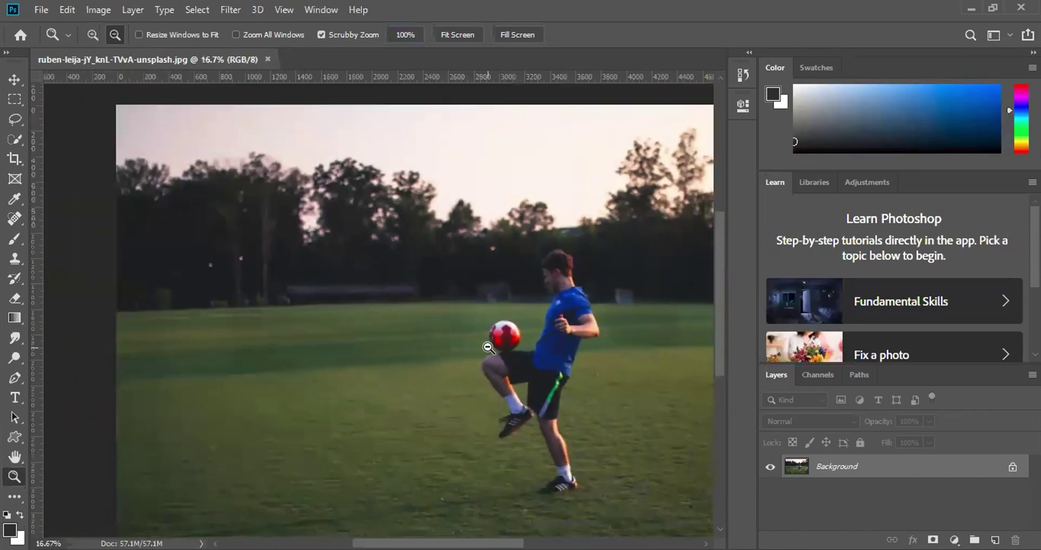
Keep zooming out from 8.33% through 6.25% down to a 3% view.
click(607, 447)
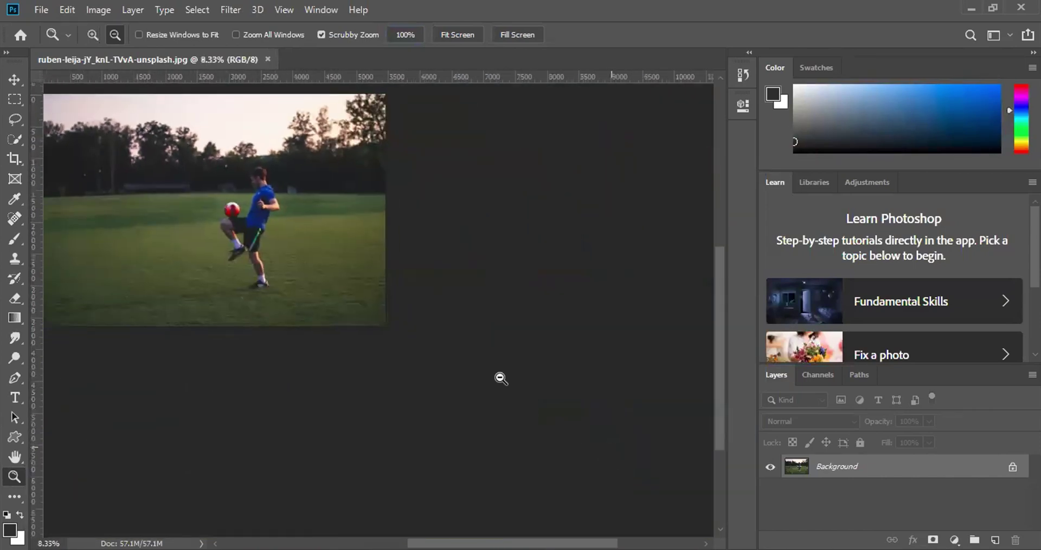
click(375, 307)
click(217, 211)
click(363, 325)
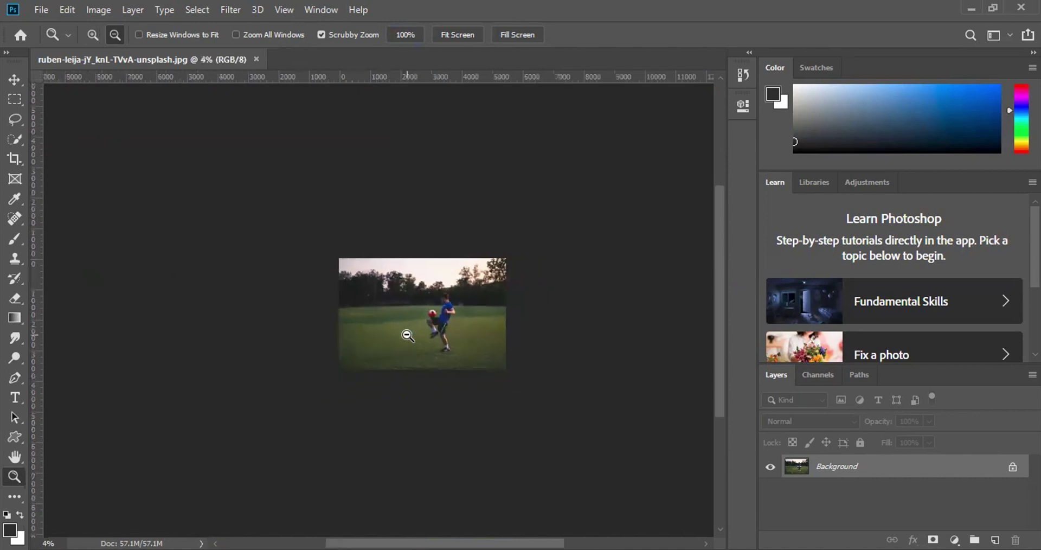
click(357, 307)
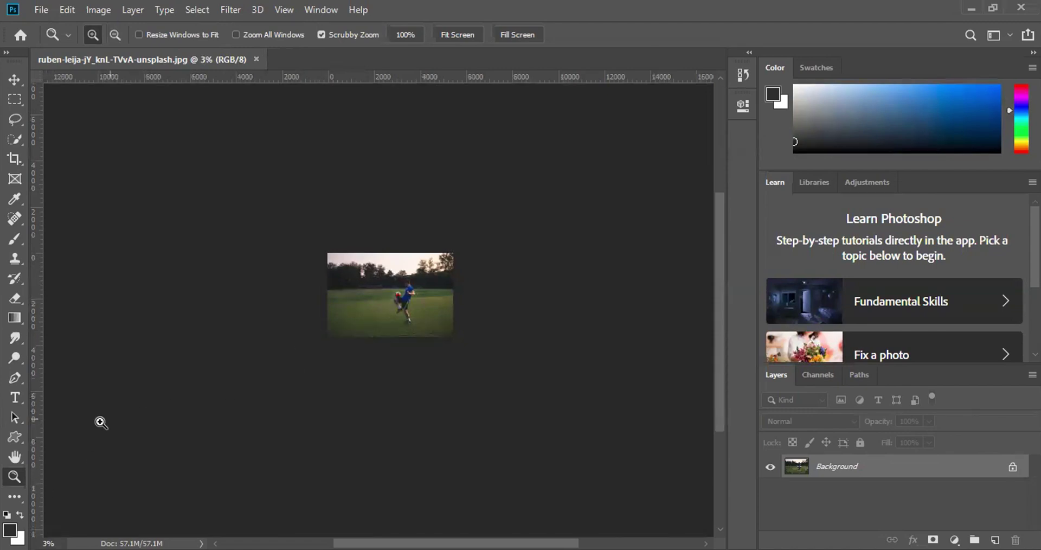
Show the soccer photo at 100%, then zoom out through 66.7%, 50% and 33.3% to 16.7%.
double_click(14, 476)
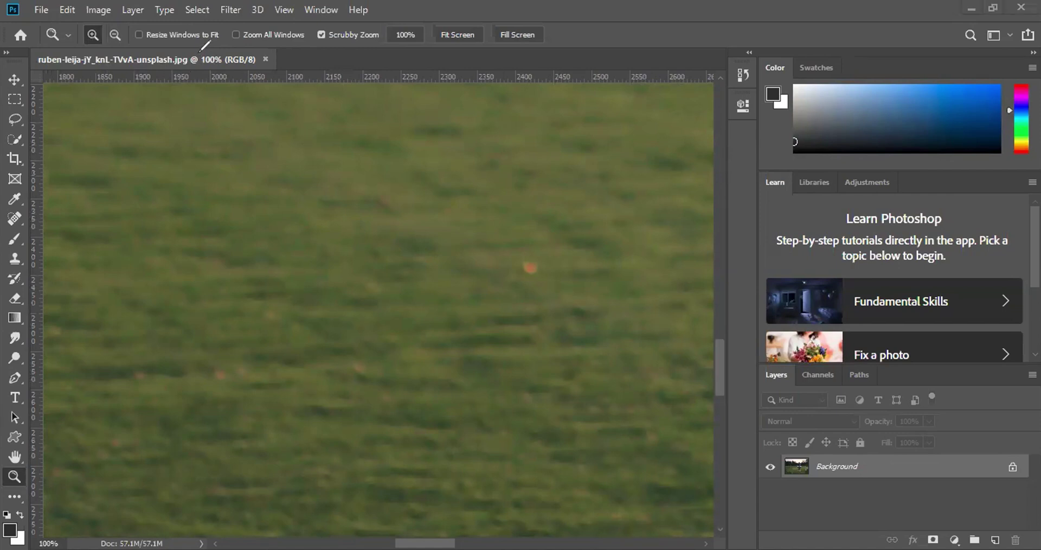
mouse_move(200, 57)
mouse_down()
mouse_move(225, 56)
mouse_move(199, 53)
mouse_up()
click(116, 34)
click(295, 181)
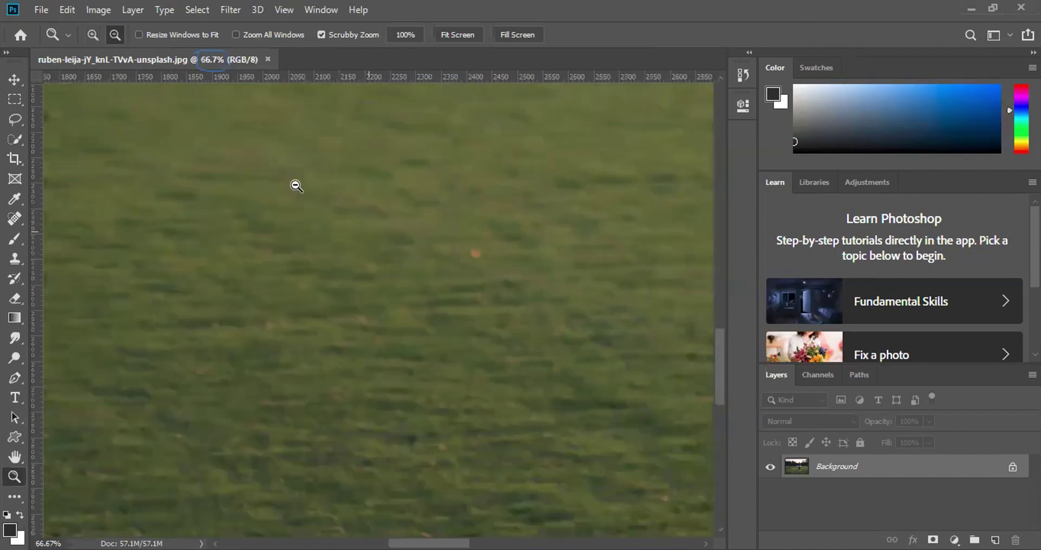
click(296, 184)
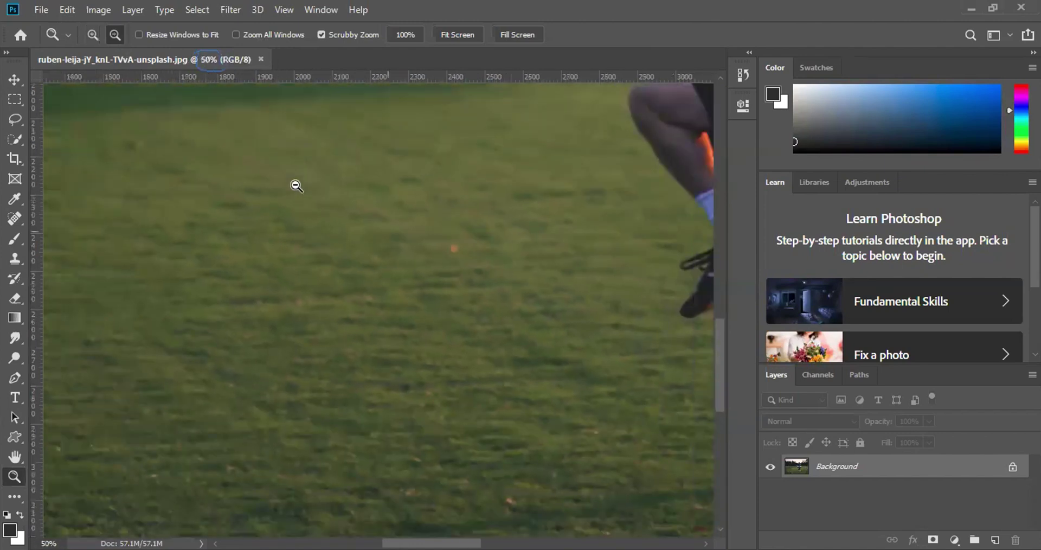
click(295, 185)
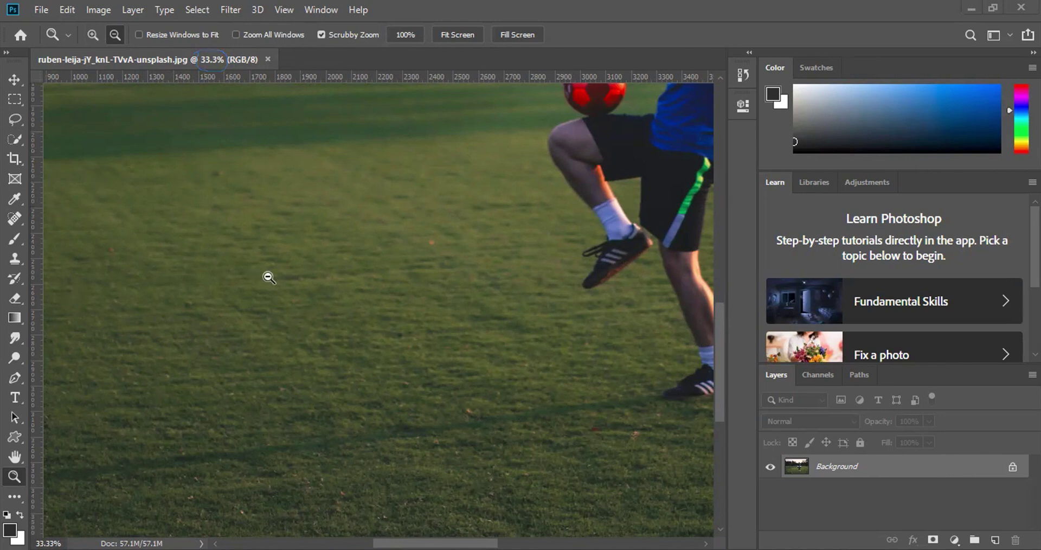
drag(318, 258, 226, 244)
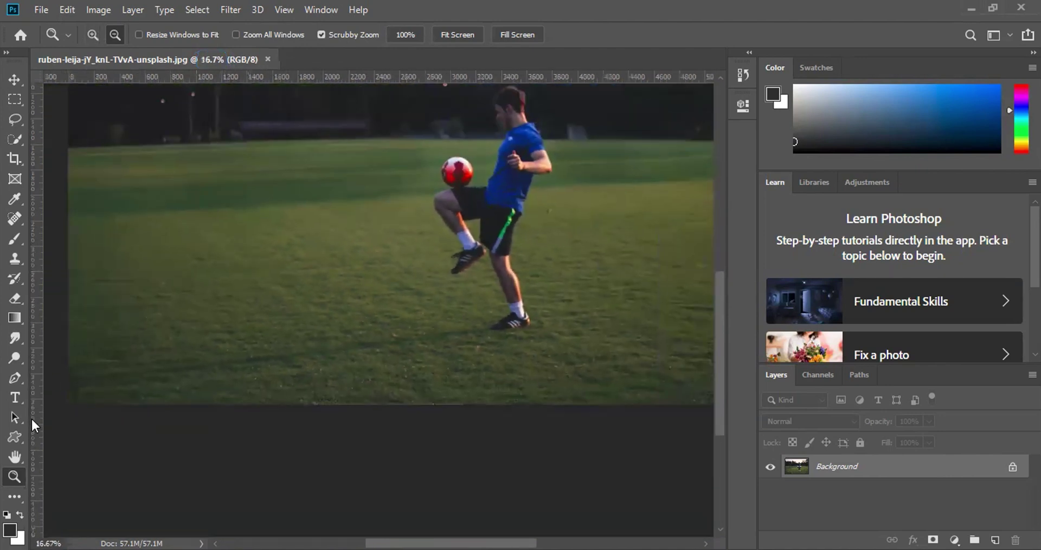
click(93, 36)
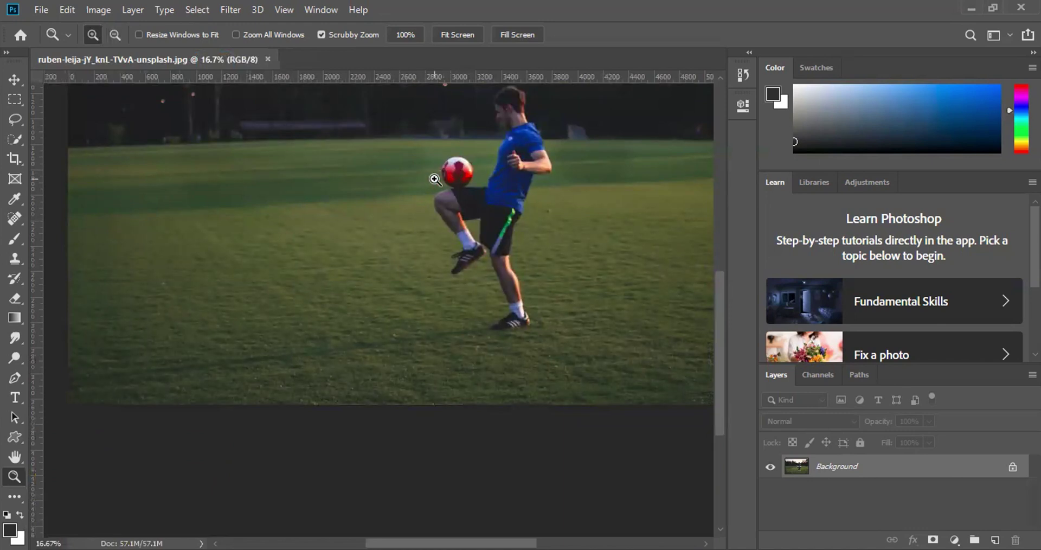
key(alt)
key(alt)
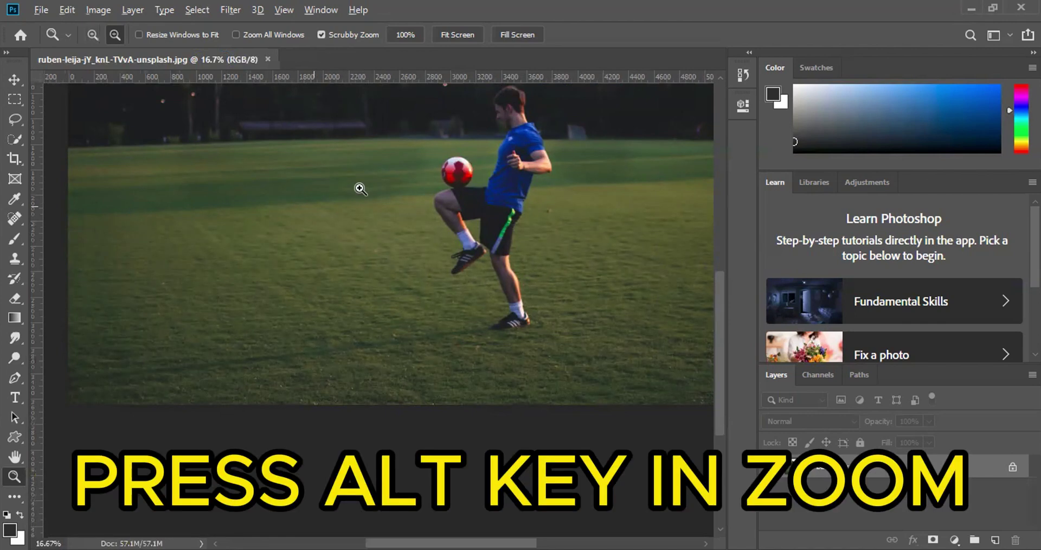
Alt-click the photo out to 8.33% and 6.25%, then scrubby-zoom back in.
alt+click(361, 189)
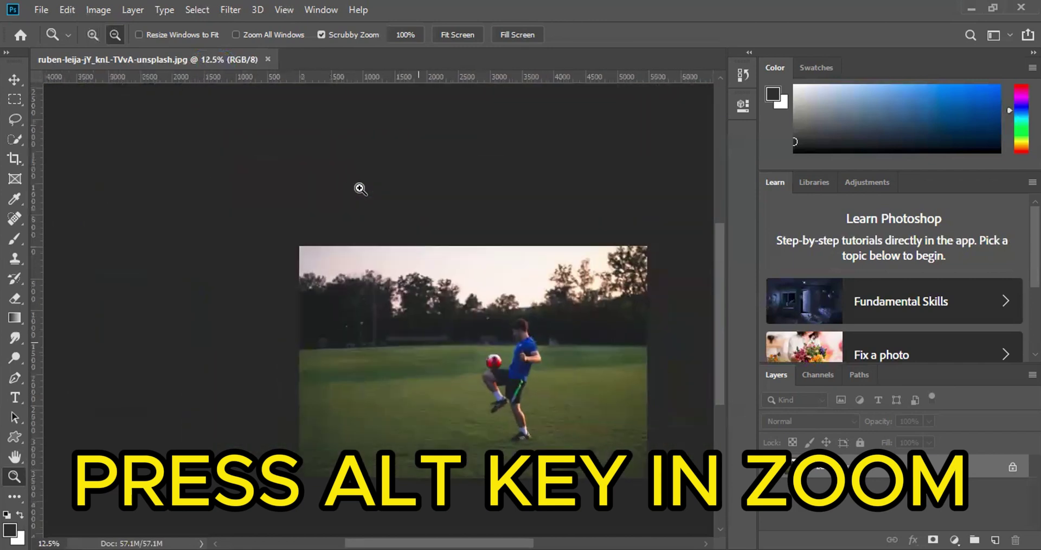
alt+click(360, 188)
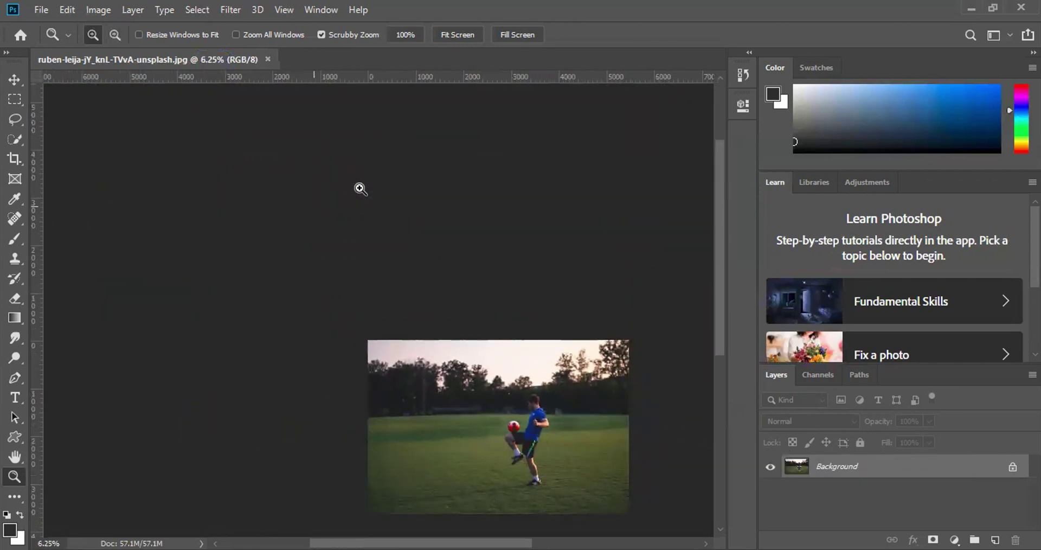
mouse_move(443, 392)
mouse_down()
mouse_move(473, 415)
mouse_move(458, 392)
mouse_up()
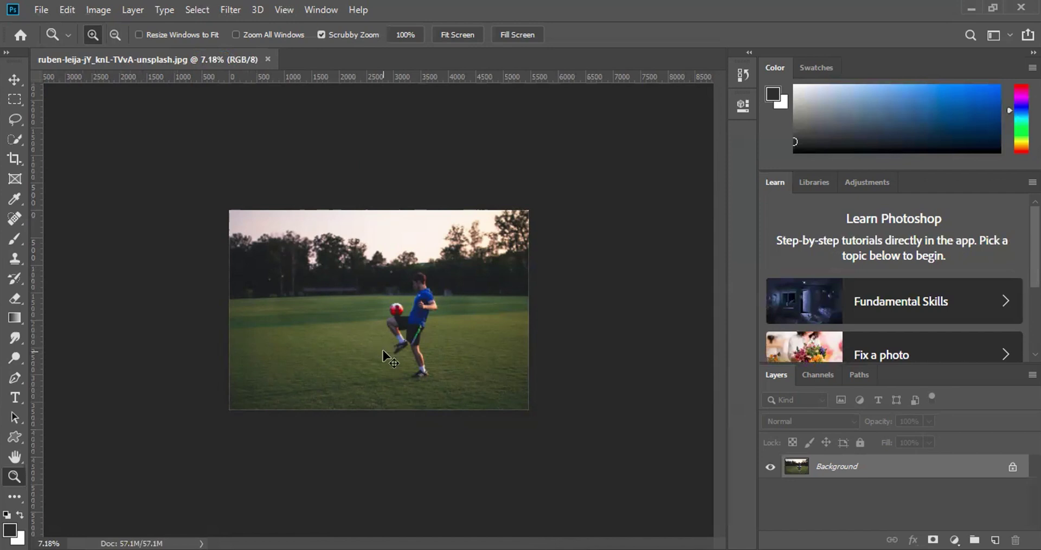
Step the zoom in, out and back in with Ctrl++ and Ctrl+-.
key(ctrl)
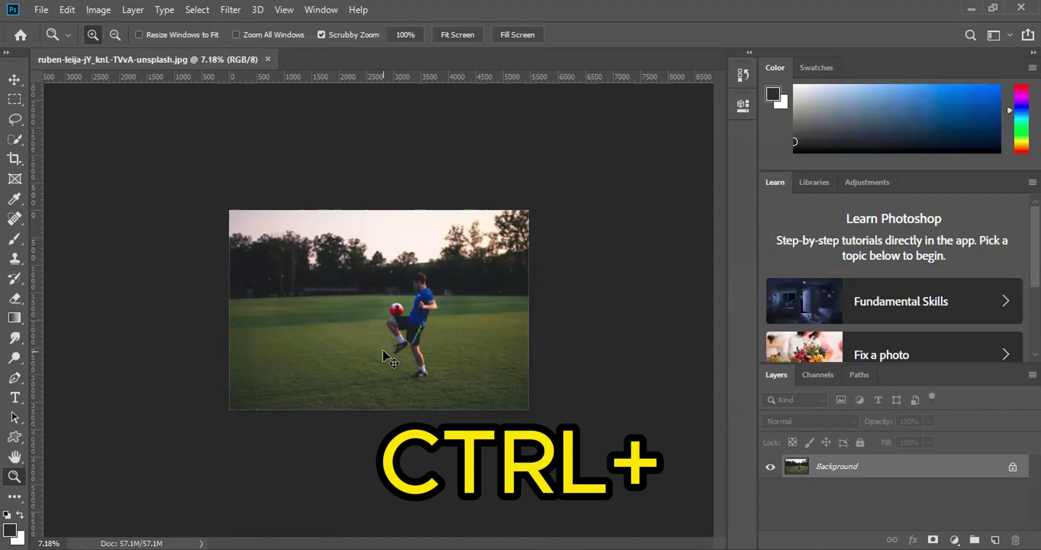
key(ctrl+plus)
key(ctrl+plus)
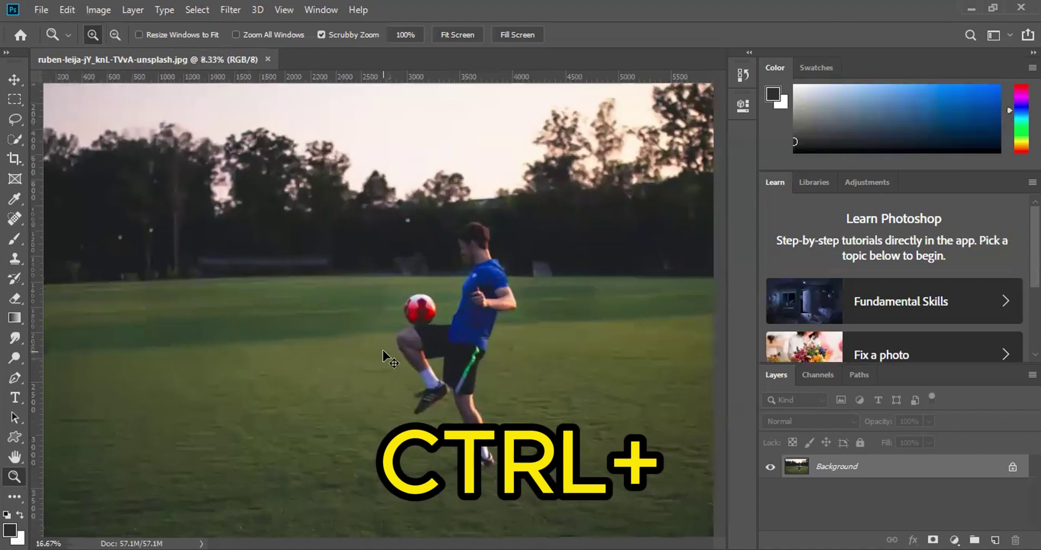
key(ctrl+plus)
key(ctrl+plus)
key(ctrl+plus)
key(ctrl+plus)
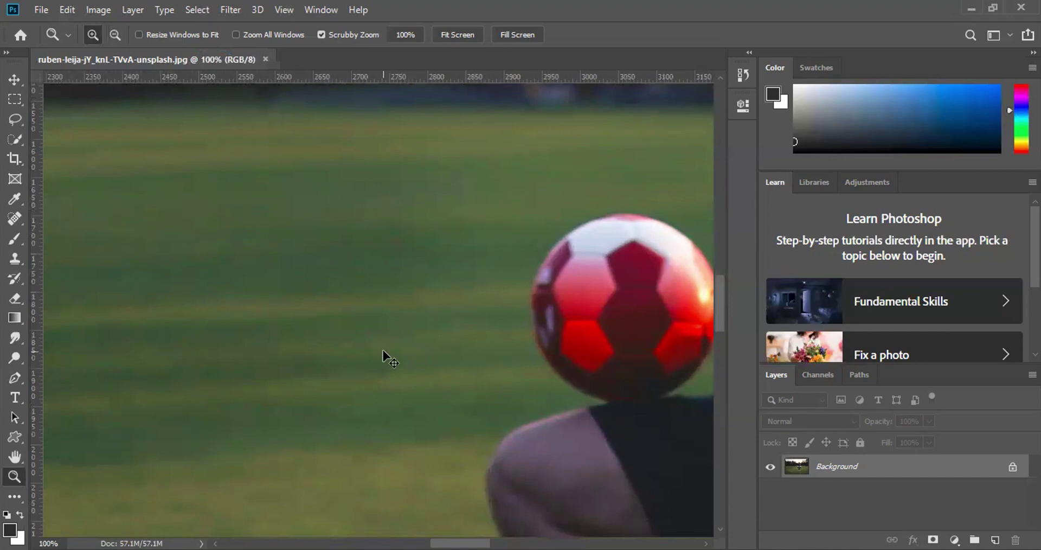
key(ctrl+minus)
key(ctrl+minus)
key(ctrl+minus)
key(ctrl+minus)
key(ctrl+minus)
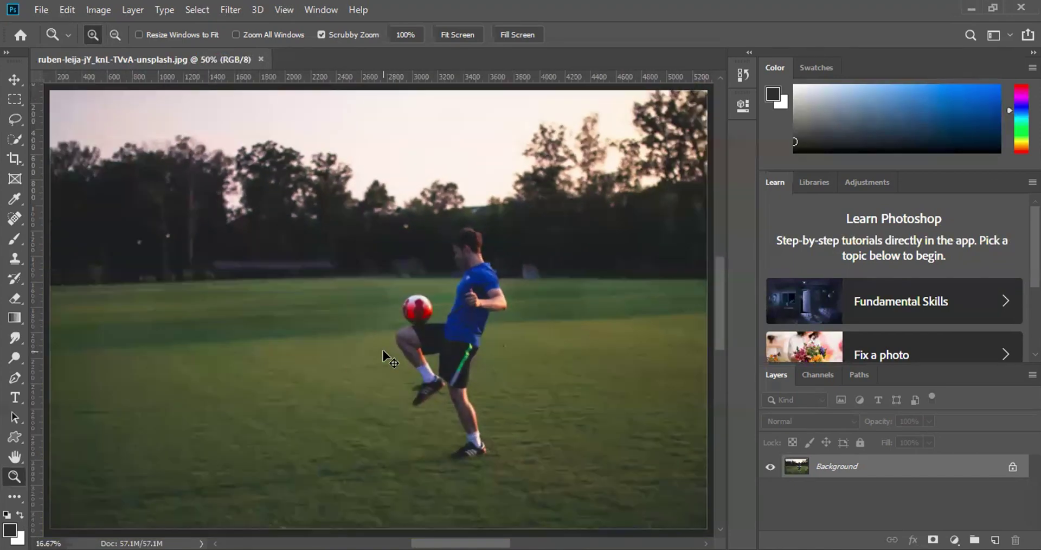
key(ctrl+minus)
key(ctrl+minus)
key(ctrl+minus)
key(ctrl+minus)
key(ctrl+minus)
key(ctrl+minus)
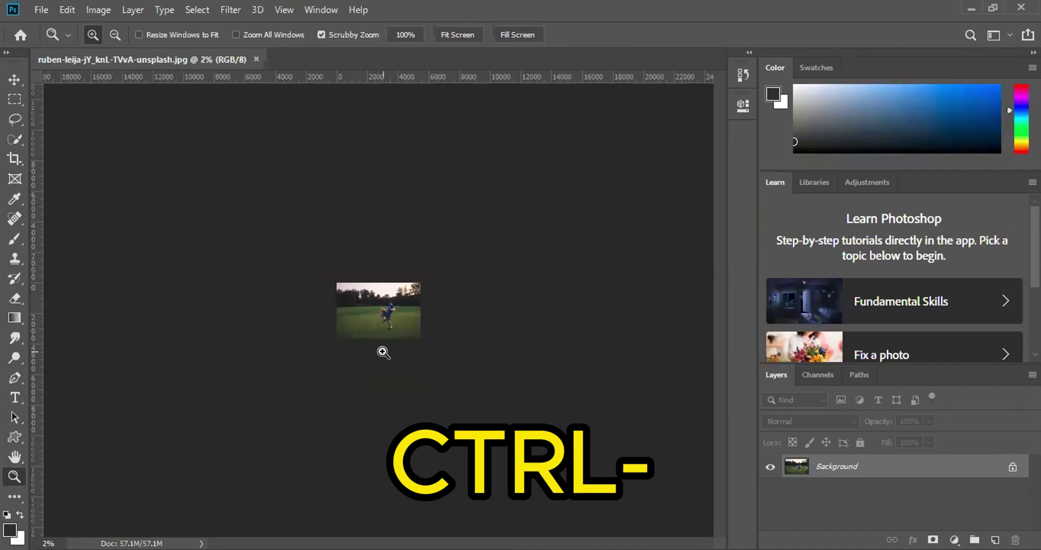
key(ctrl+plus)
key(ctrl+plus)
key(ctrl+plus)
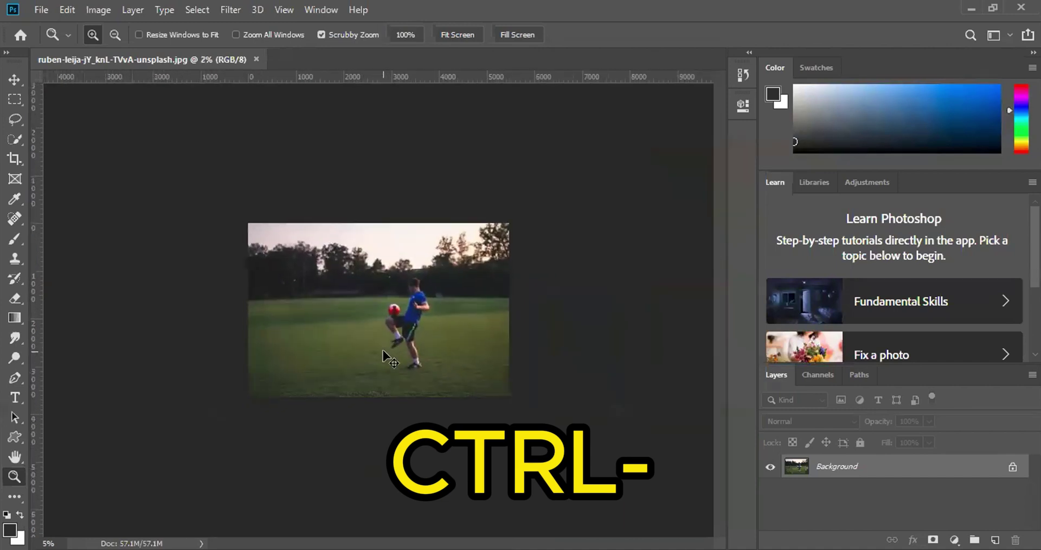
key(ctrl+plus)
key(ctrl+plus)
key(ctrl+plus)
key(ctrl+plus)
key(ctrl+plus)
key(ctrl+plus)
key(ctrl+plus)
key(ctrl+plus)
key(ctrl+plus)
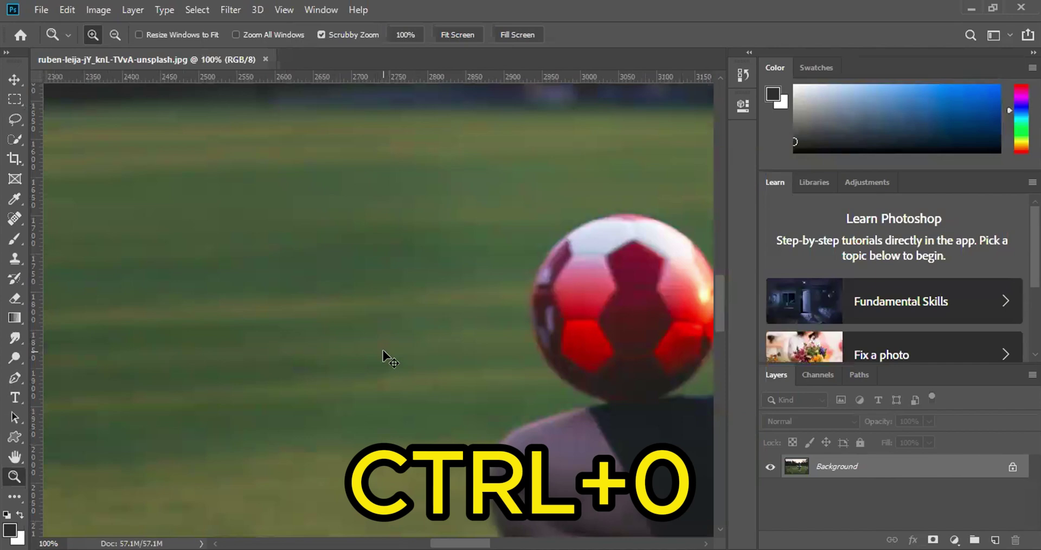
Fit the photo, show it at 100%, fit again, then settle at 25% on the player.
key(ctrl+0)
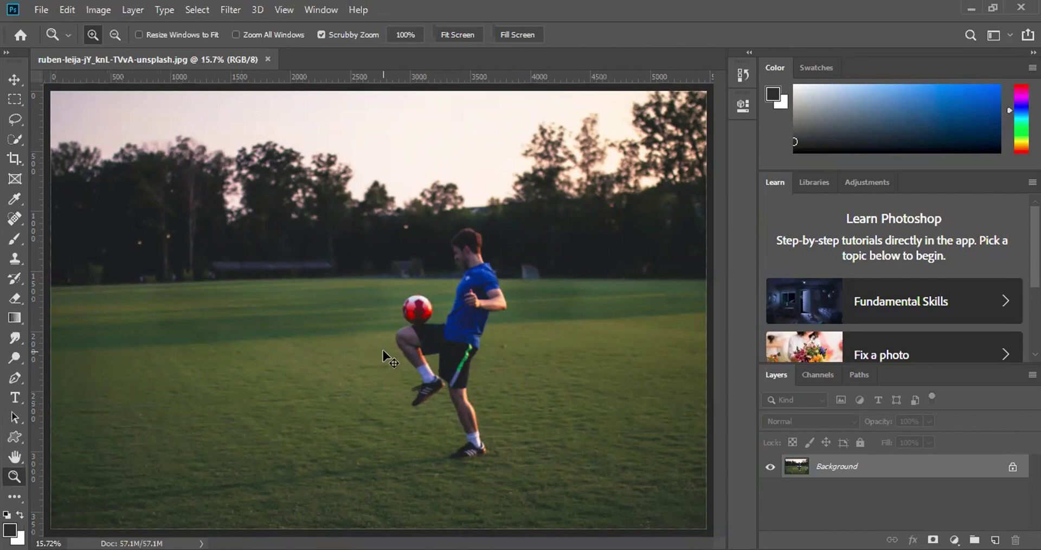
key(ctrl+alt+0)
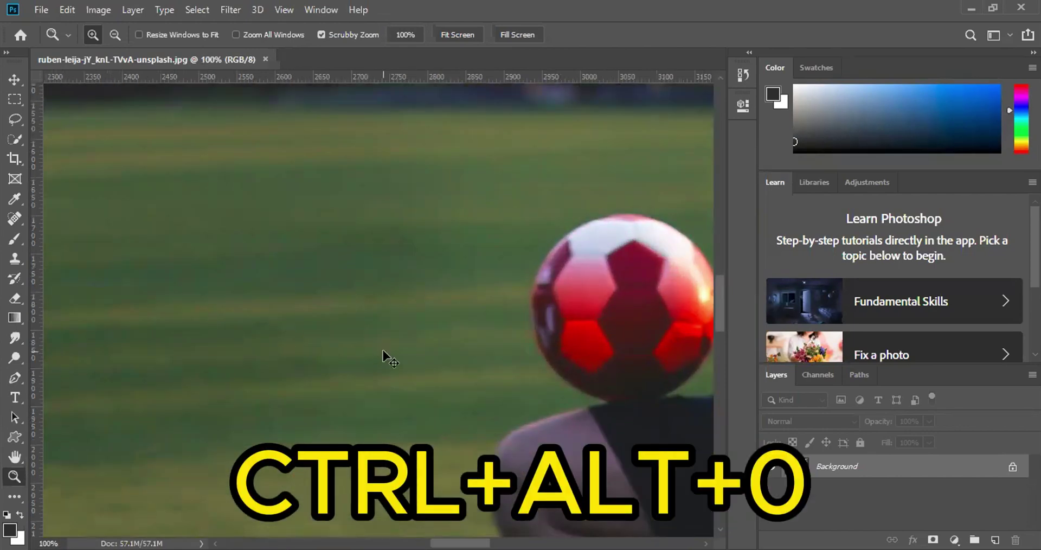
key(ctrl+0)
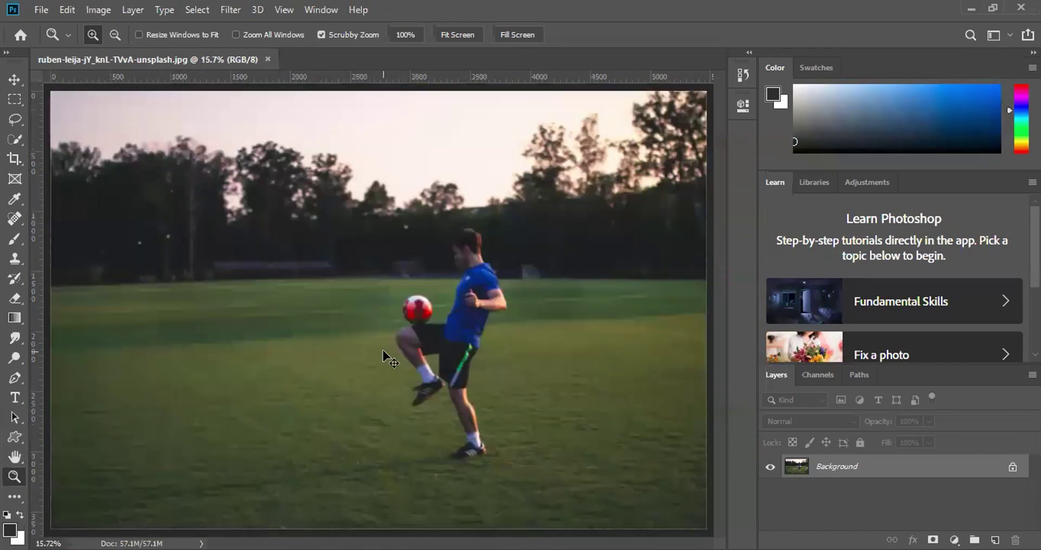
key(ctrl+minus)
key(ctrl+minus)
key(ctrl+minus)
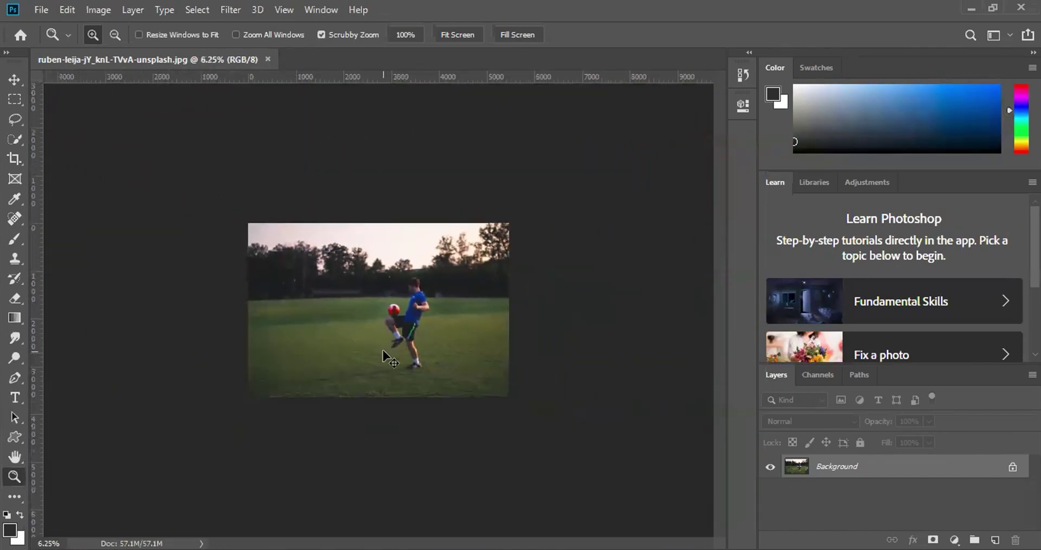
key(ctrl+plus)
key(ctrl+plus)
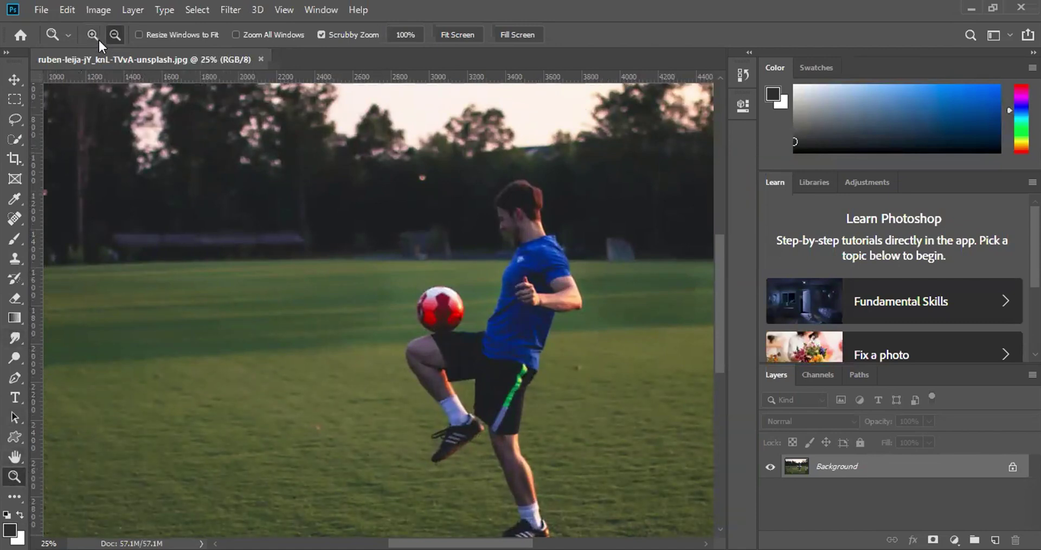
Zoom the photo out past 16.7% until the whole image shows.
click(98, 37)
click(93, 35)
alt+click(421, 322)
alt+click(419, 320)
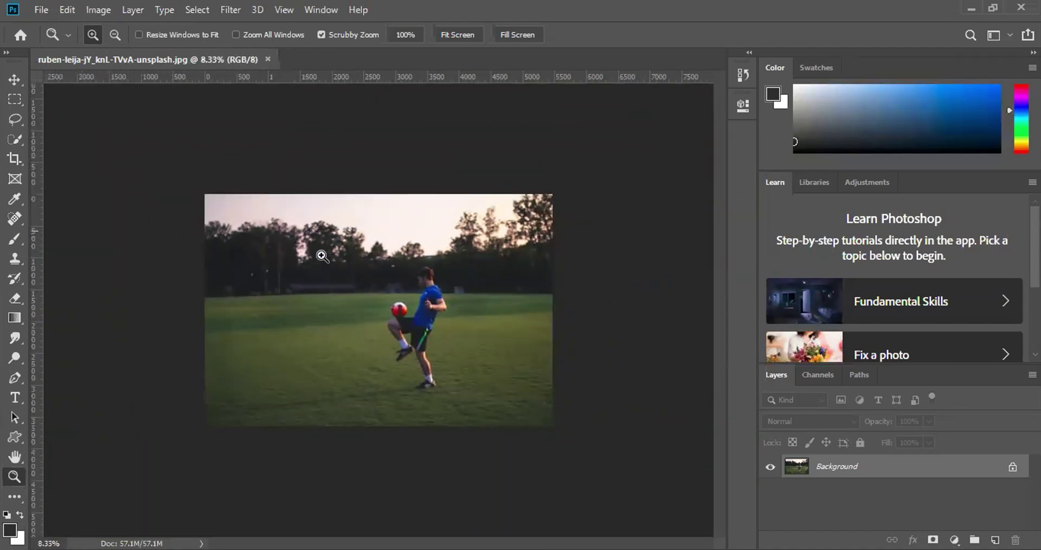
Drag small rectangular marquee selections on the photo.
click(14, 99)
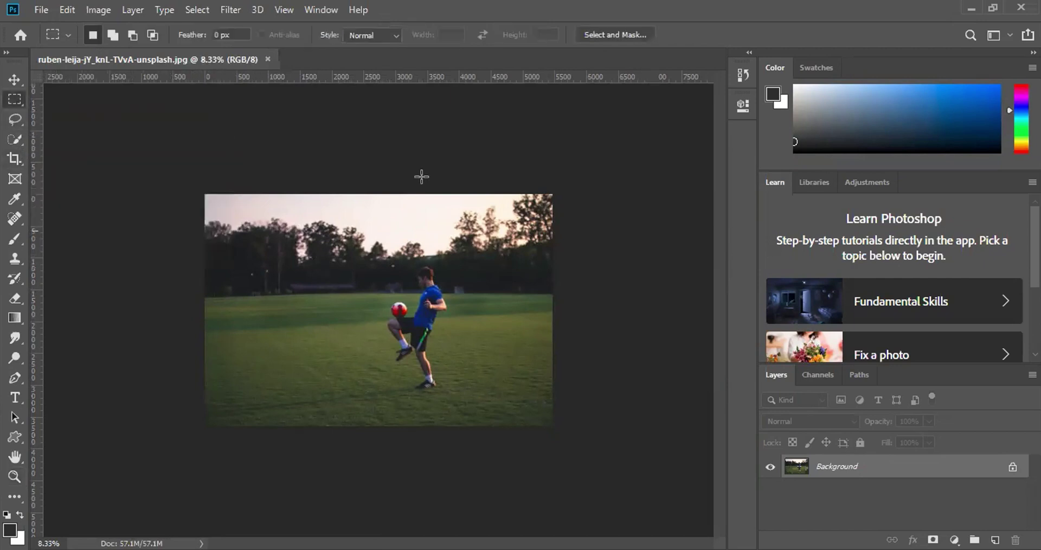
drag(216, 204, 217, 204)
drag(337, 323, 324, 326)
Scrubby-zoom into the top of the photo, then fit it on screen with Ctrl+0.
click(16, 476)
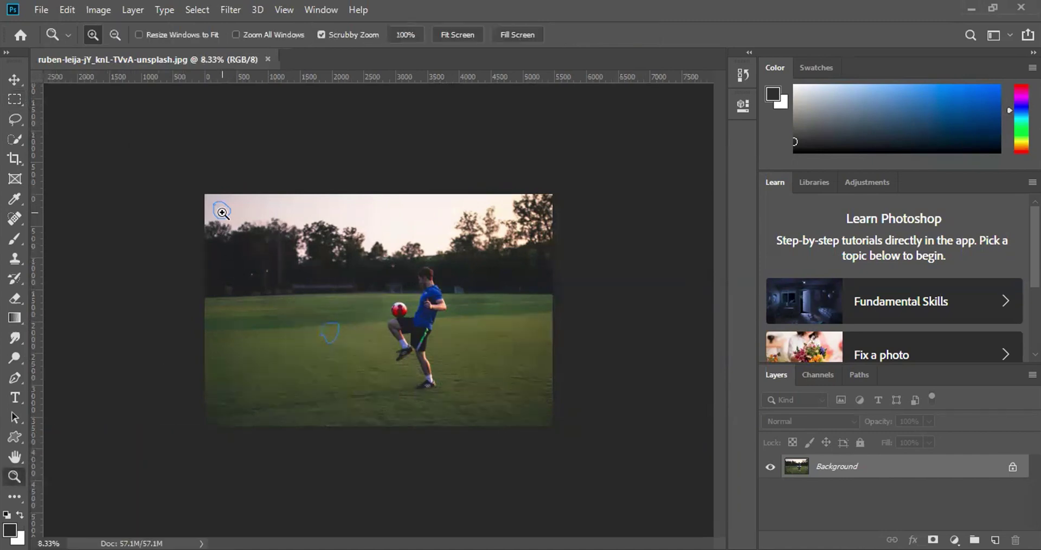
mouse_move(221, 211)
mouse_down()
mouse_move(245, 228)
mouse_move(253, 270)
mouse_up()
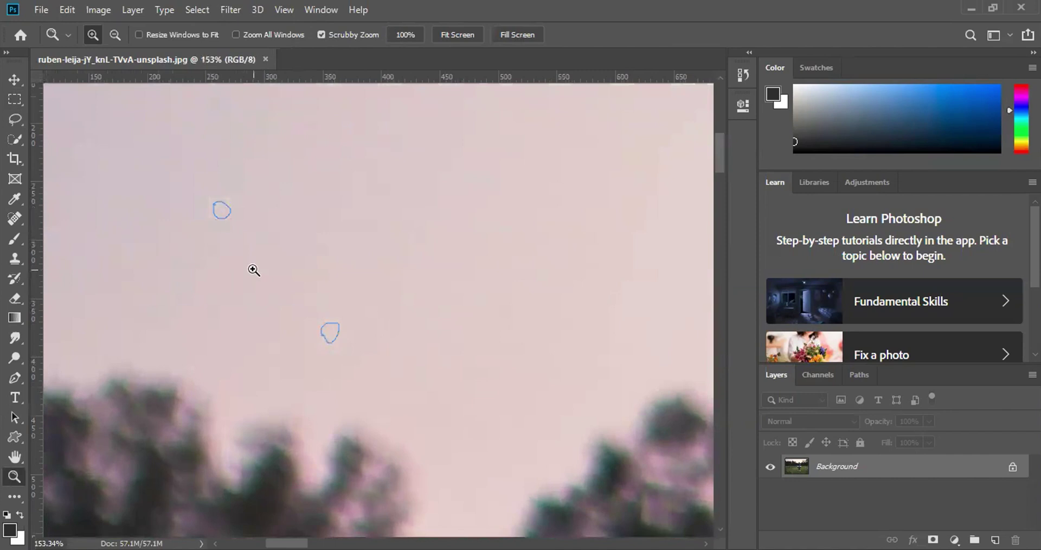
key(ctrl+0)
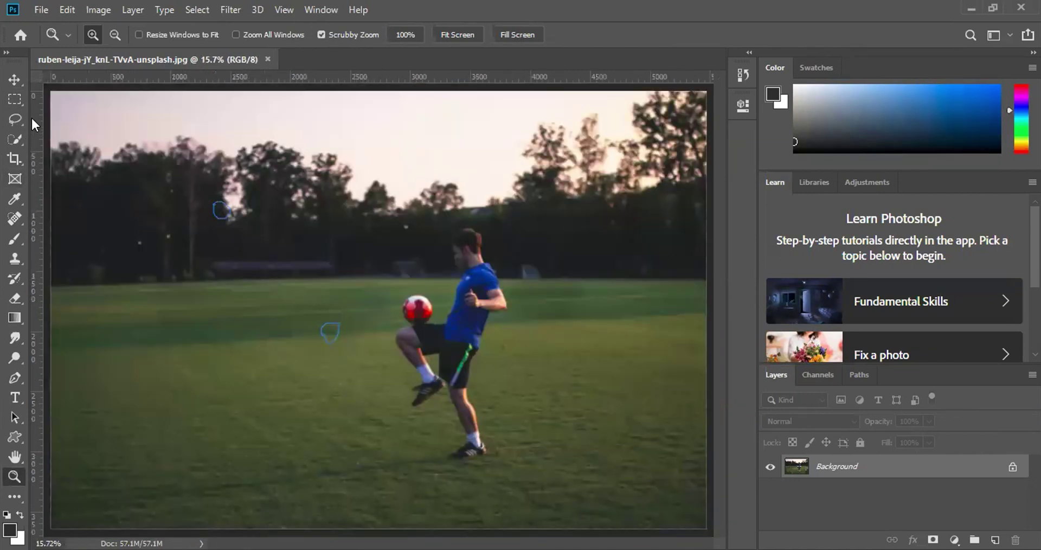
Marquee-select a patch of field left of the player, then zoom into the nearby grass.
key(m)
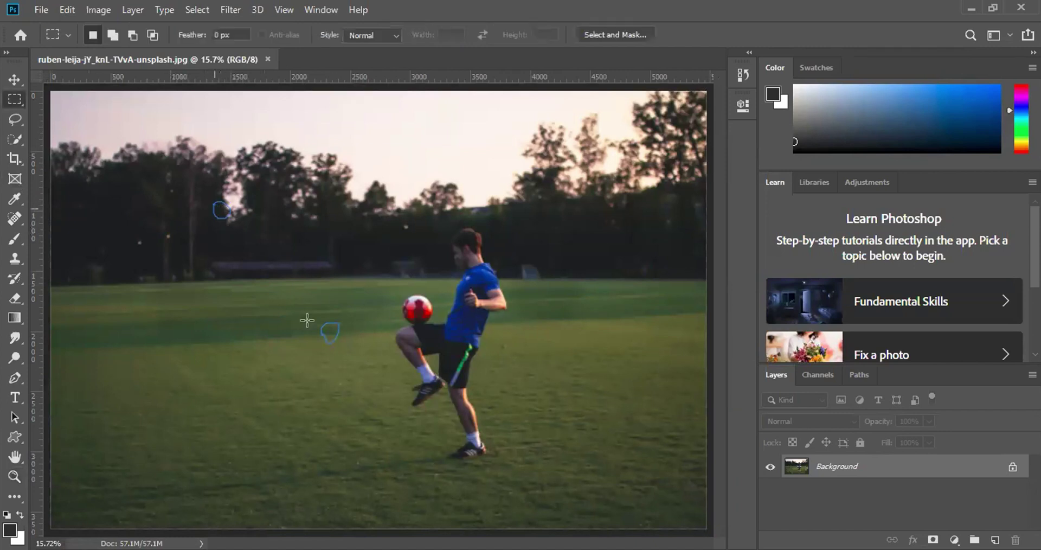
drag(337, 347, 209, 205)
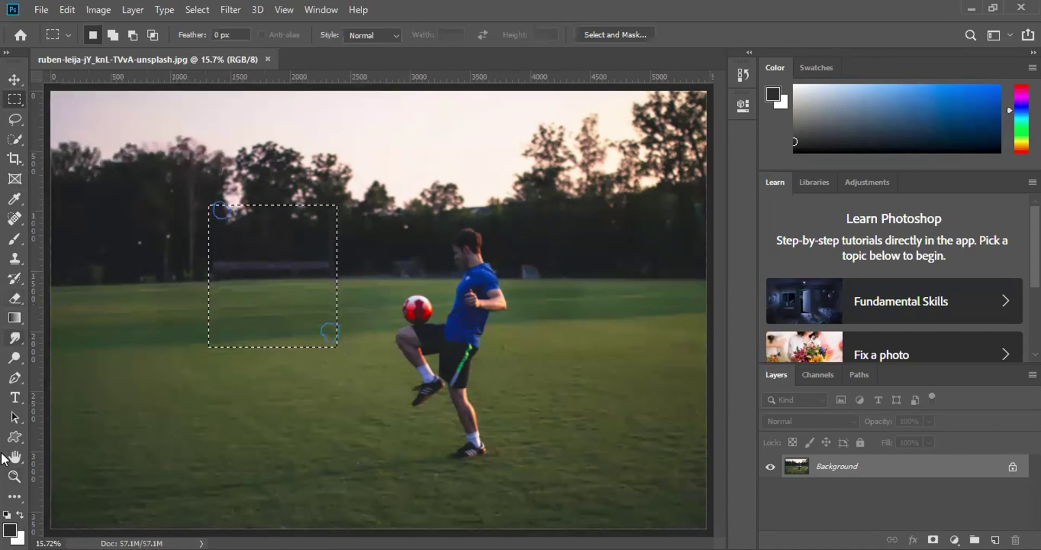
click(14, 476)
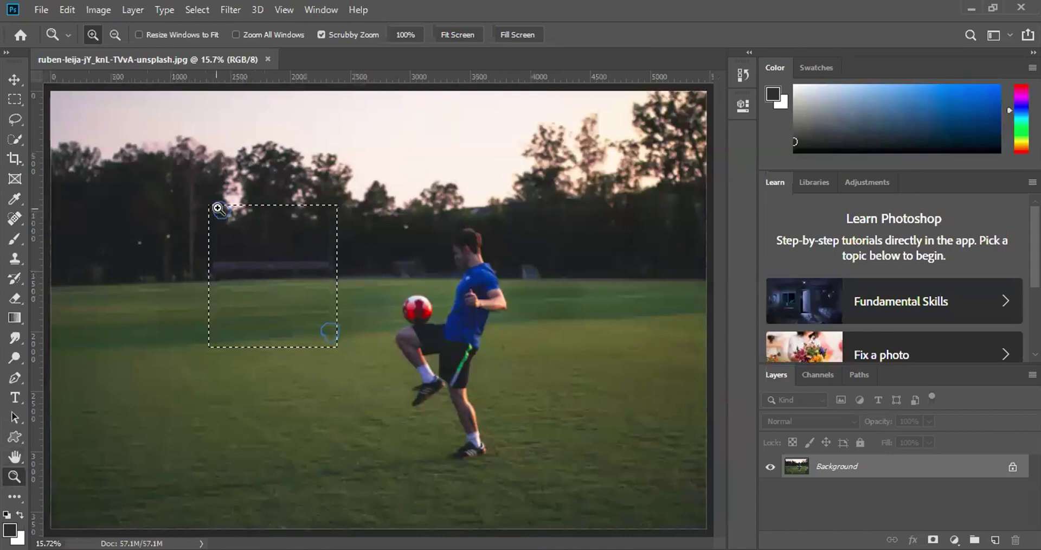
mouse_move(218, 206)
mouse_down()
mouse_move(337, 369)
mouse_move(175, 245)
mouse_up()
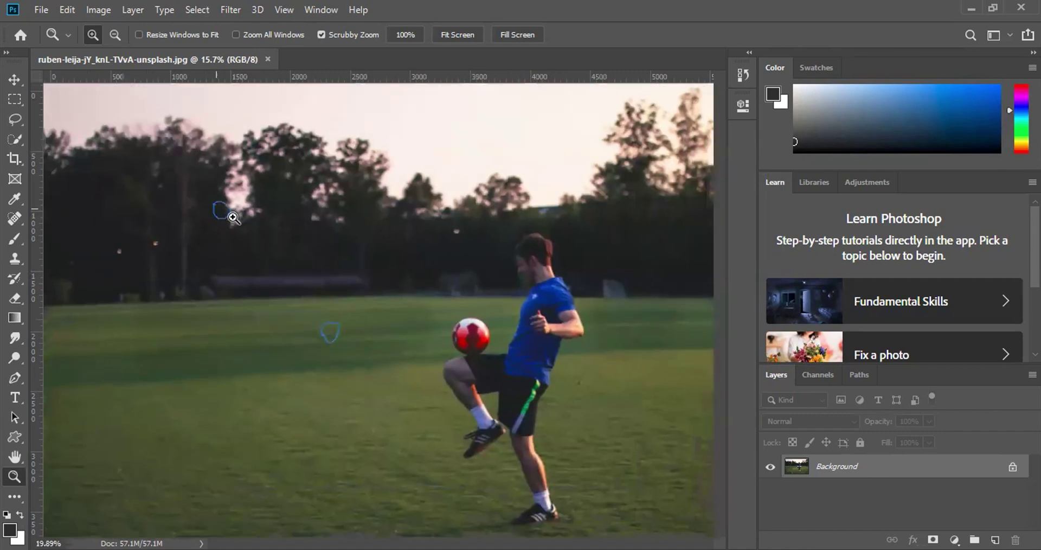
mouse_move(175, 245)
mouse_down()
mouse_move(224, 154)
mouse_move(244, 216)
mouse_up()
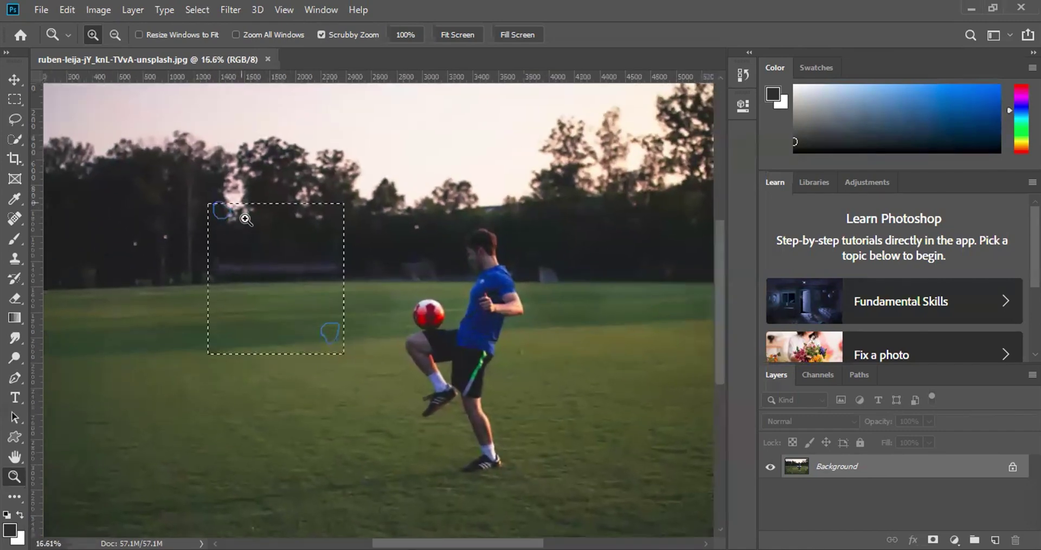
mouse_move(385, 387)
mouse_down()
mouse_move(410, 259)
mouse_move(314, 364)
mouse_up()
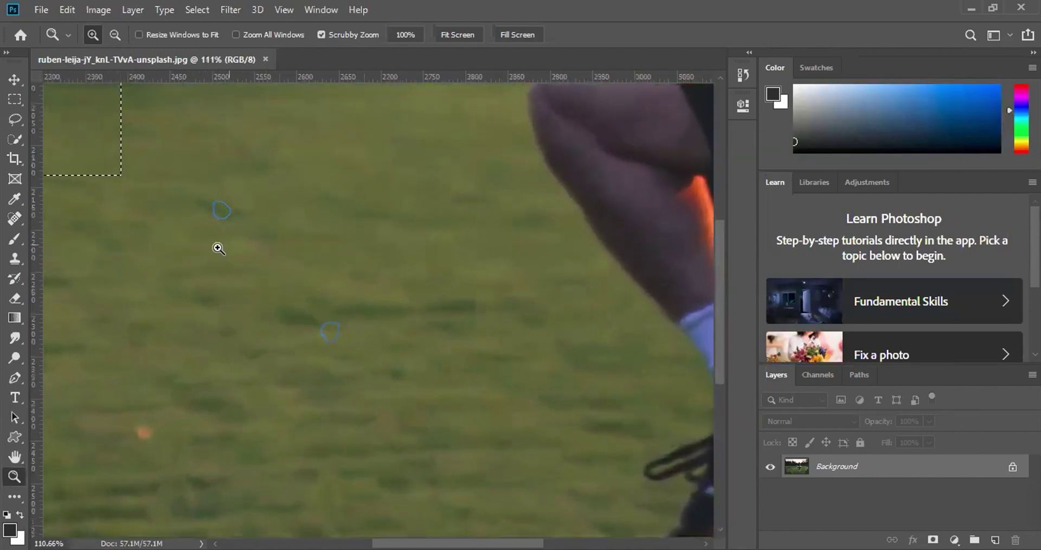
Erase a short white diagonal streak into the grass left of the player.
click(15, 99)
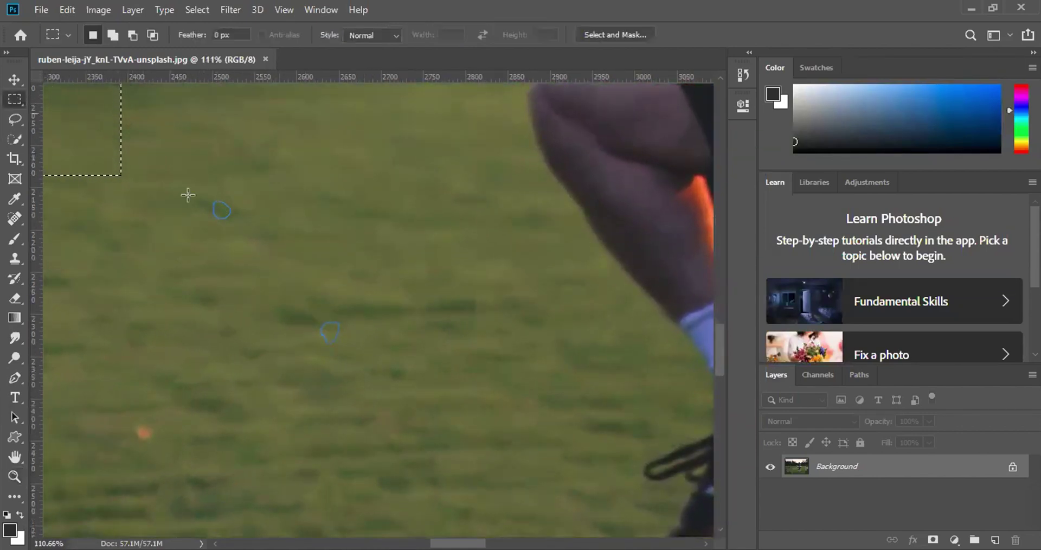
click(233, 222)
mouse_move(382, 311)
mouse_down()
mouse_move(328, 239)
mouse_move(385, 313)
mouse_up()
key(e)
key(ctrl+d)
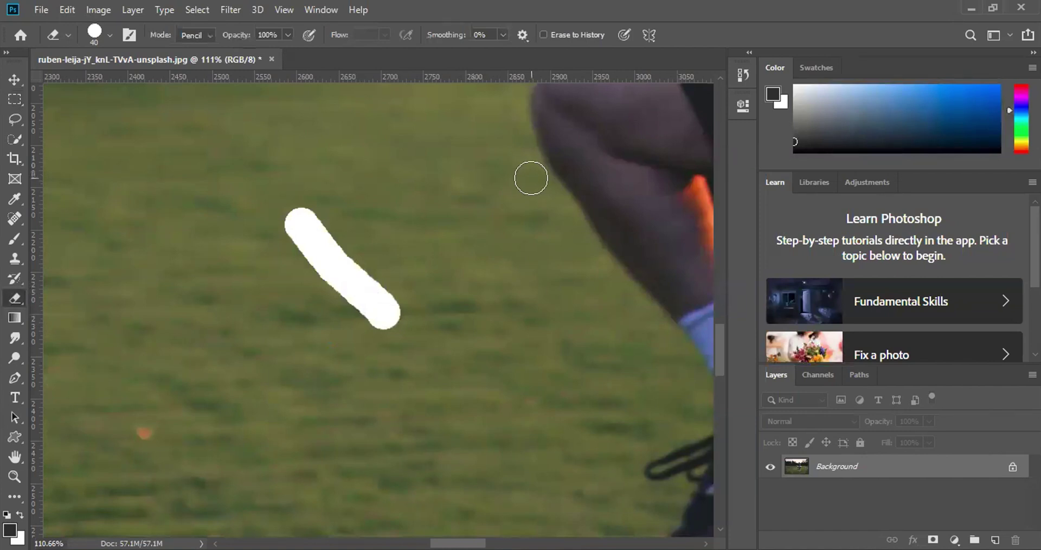
Fit the photo to the window, then zoom in on the ball and player.
key(ctrl+0)
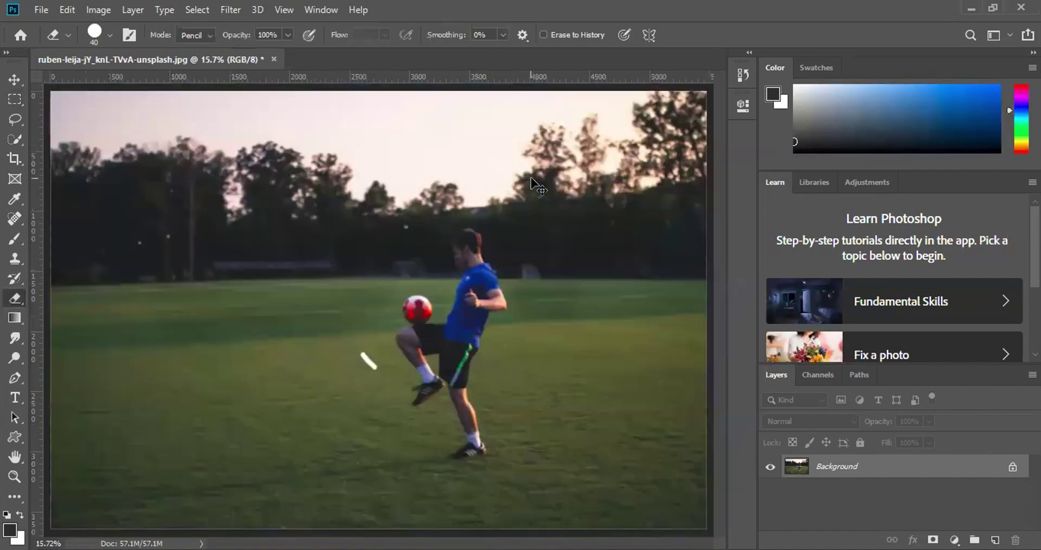
key(z)
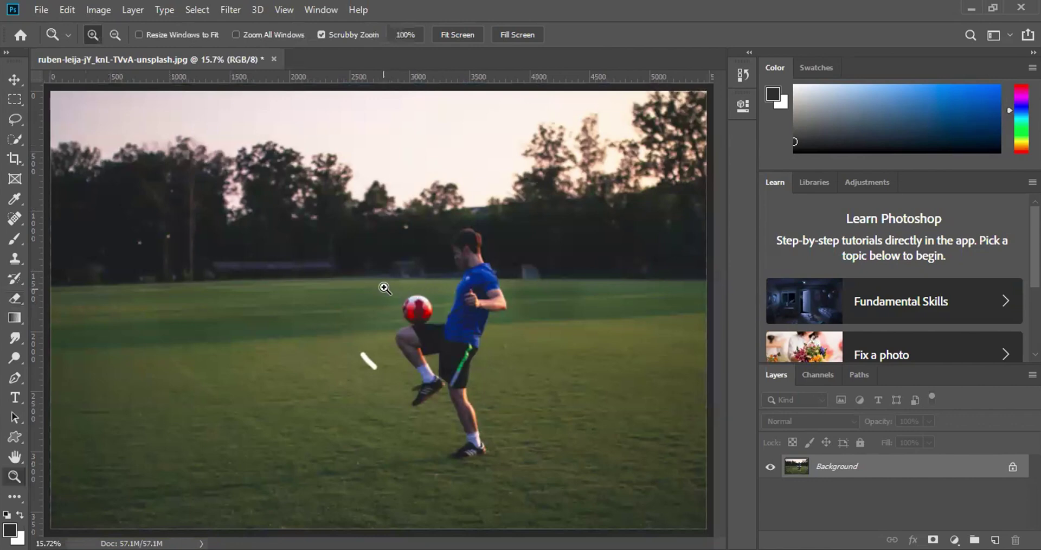
drag(390, 277, 537, 453)
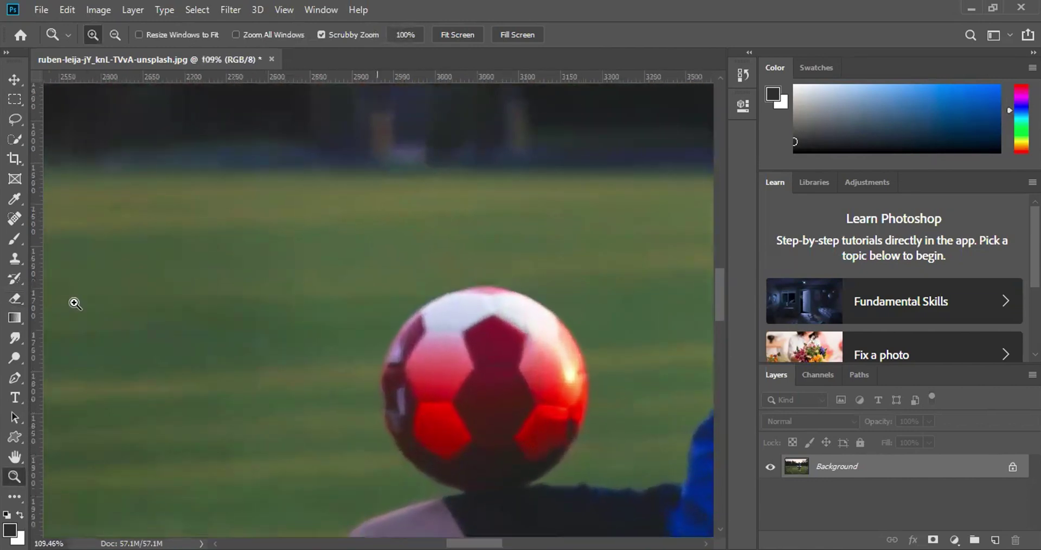
Erase across the red ball until it becomes a white blob, then head for the Edit menu.
click(15, 297)
mouse_move(422, 393)
mouse_down()
mouse_move(508, 321)
mouse_move(474, 435)
mouse_move(502, 360)
mouse_move(486, 406)
mouse_move(498, 306)
mouse_move(472, 302)
mouse_move(574, 399)
mouse_move(476, 477)
mouse_move(450, 347)
mouse_move(502, 448)
mouse_move(565, 383)
mouse_move(405, 383)
mouse_move(427, 448)
mouse_move(390, 383)
mouse_move(436, 311)
mouse_move(471, 300)
mouse_move(411, 420)
mouse_move(476, 480)
mouse_move(528, 432)
mouse_move(468, 304)
mouse_move(586, 348)
mouse_move(462, 318)
mouse_move(481, 416)
mouse_up()
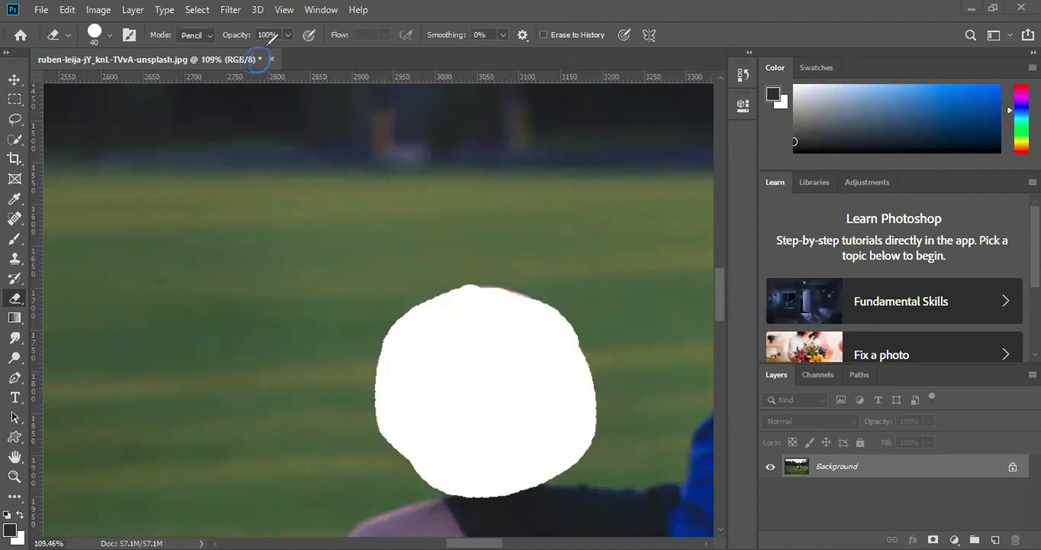
drag(252, 58, 265, 59)
Undo and redo the ball erasure from the Edit menu and Ctrl+Z shortcuts.
click(66, 11)
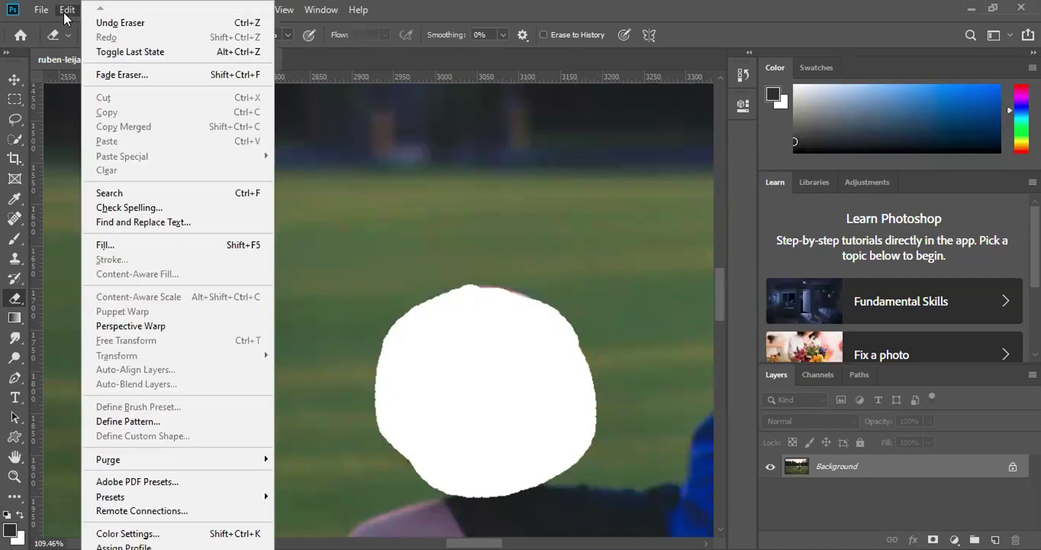
click(137, 23)
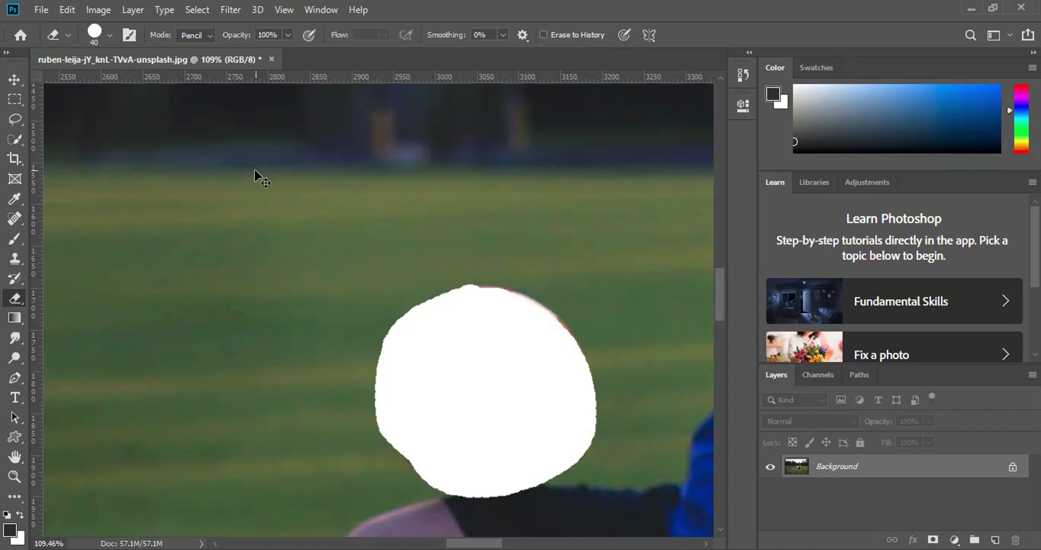
key(ctrl+z)
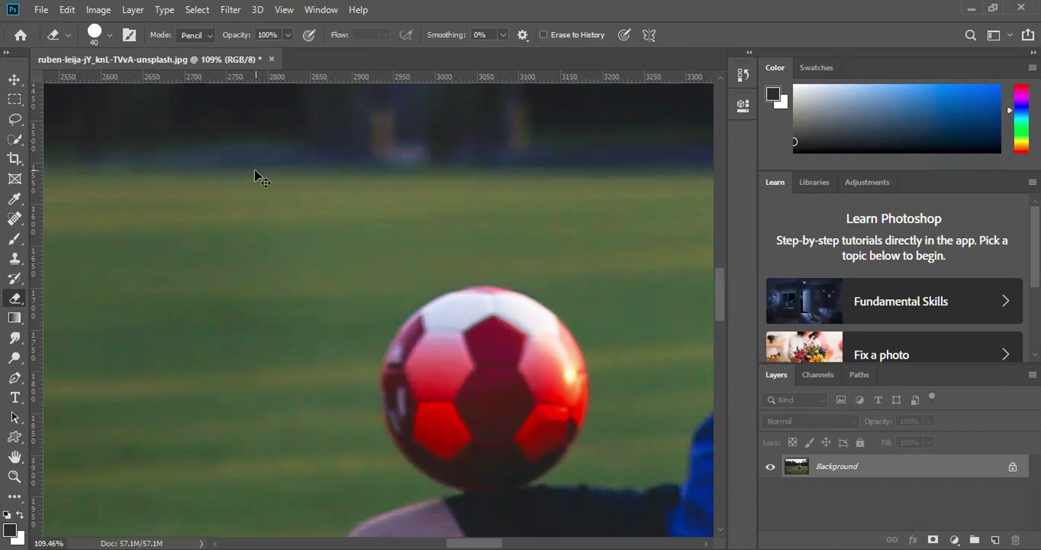
key(ctrl+z)
key(ctrl+alt+z)
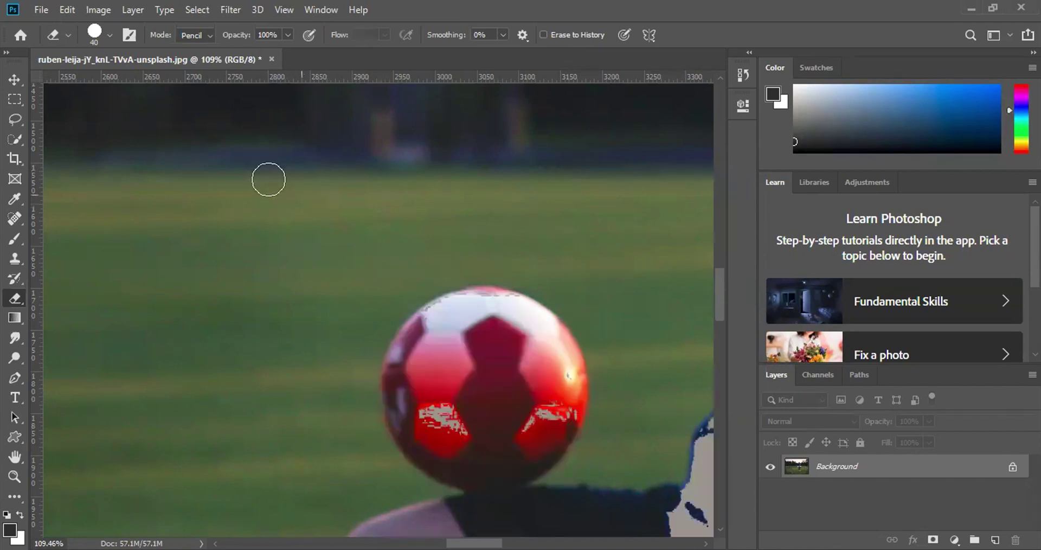
key(ctrl+z)
key(ctrl+shift+z)
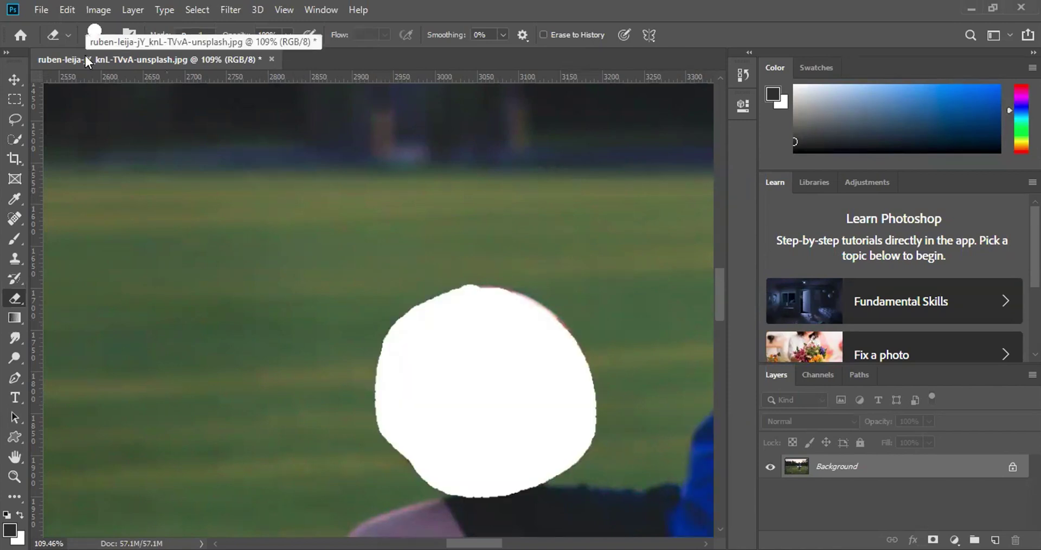
Revert the photo to its saved state with F12 and fit it on screen.
click(43, 12)
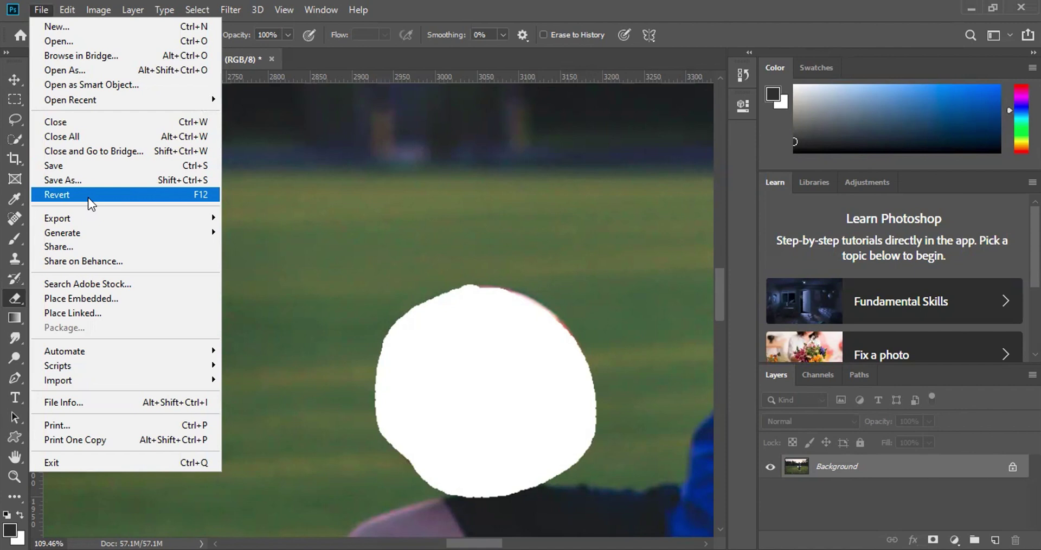
key(Escape)
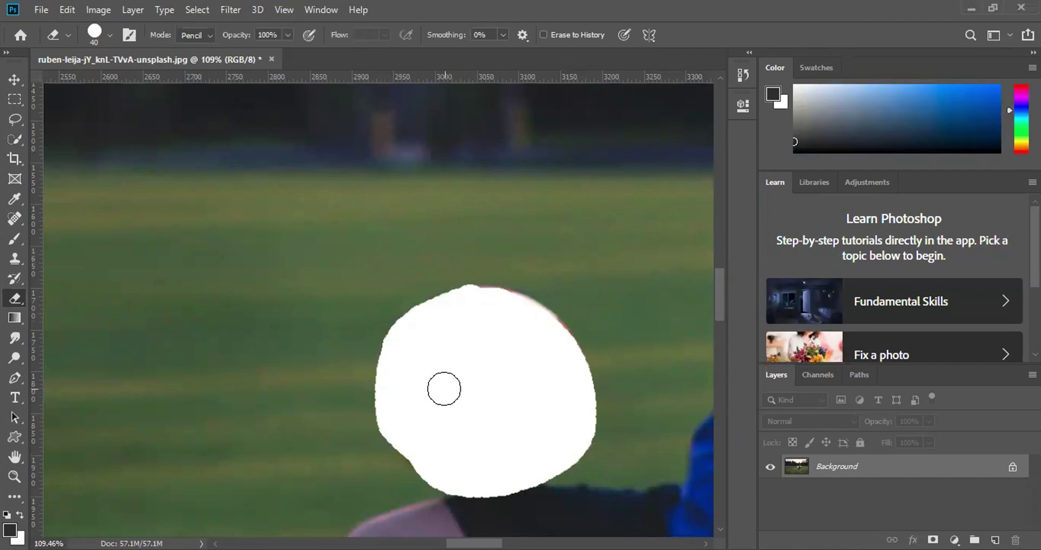
key(F12)
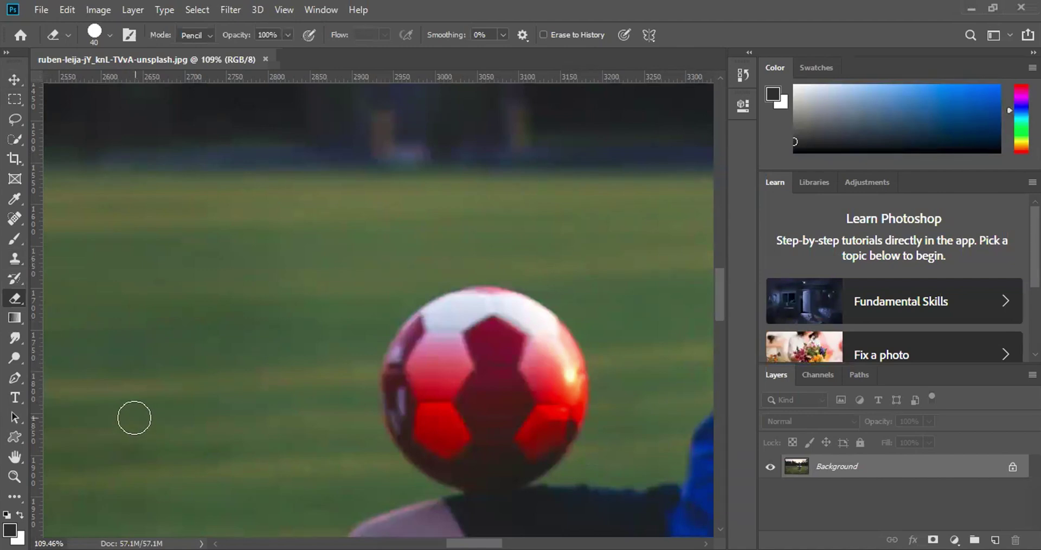
key(ctrl+0)
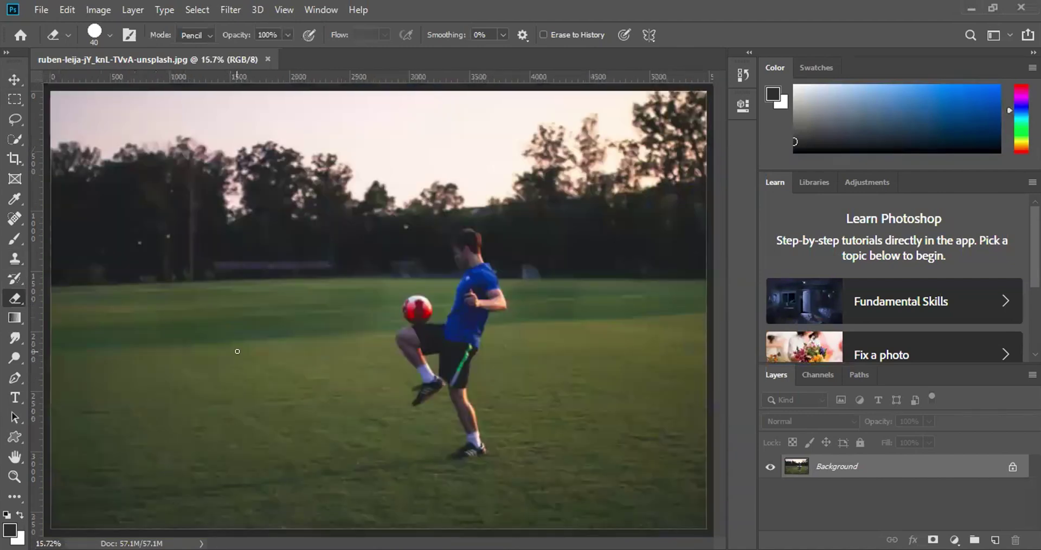
Zoom in close on the grass, then pan with the Spacebar Hand tool to the red ball.
key(z)
drag(251, 325, 374, 430)
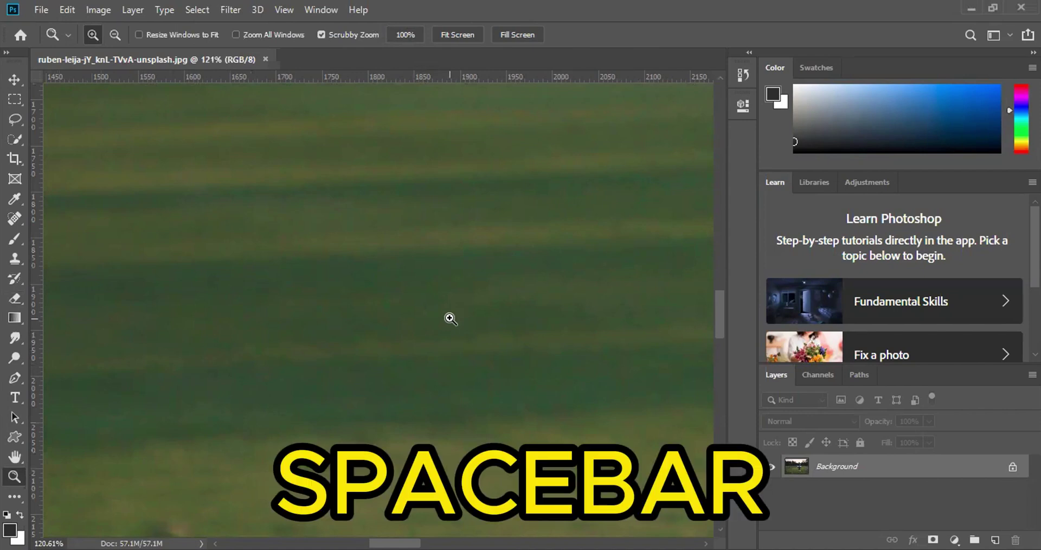
key(space)
drag(564, 304, 340, 355)
mouse_move(541, 295)
mouse_down()
mouse_move(412, 349)
mouse_move(353, 352)
mouse_up()
mouse_move(546, 311)
mouse_down()
mouse_move(302, 406)
mouse_move(204, 225)
mouse_up()
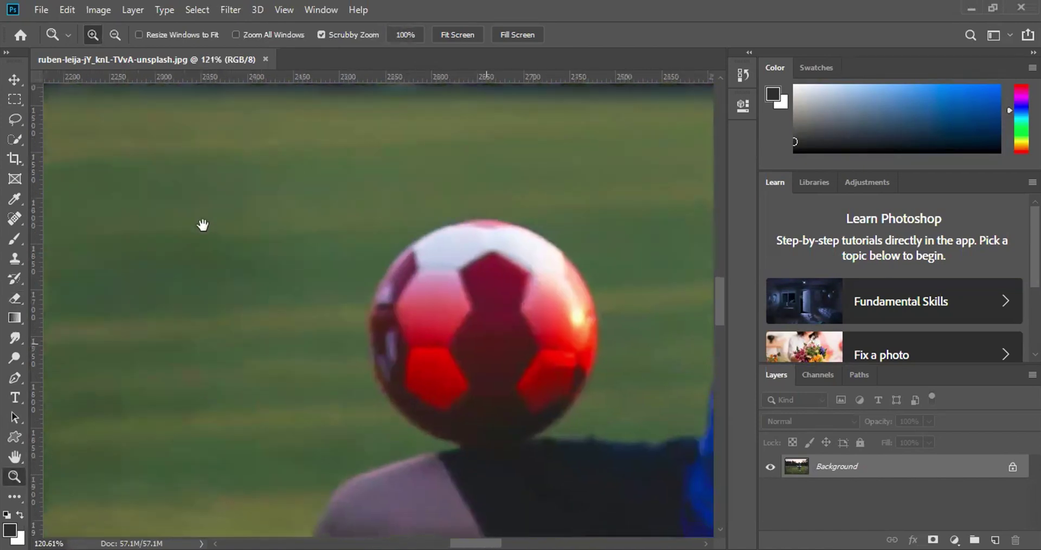
mouse_move(472, 328)
mouse_down()
mouse_move(314, 312)
mouse_move(336, 296)
mouse_up()
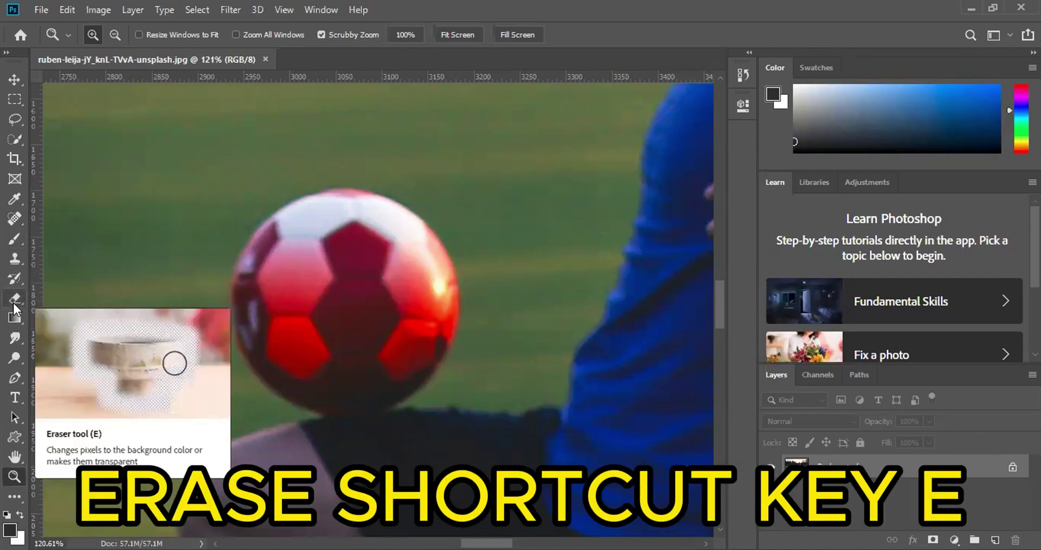
Erase over the top and right of the red ball, then fit the photo to the window.
key(e)
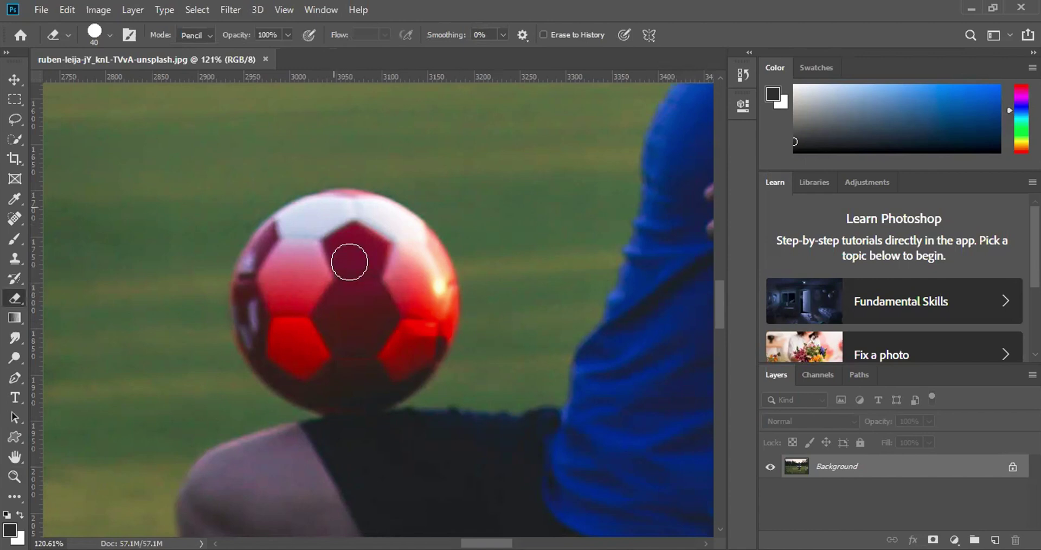
mouse_move(328, 205)
mouse_down()
mouse_move(352, 203)
mouse_move(399, 228)
mouse_move(436, 277)
mouse_move(438, 334)
mouse_move(418, 365)
mouse_move(367, 388)
mouse_move(318, 388)
mouse_move(270, 364)
mouse_move(244, 330)
mouse_move(244, 249)
mouse_move(418, 278)
mouse_move(383, 352)
mouse_move(332, 360)
mouse_move(293, 342)
mouse_move(262, 288)
mouse_move(265, 251)
mouse_move(379, 249)
mouse_move(363, 335)
mouse_move(318, 323)
mouse_move(297, 265)
mouse_move(346, 256)
mouse_move(360, 306)
mouse_move(321, 288)
mouse_move(340, 281)
mouse_up()
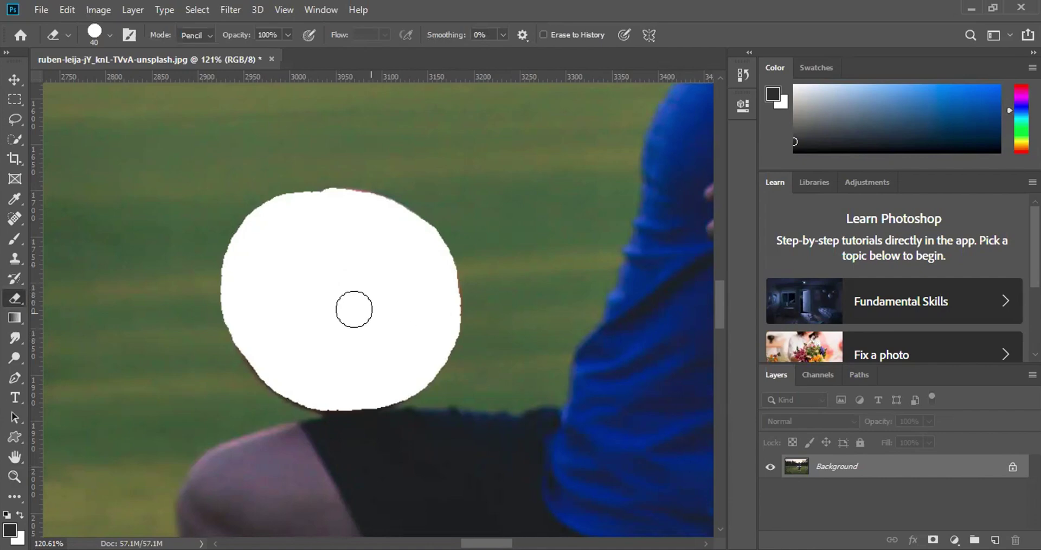
key(ctrl+0)
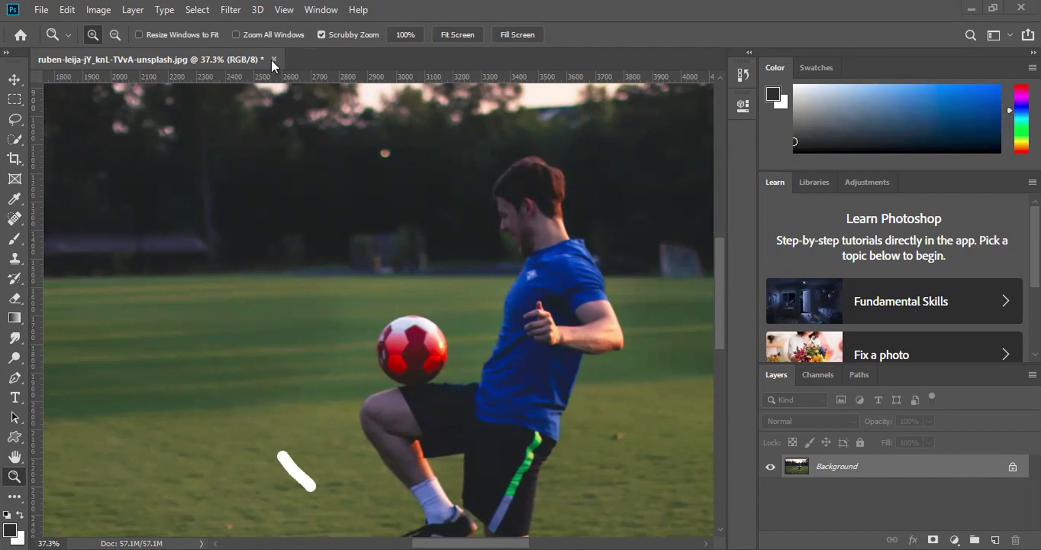
Close the football photo without saving and create a 380 x 760 px document.
key(ctrl+w)
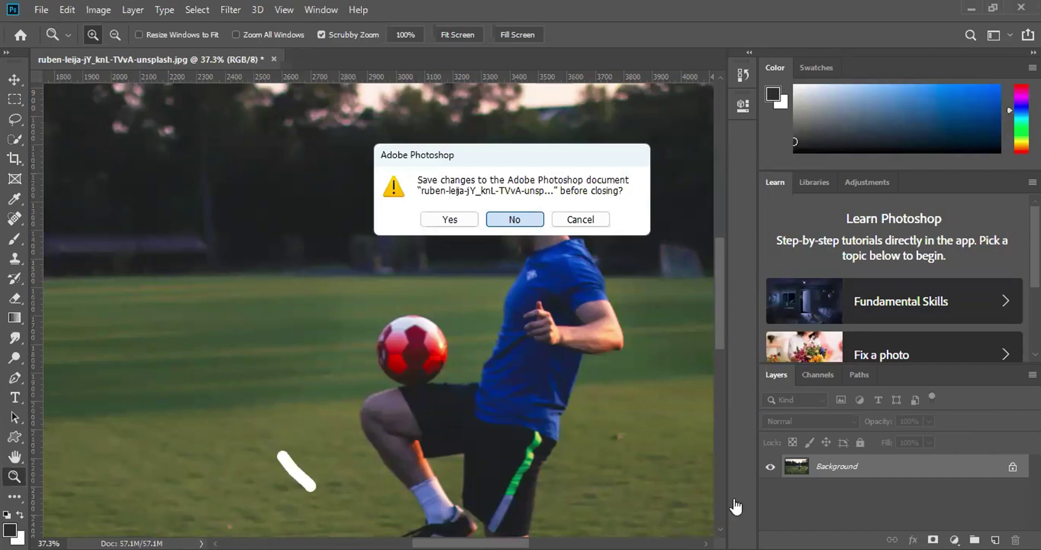
key(Return)
key(ctrl+n)
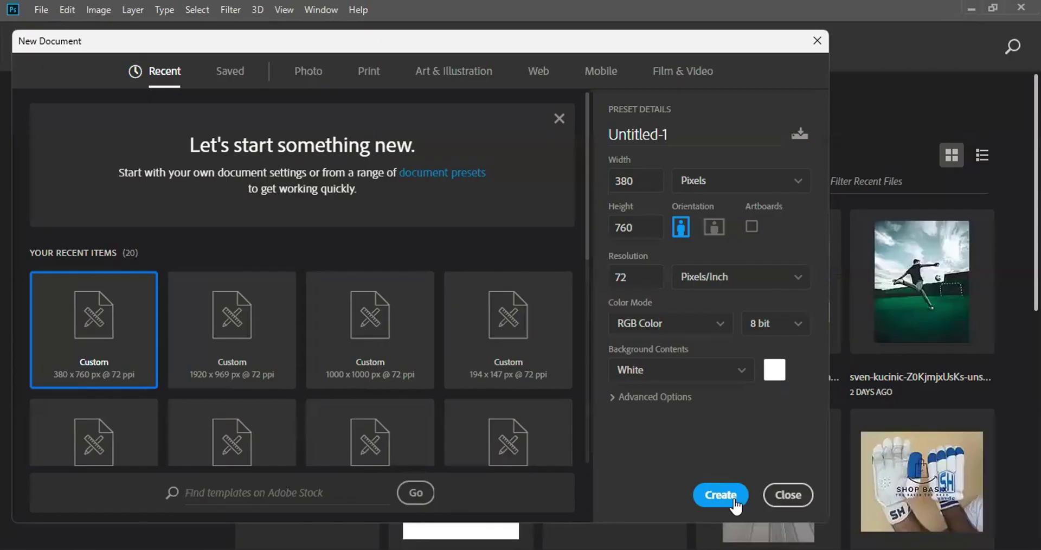
click(734, 500)
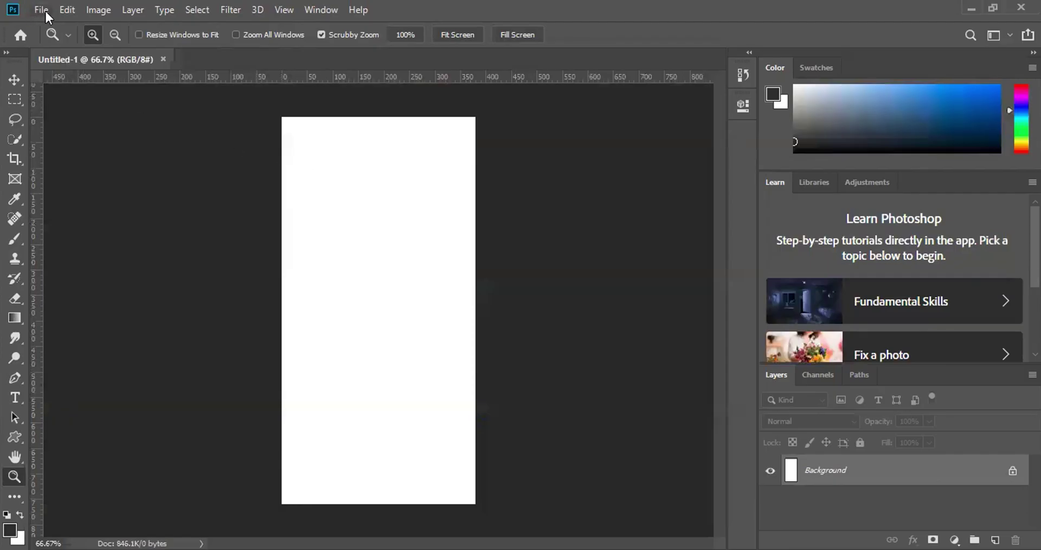
Close Untitled-1 via File > Close and bring up New Document settings again.
click(45, 11)
click(300, 51)
click(221, 61)
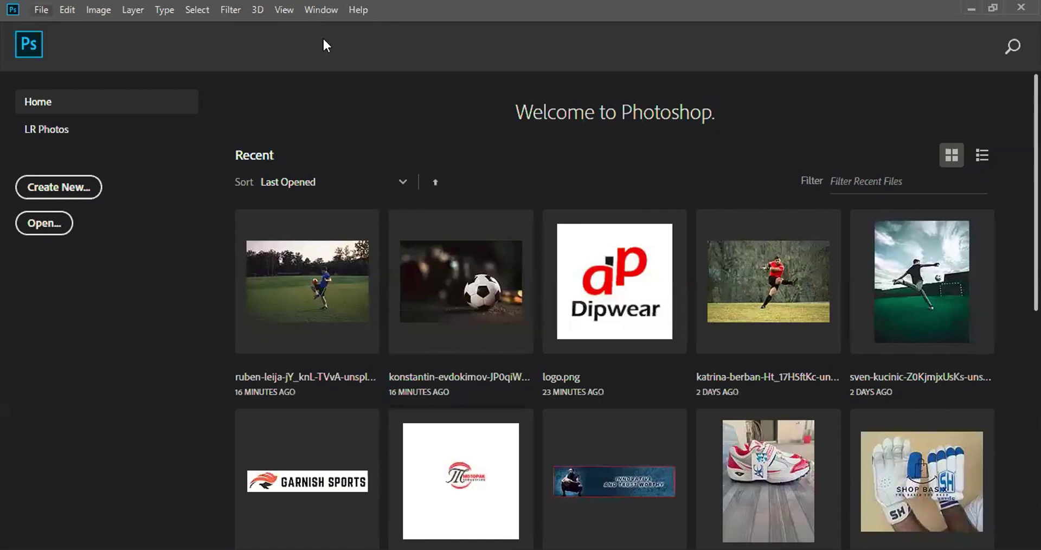
key(ctrl+n)
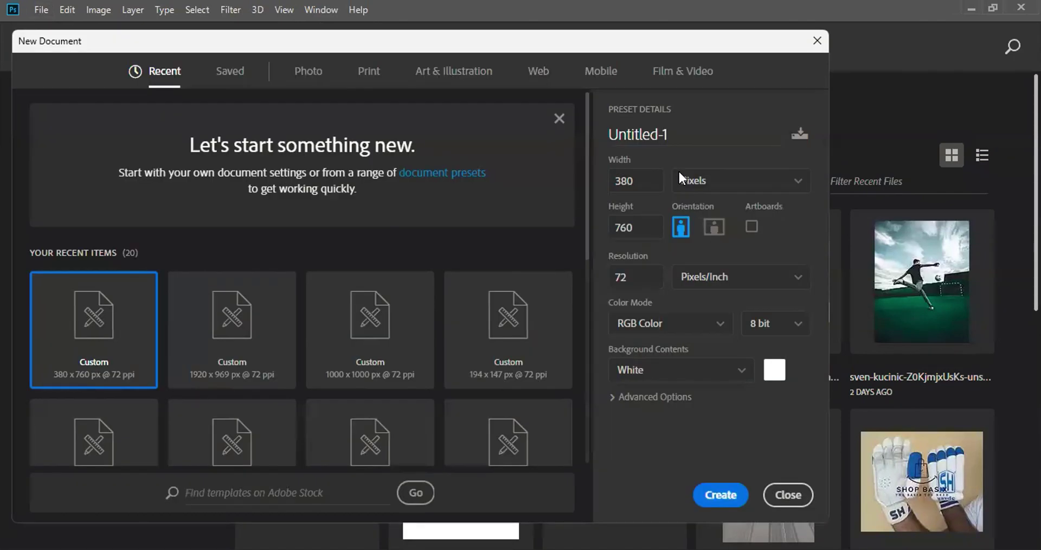
Create a 1366 x 768 Web Most Common document, discard the artboard version, and recreate it without artboards.
click(538, 73)
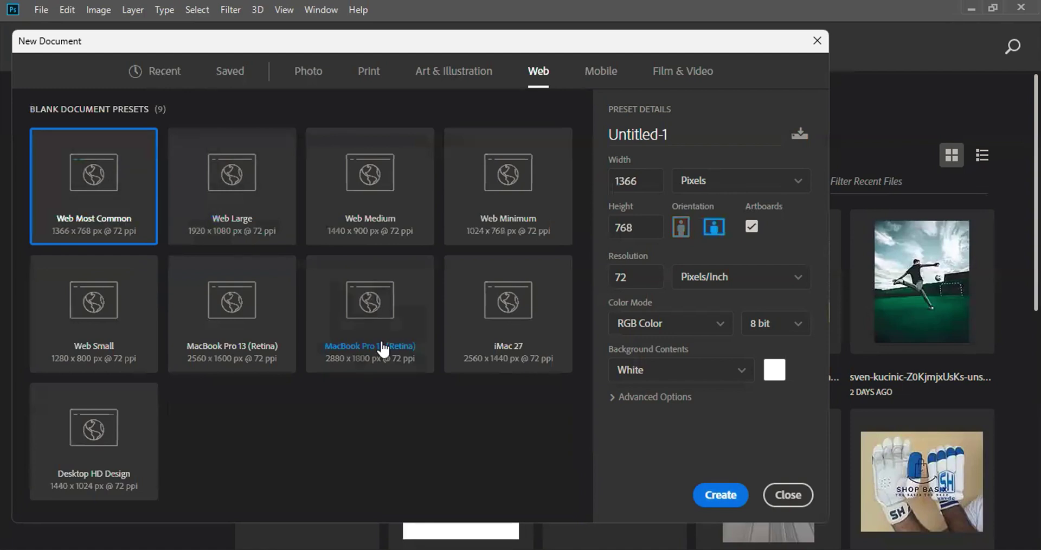
click(710, 496)
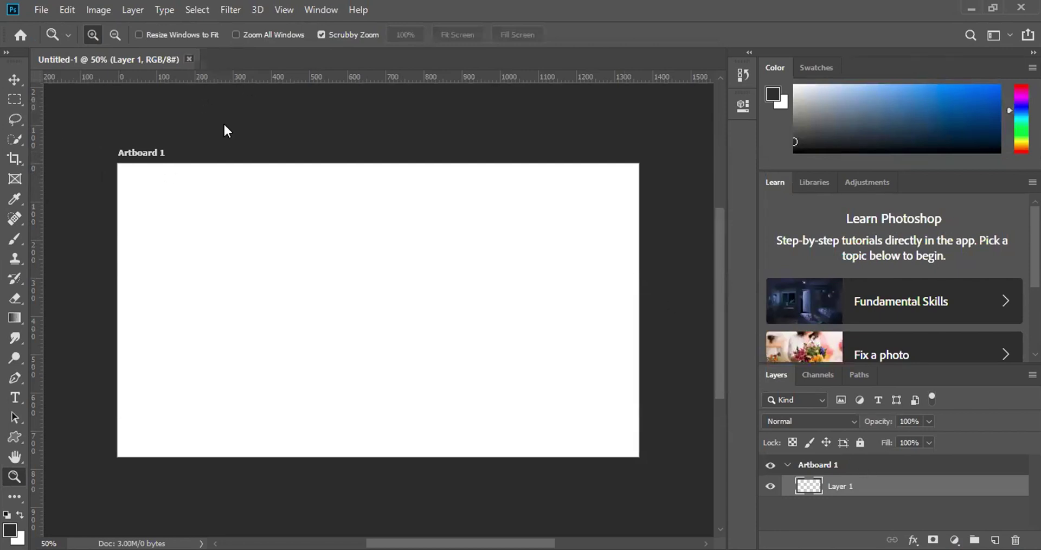
key(ctrl+w)
click(52, 191)
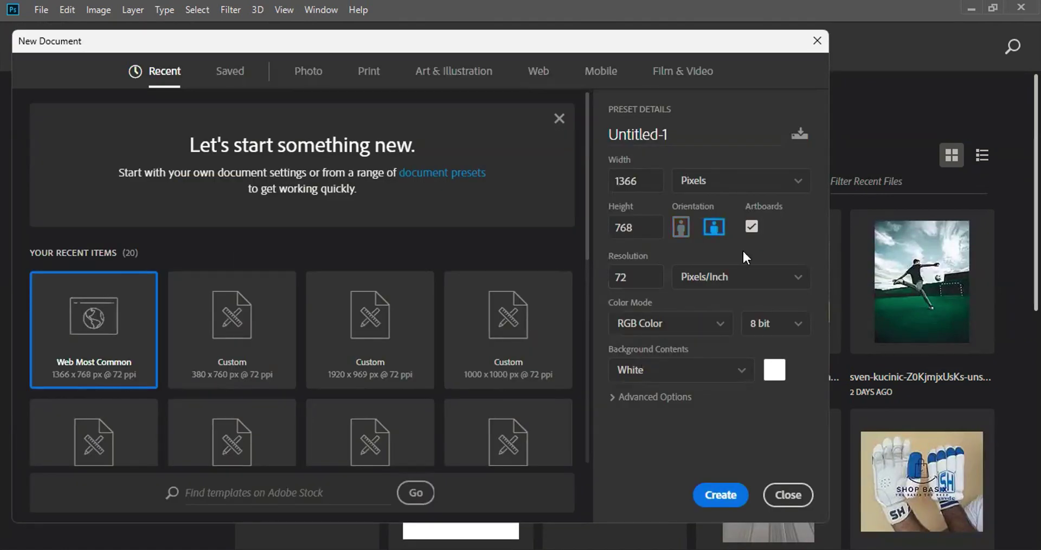
click(751, 226)
click(716, 500)
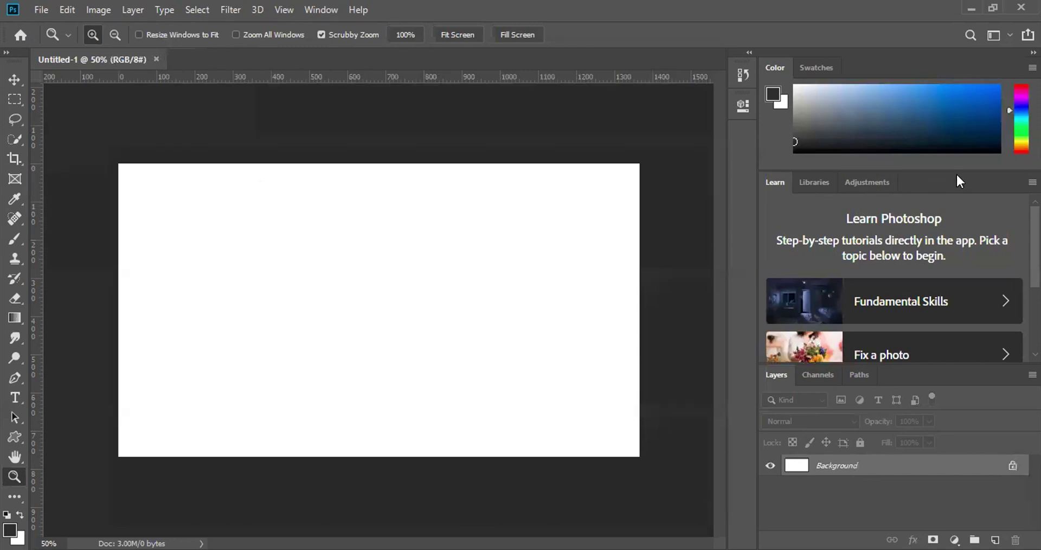
Collapse the Color and Learn panels and expand the Layers panel to show the Background layer.
double_click(778, 64)
double_click(818, 67)
click(818, 66)
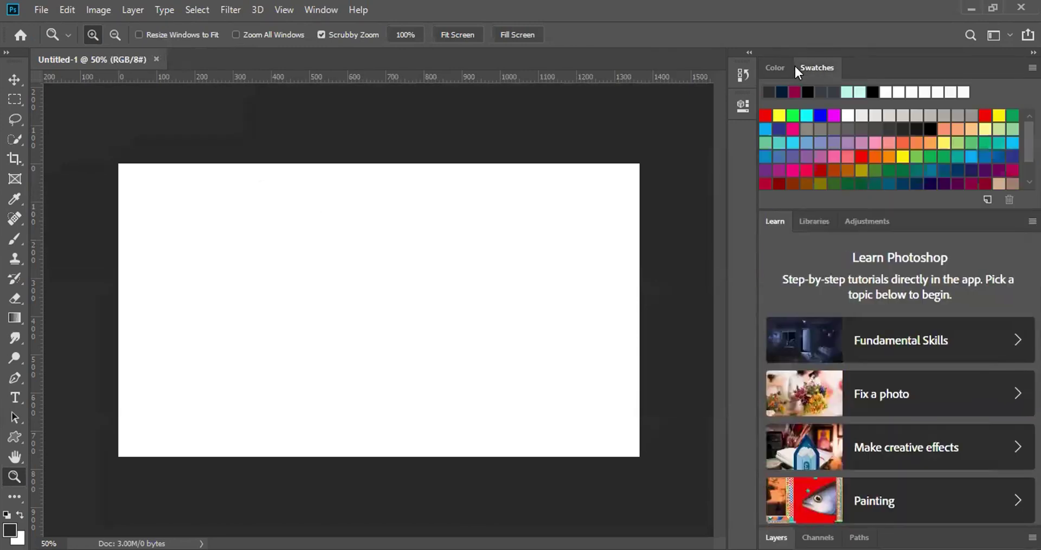
double_click(779, 66)
click(780, 66)
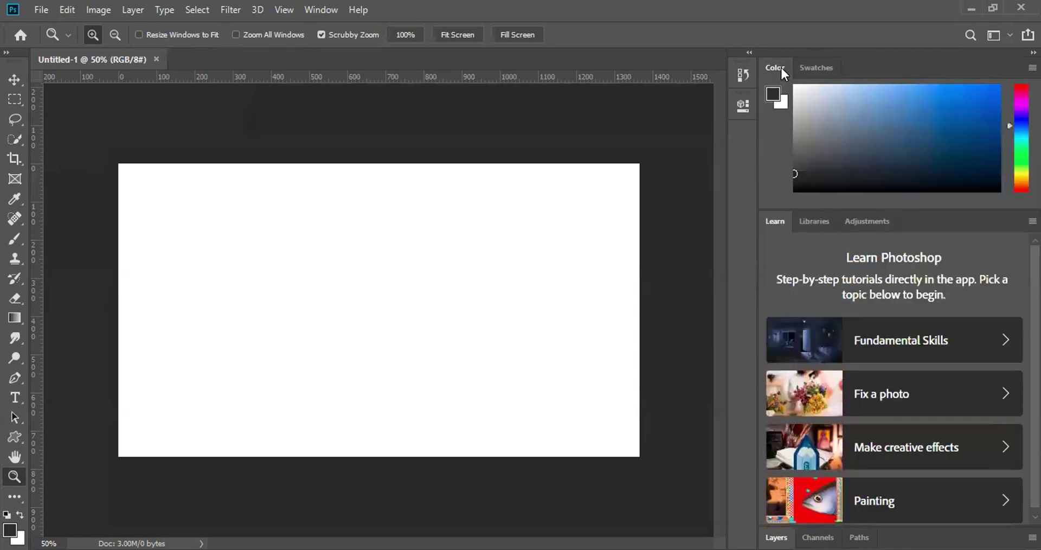
double_click(784, 70)
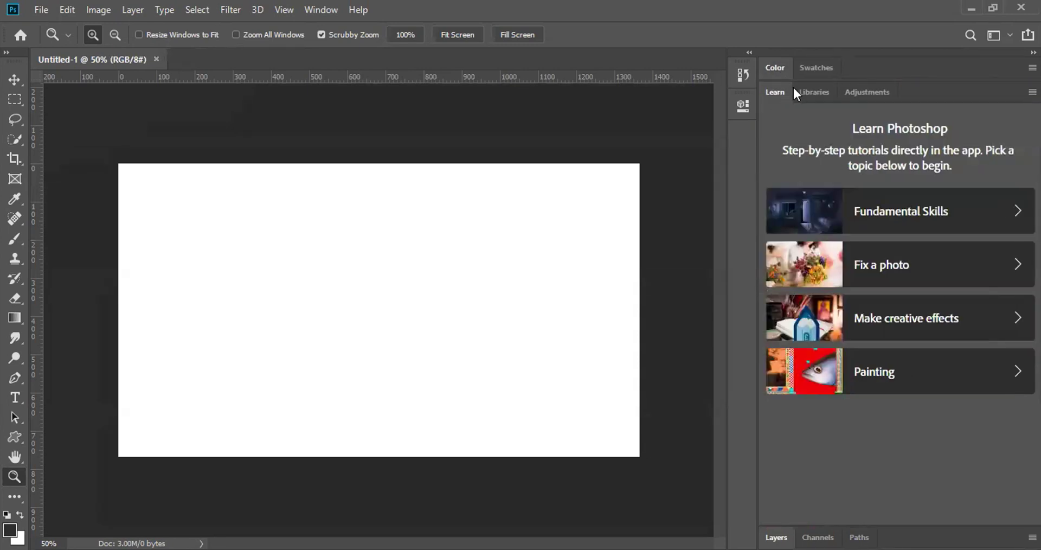
double_click(780, 92)
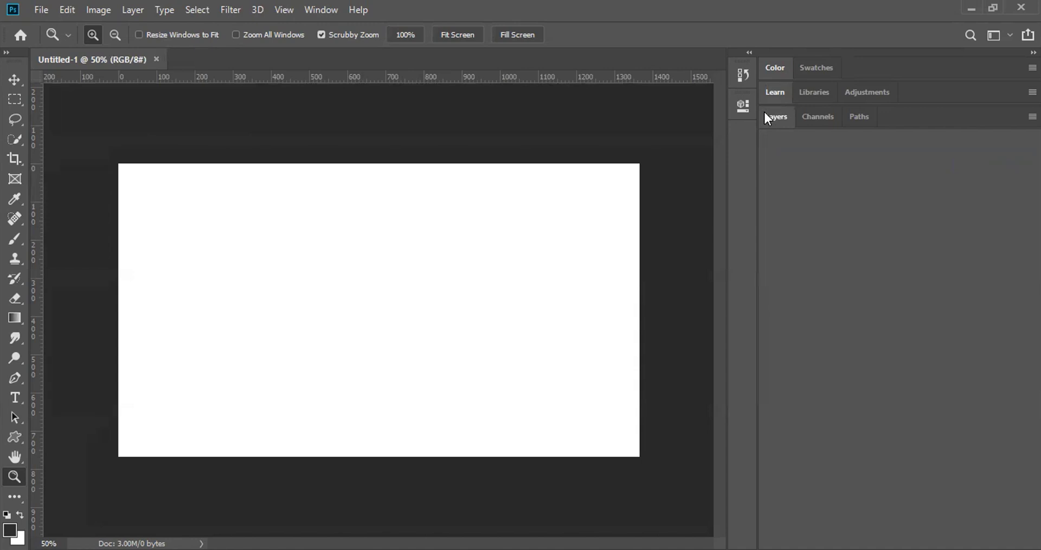
click(782, 115)
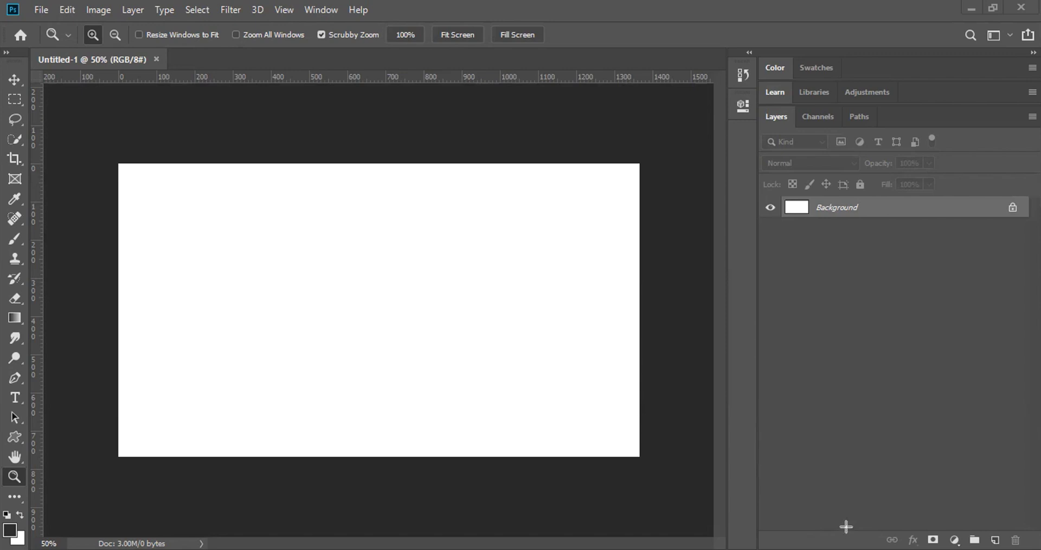
Add an empty Layer 1 above Background and bring up the New Layer dialog for Layer 2.
drag(846, 526, 1035, 548)
click(994, 534)
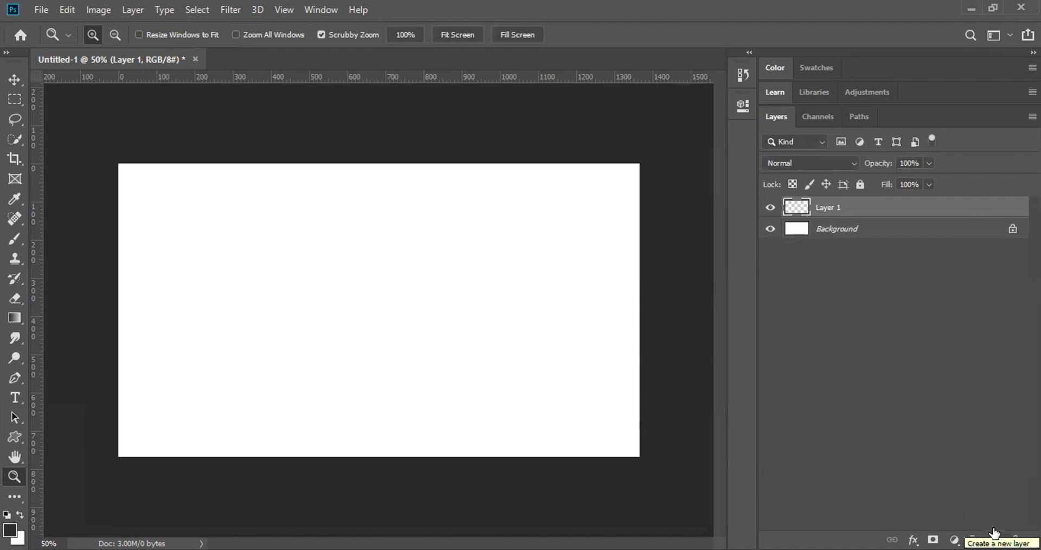
click(121, 12)
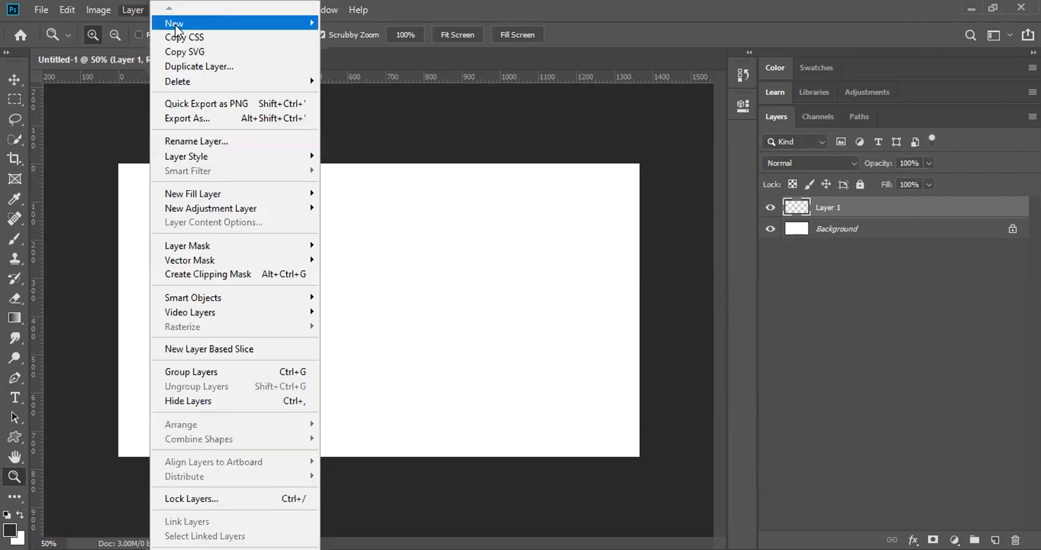
mouse_move(174, 23)
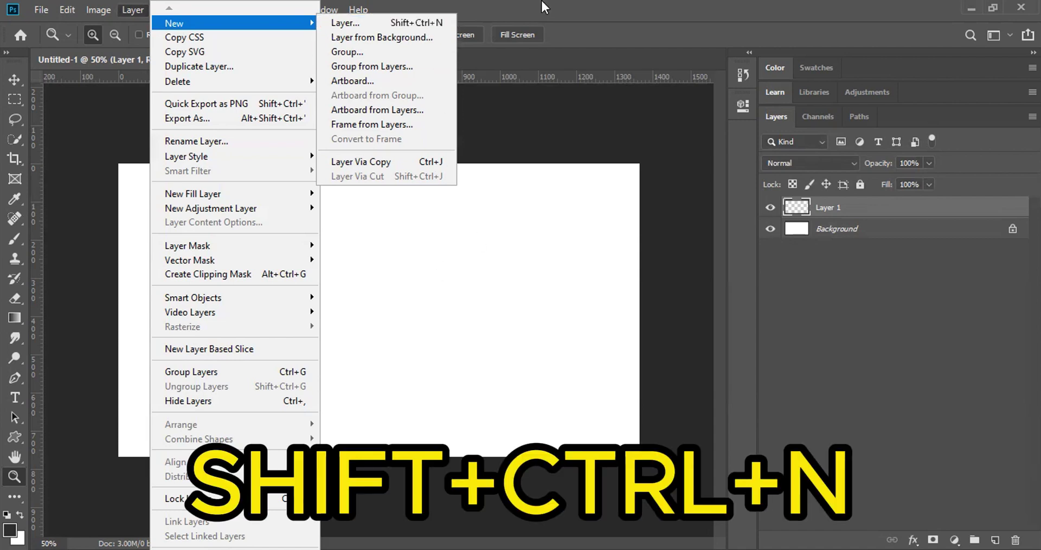
key(Escape)
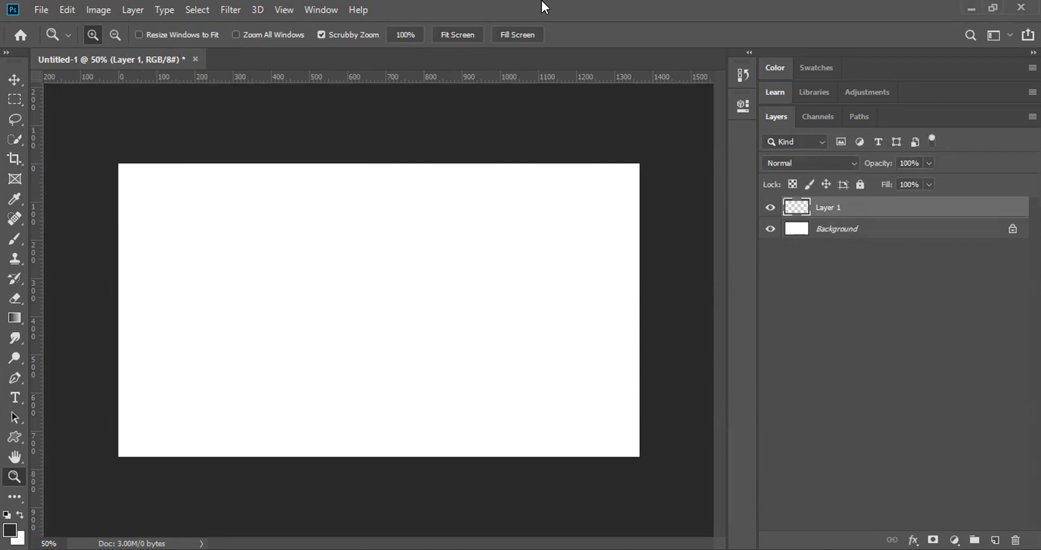
key(shift+ctrl+n)
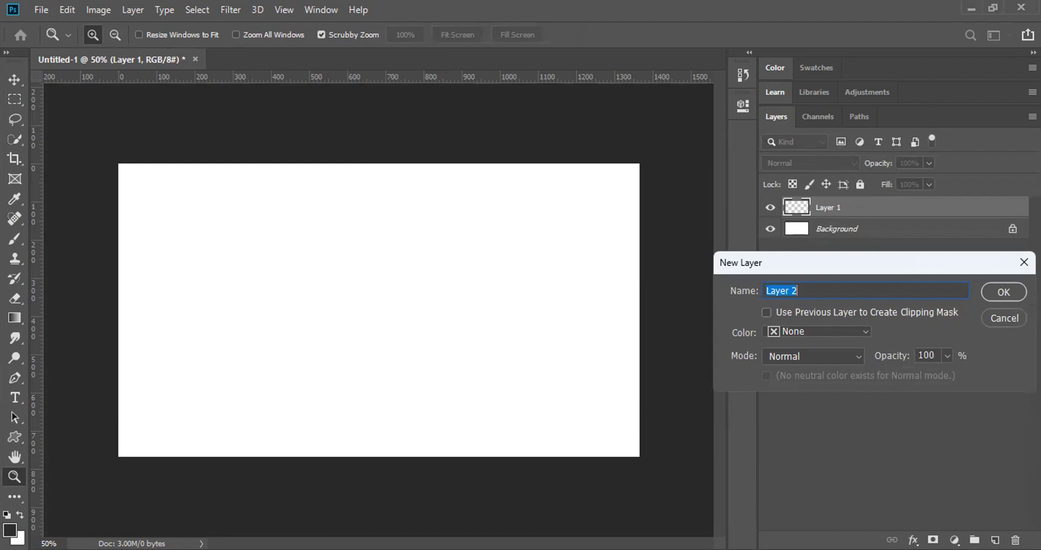
Create Layer 2, toggle it with undo/redo, then delete it with the trash icon, confirming Yes.
click(999, 291)
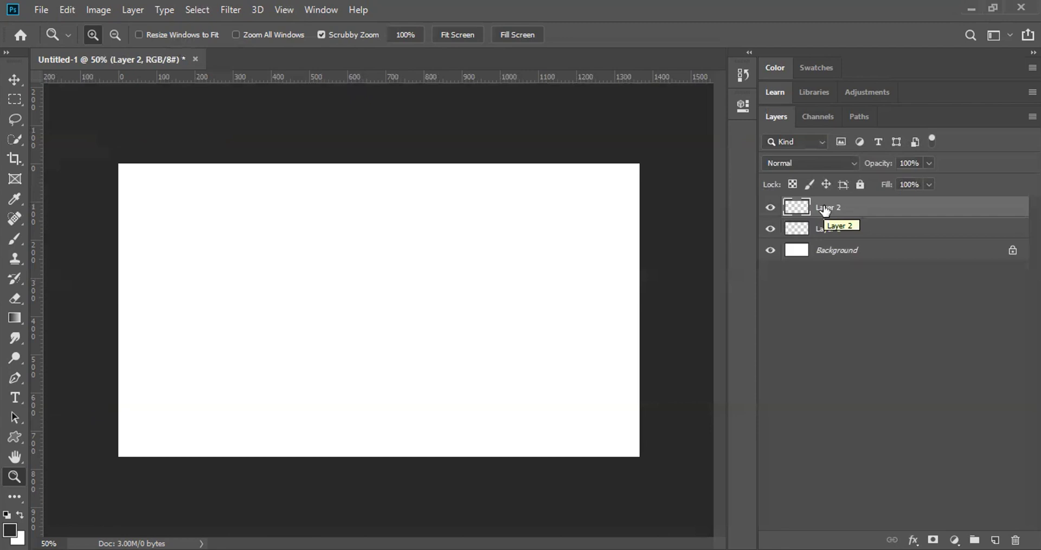
key(ctrl+e)
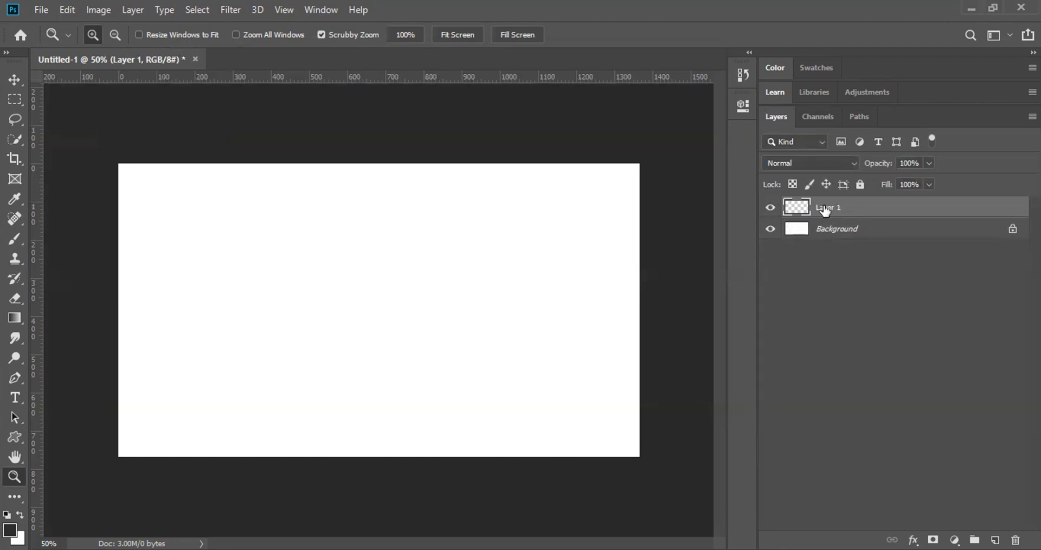
key(ctrl+z)
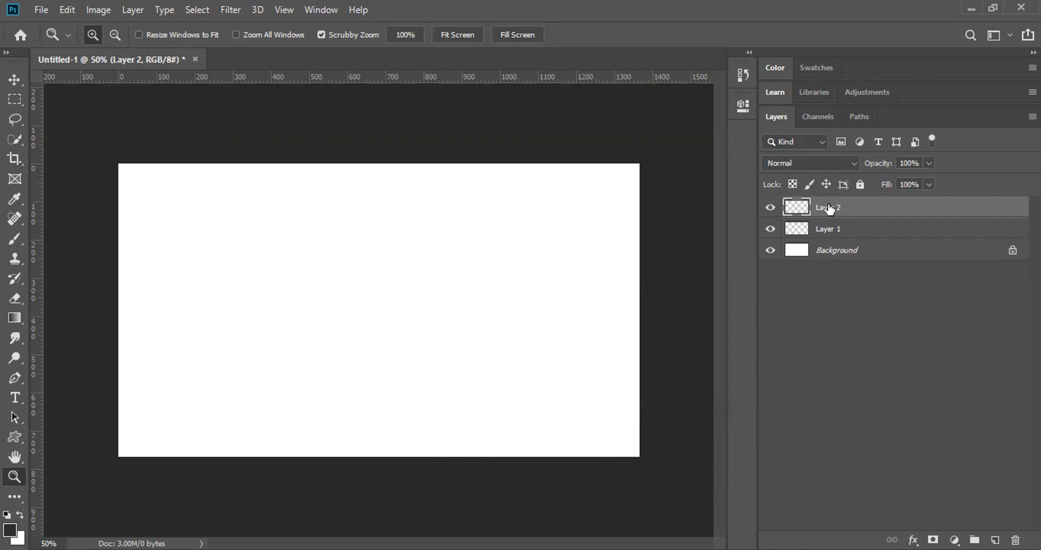
mouse_move(829, 209)
mouse_down()
mouse_move(836, 277)
mouse_move(1000, 530)
mouse_move(1014, 534)
mouse_up()
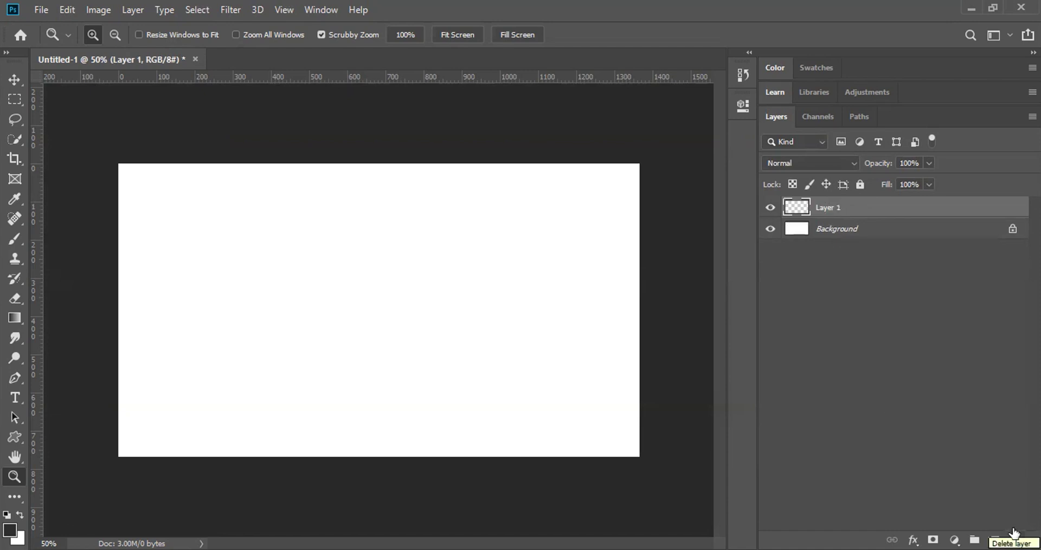
key(ctrl+shift+alt+n)
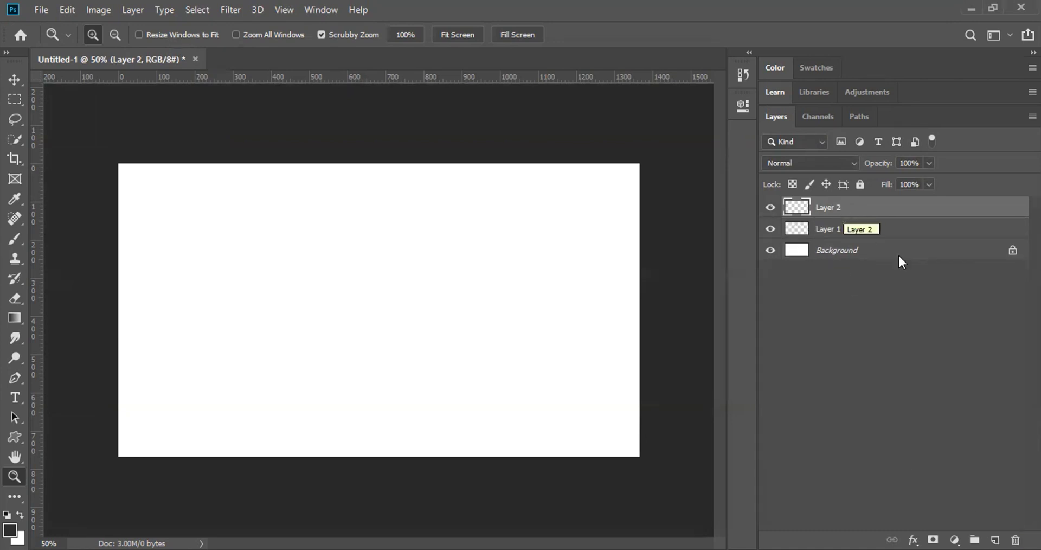
click(1014, 531)
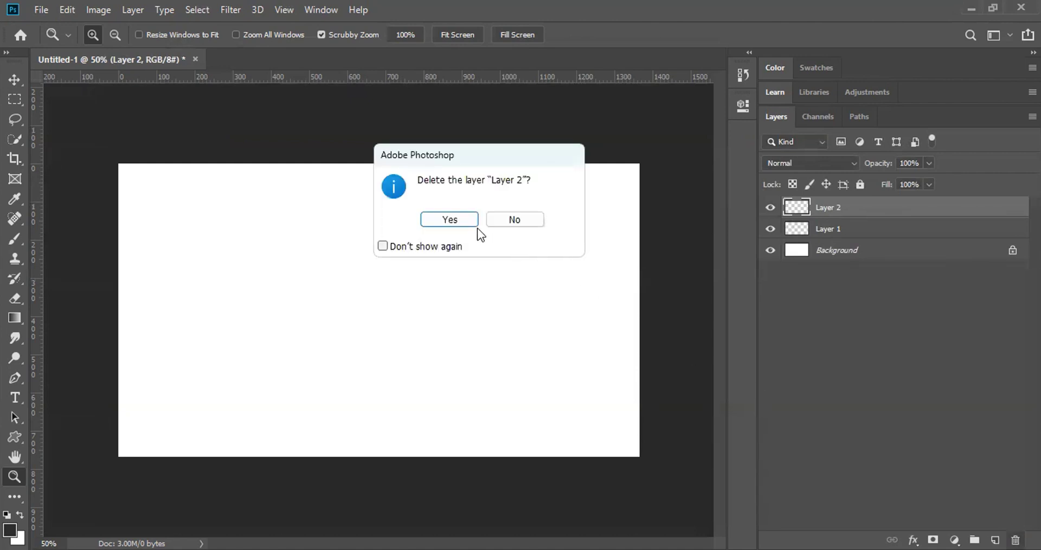
click(460, 219)
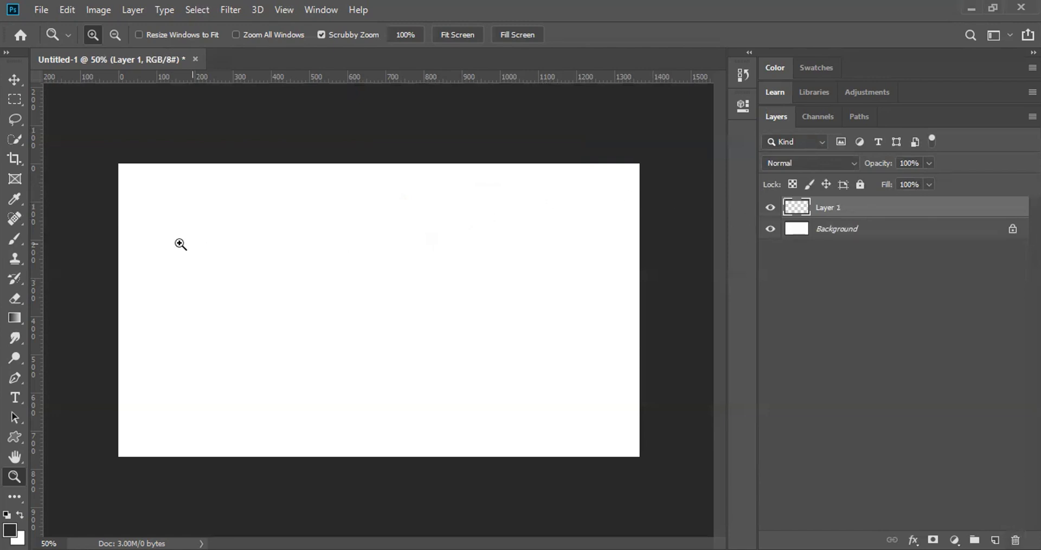
Marquee a rectangle in the upper-left of Layer 1 and fill it with the dark foreground colour.
click(9, 103)
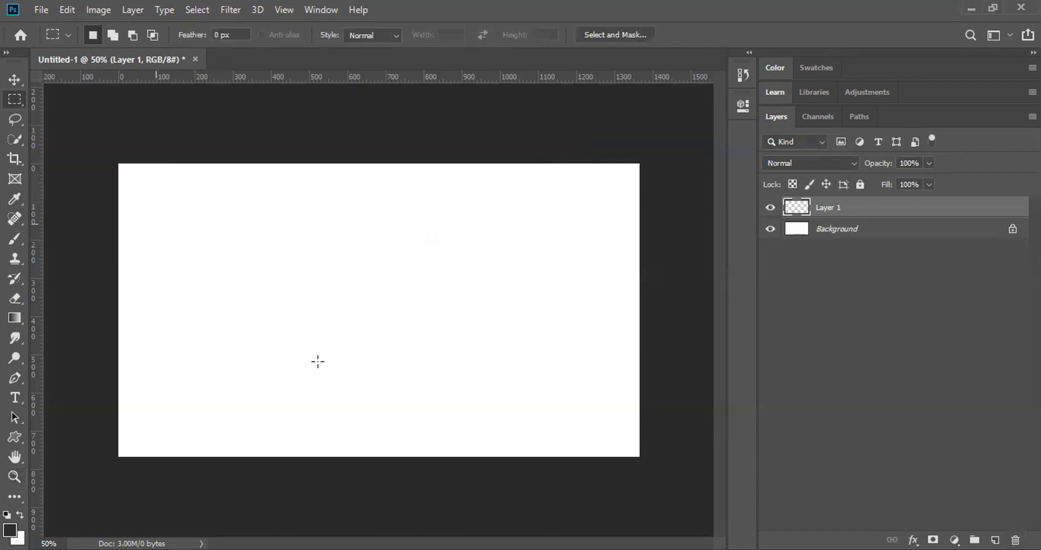
drag(323, 363, 156, 224)
key(ctrl+d)
mouse_move(406, 383)
mouse_down()
mouse_move(163, 225)
mouse_move(381, 380)
mouse_up()
key(ctrl+d)
key(alt)
key(alt+BackSpace)
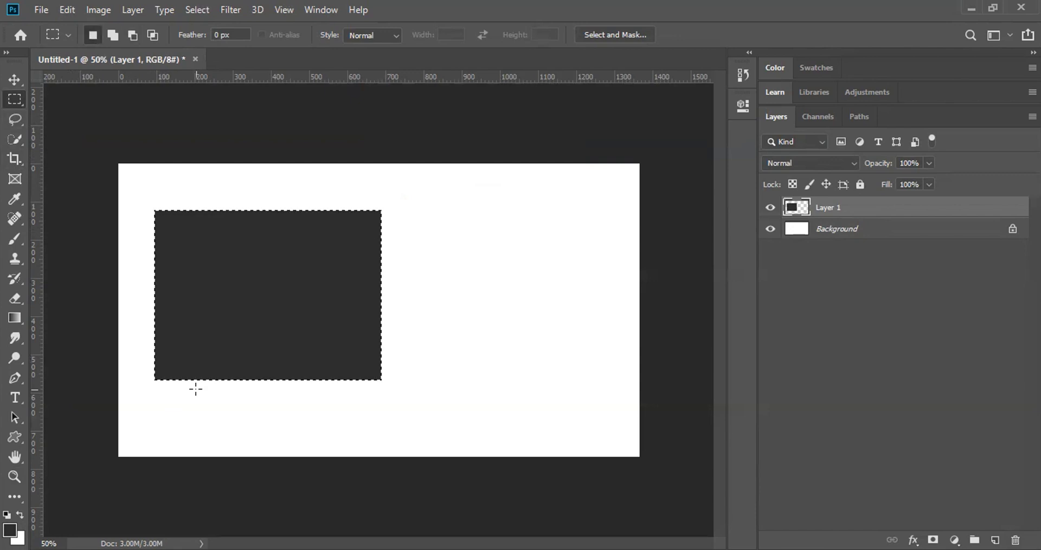
key(ctrl+d)
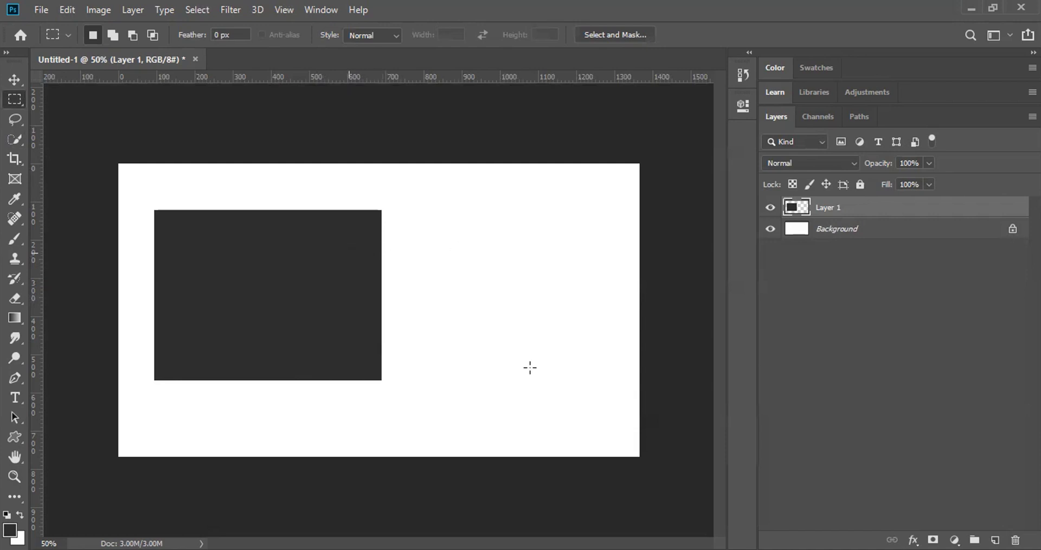
drag(556, 414, 348, 253)
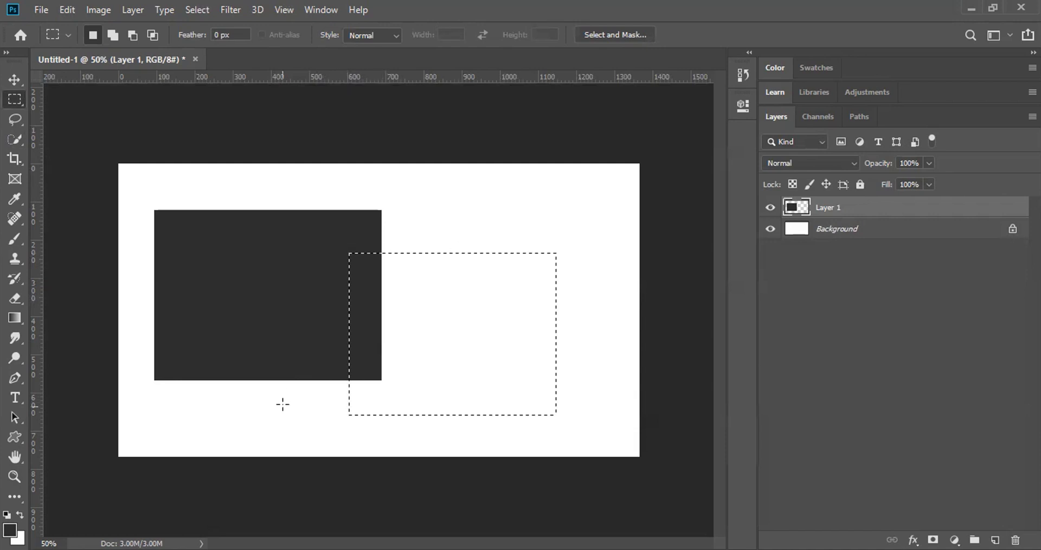
click(11, 529)
text(286fe1)
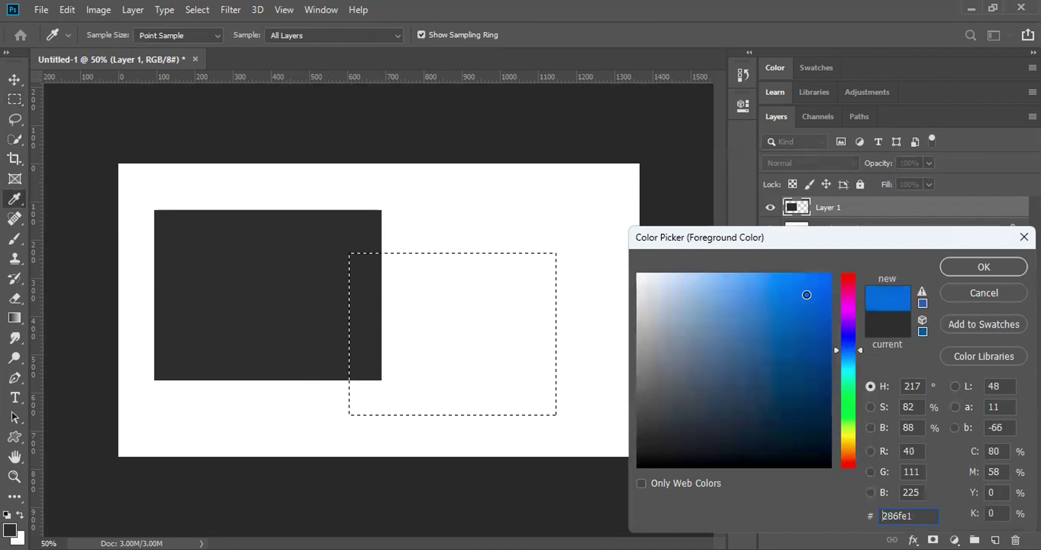
click(947, 262)
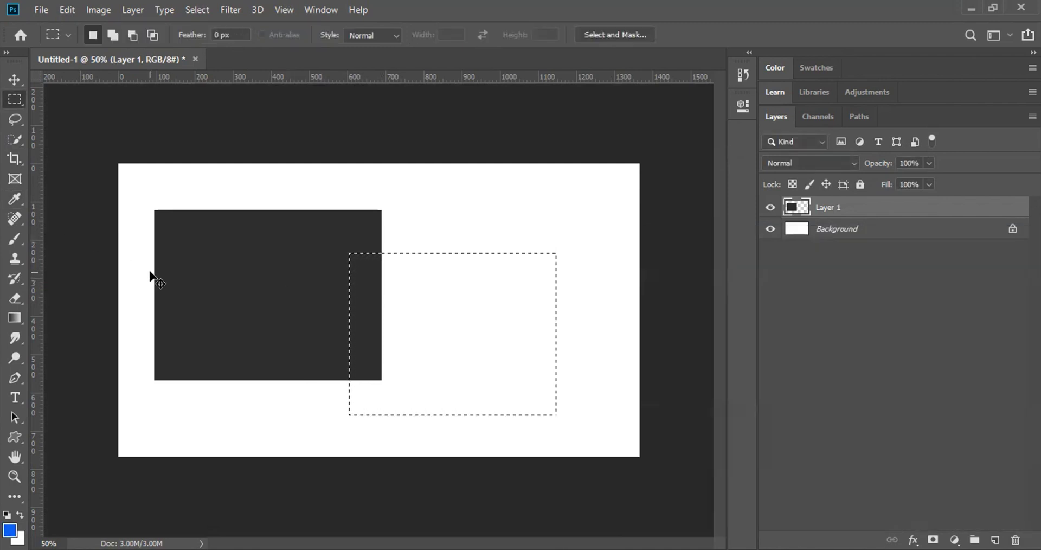
key(Delete)
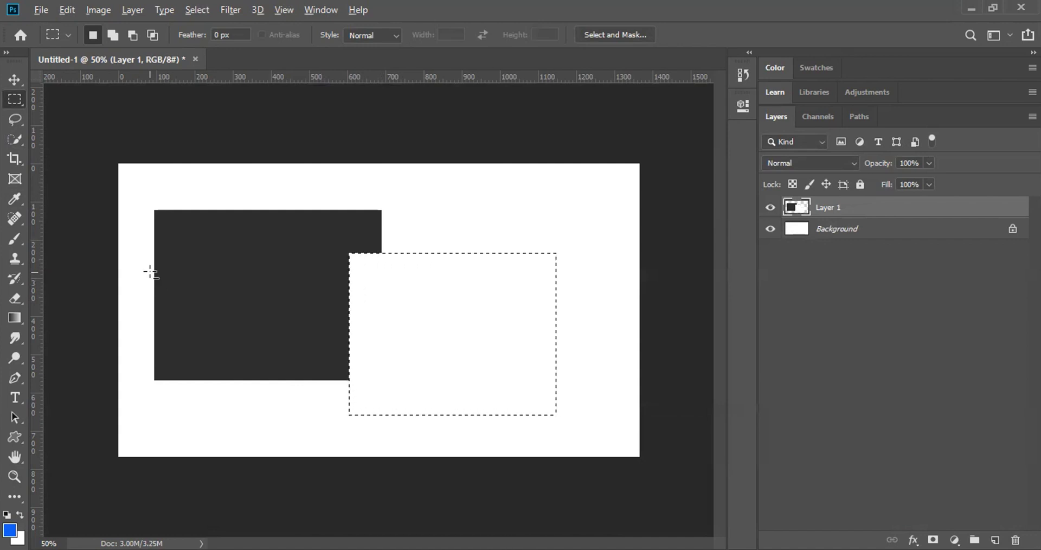
key(alt+BackSpace)
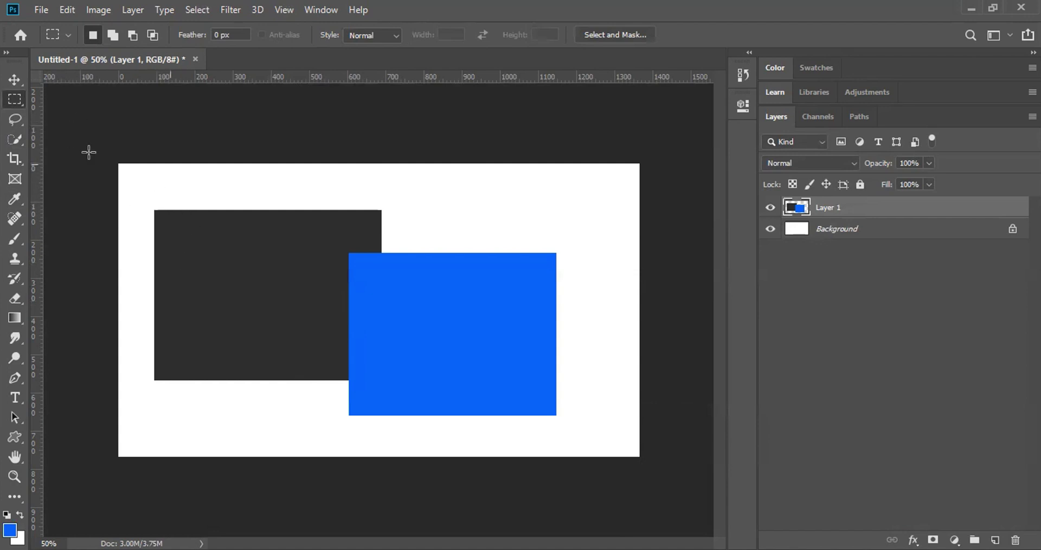
drag(170, 165, 192, 208)
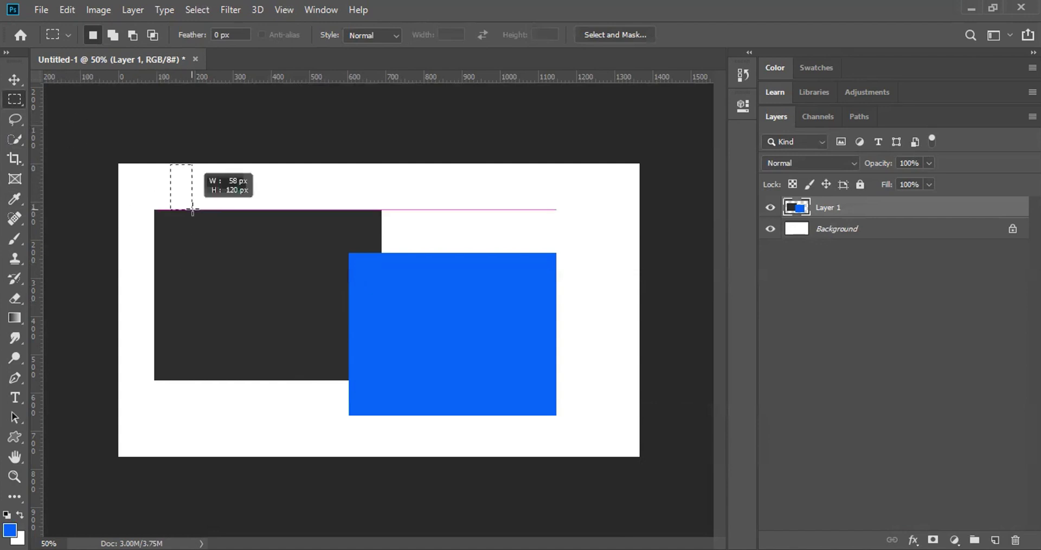
click(116, 233)
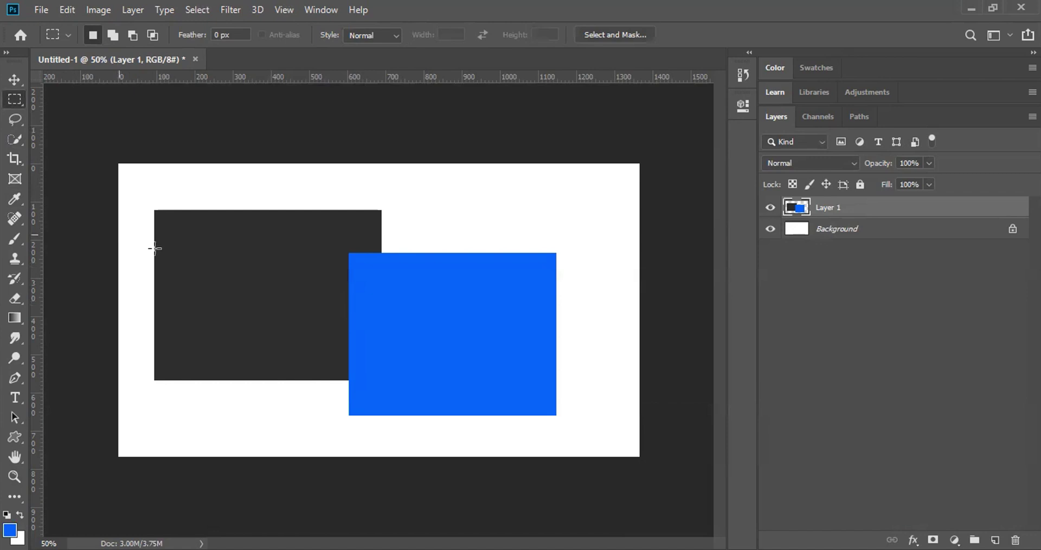
drag(154, 249, 136, 217)
click(137, 212)
Drag Layer 1's dark and blue rectangles with the Move tool slightly right and down.
click(14, 80)
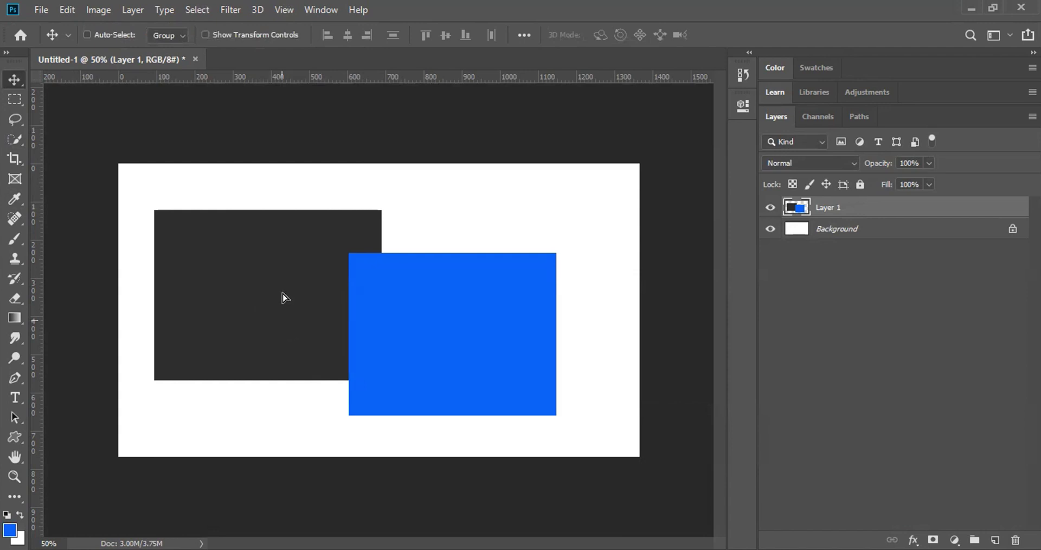
drag(282, 297, 283, 294)
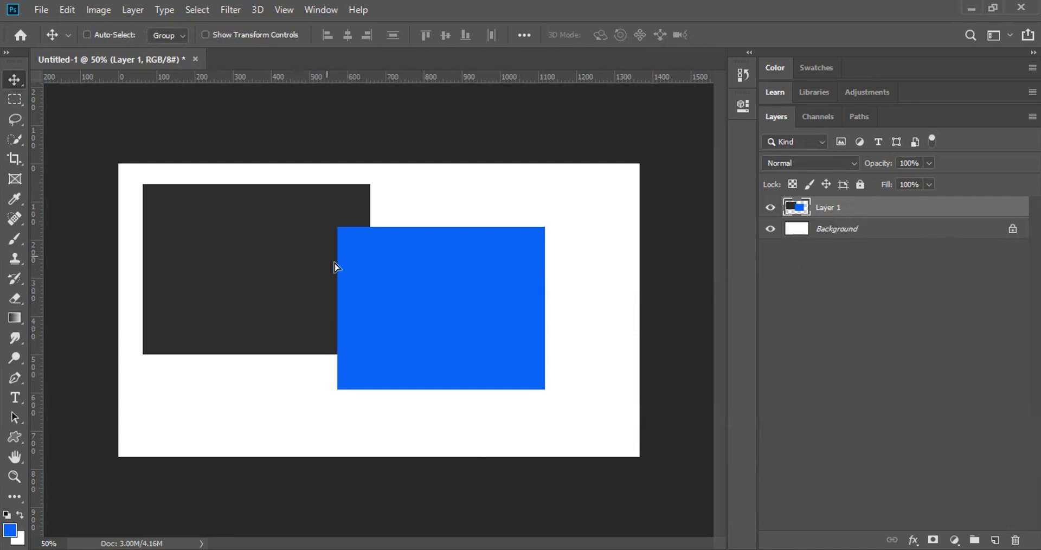
drag(336, 263, 354, 289)
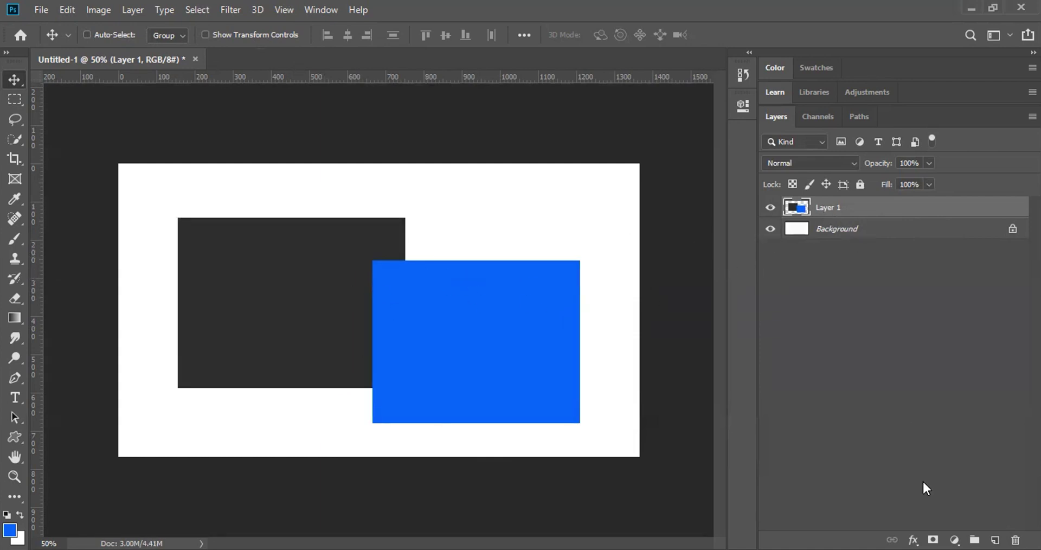
On new Layer 2, marquee the dark rectangle's area and fill it solid black.
click(995, 539)
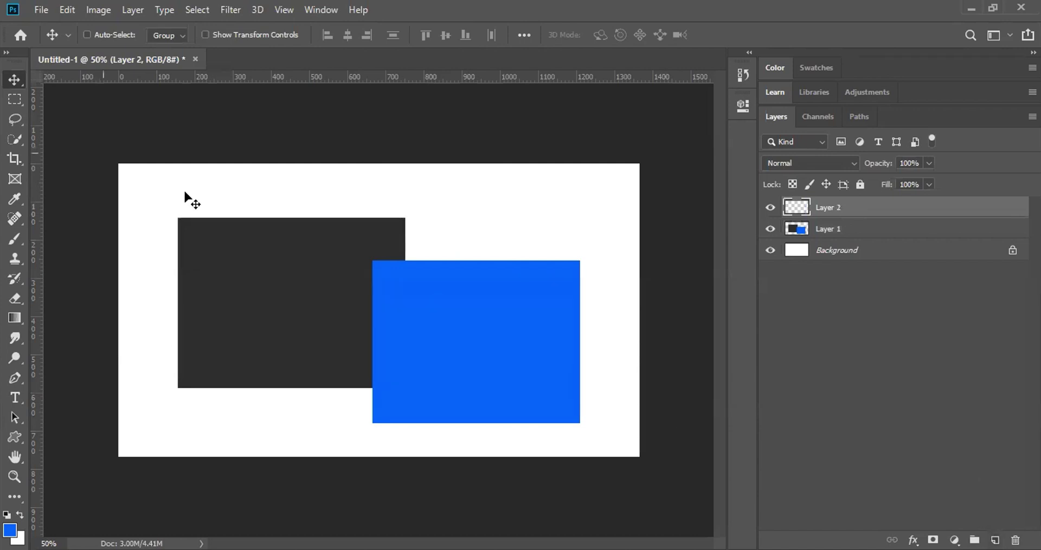
click(15, 102)
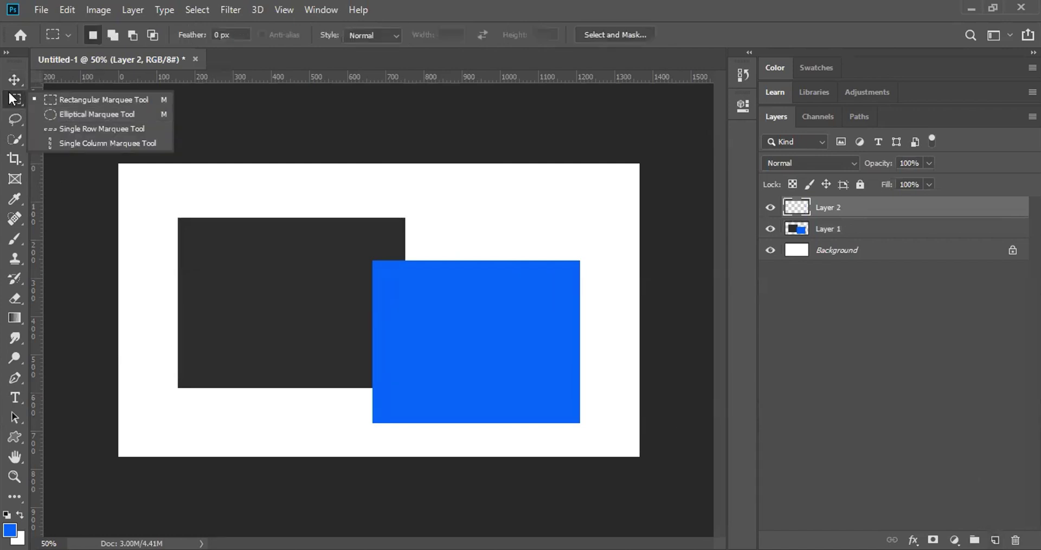
click(82, 98)
drag(175, 218, 405, 387)
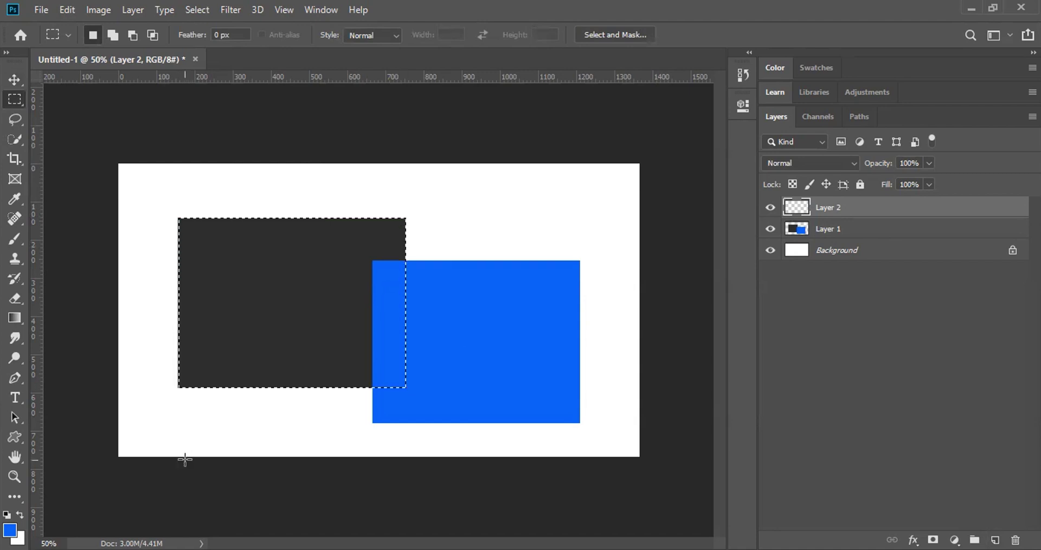
key(alt+BackSpace)
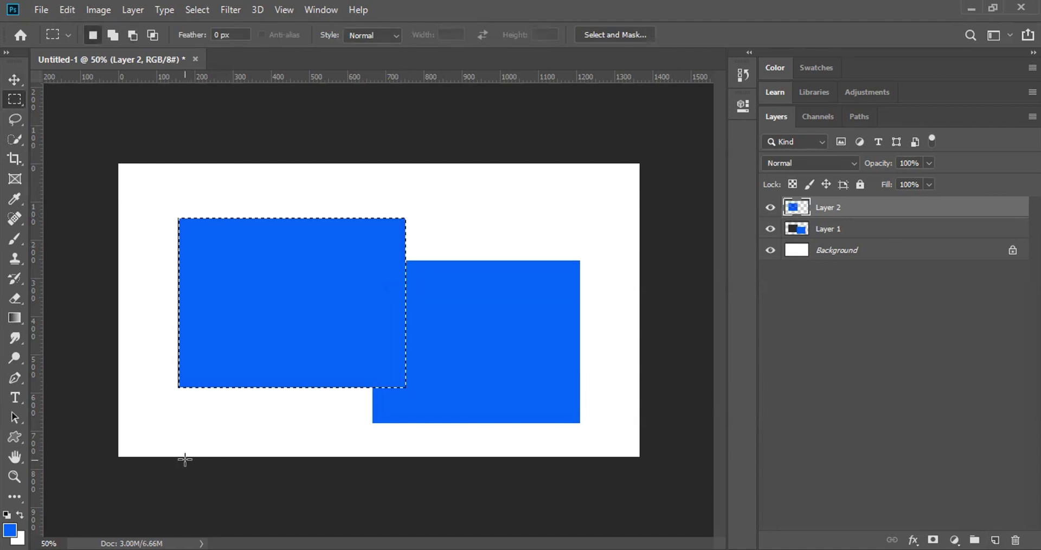
click(9, 530)
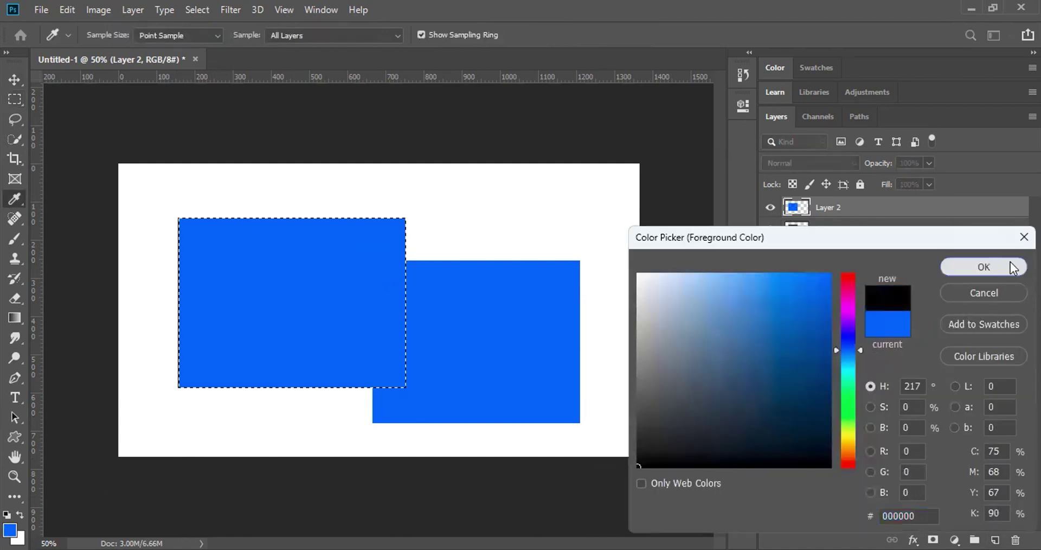
click(1007, 266)
key(alt+BackSpace)
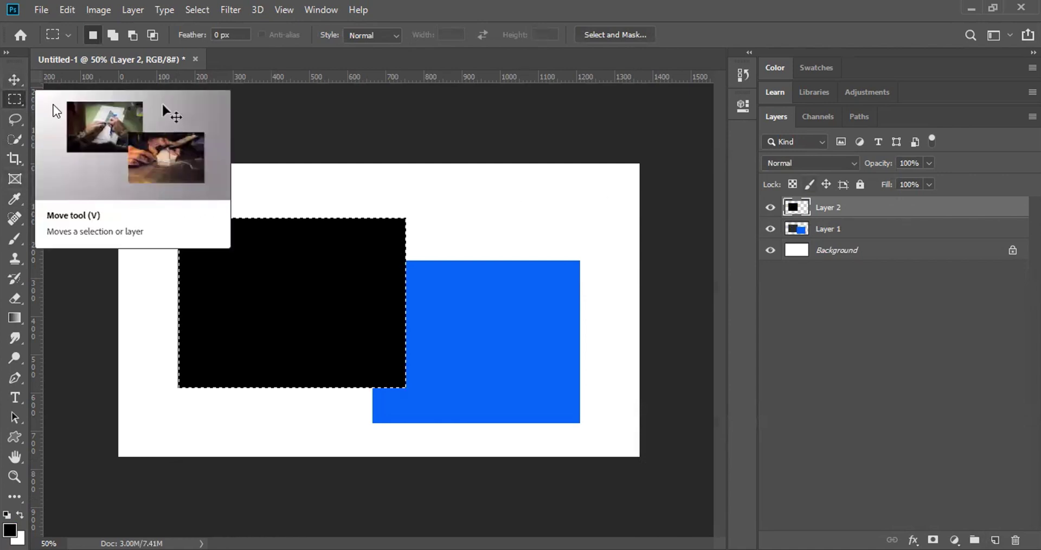
key(ctrl+d)
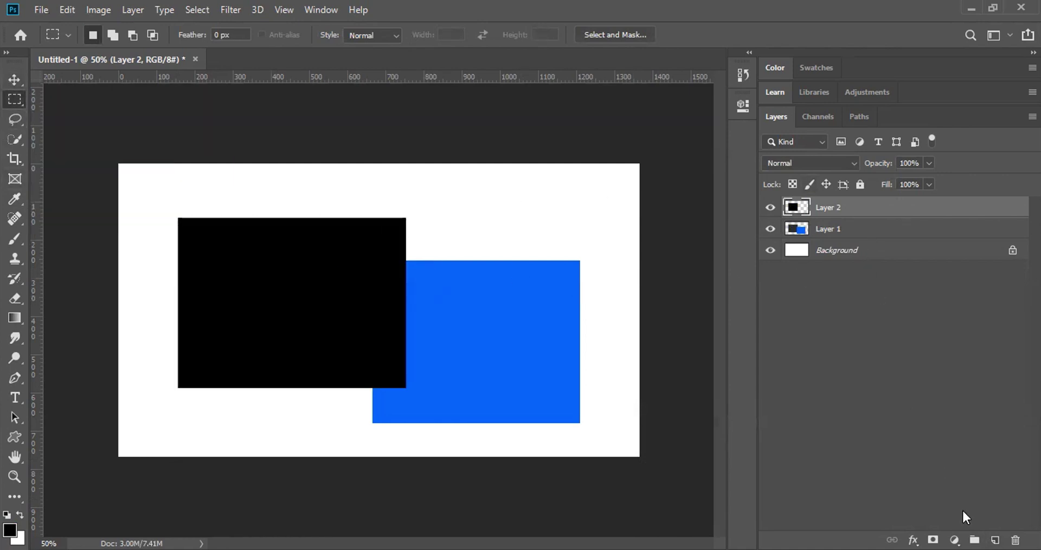
On new Layer 3, marquee the blue rectangle and fill it with its sampled blue.
click(994, 539)
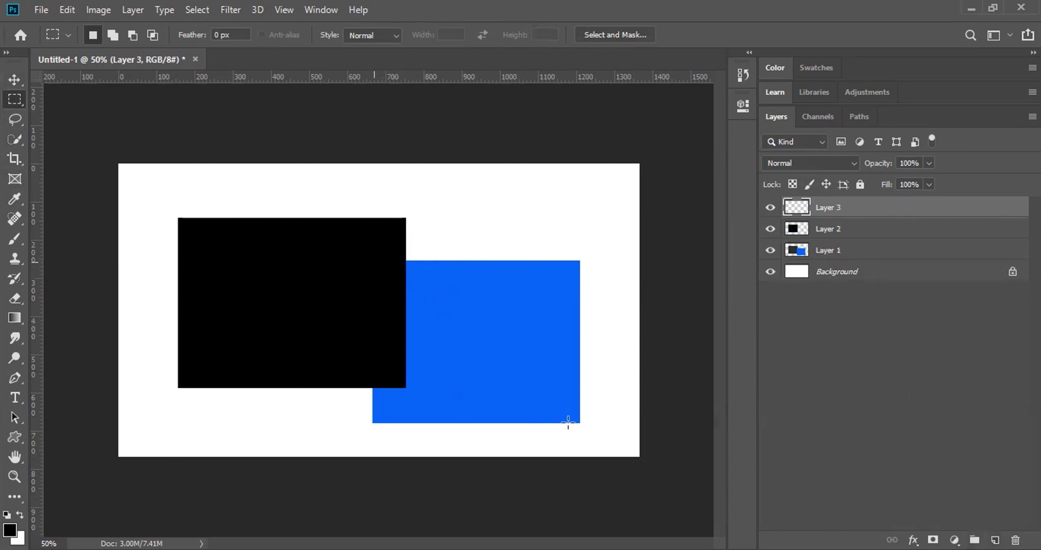
drag(579, 424, 373, 262)
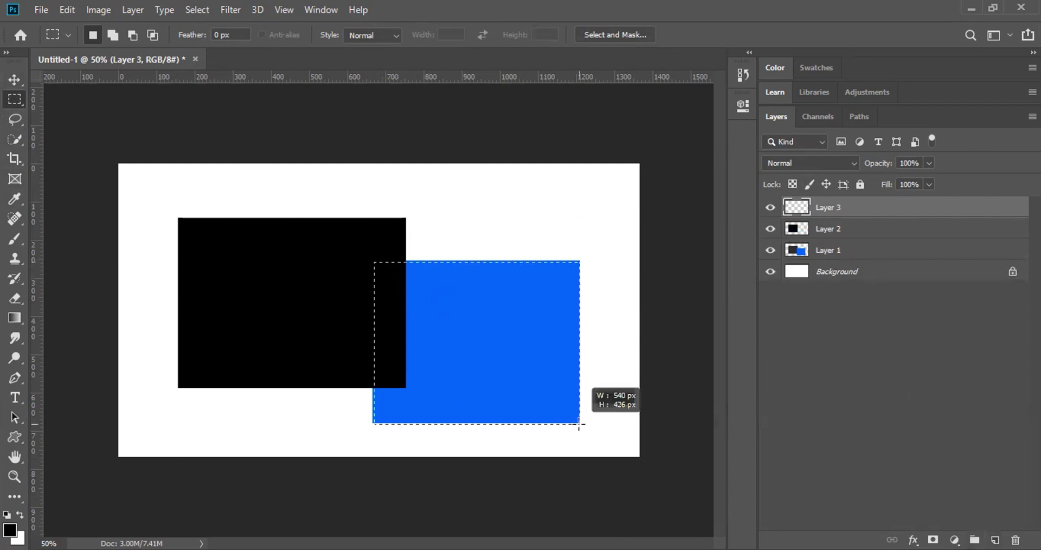
click(10, 530)
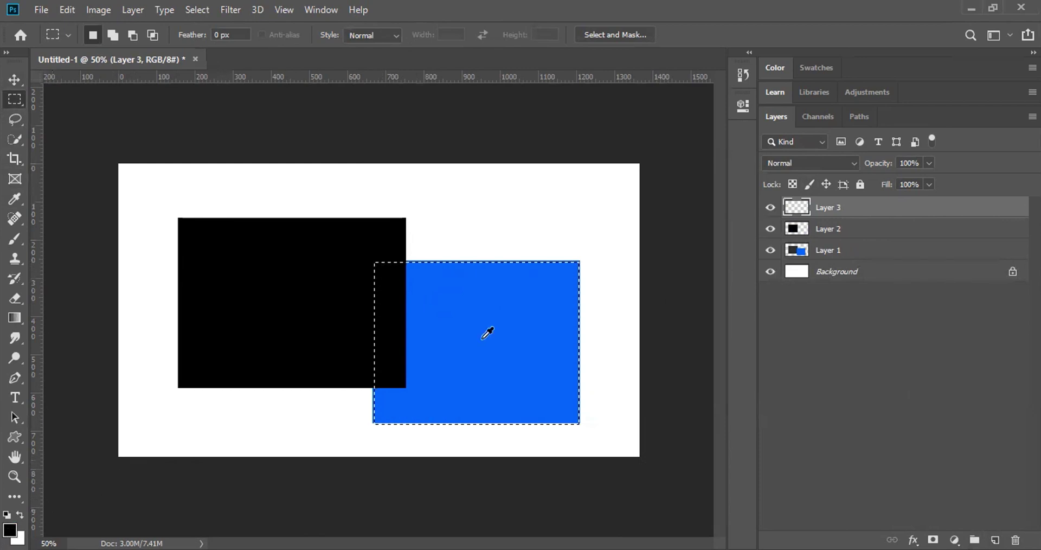
click(485, 332)
click(948, 268)
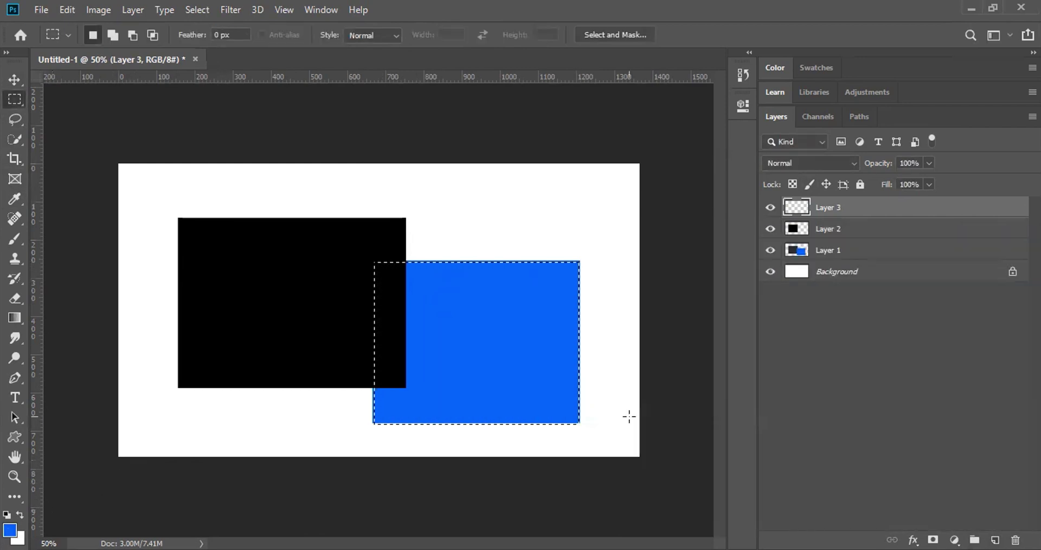
key(alt+BackSpace)
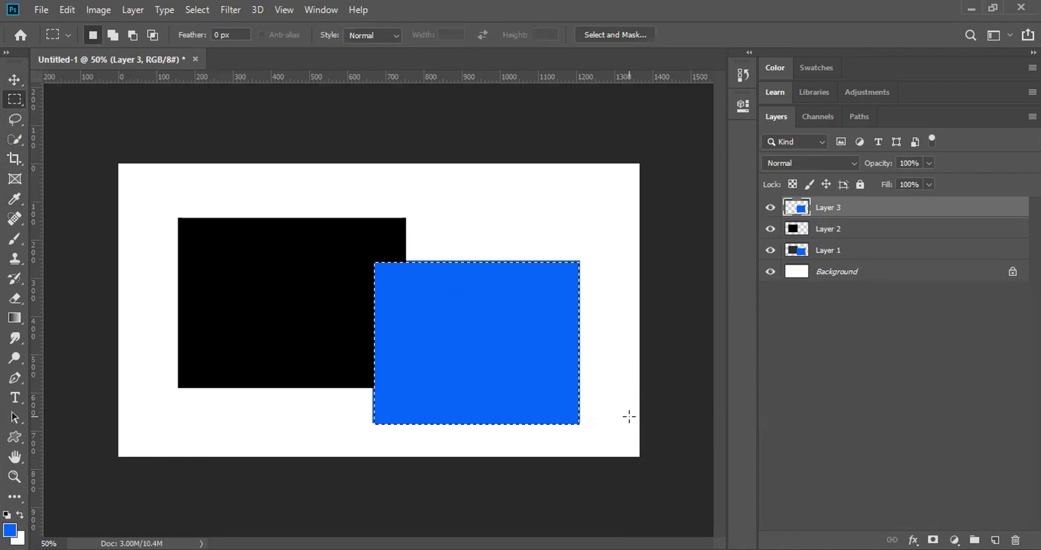
Clear the selection and hide Layers 3 and 2, leaving only Layer 1's rectangles visible.
click(528, 371)
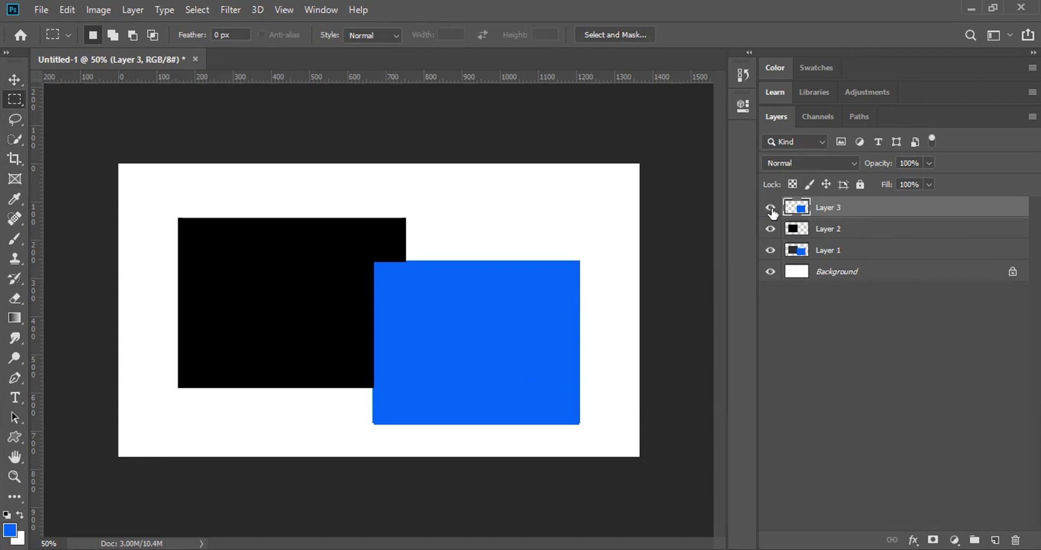
click(770, 208)
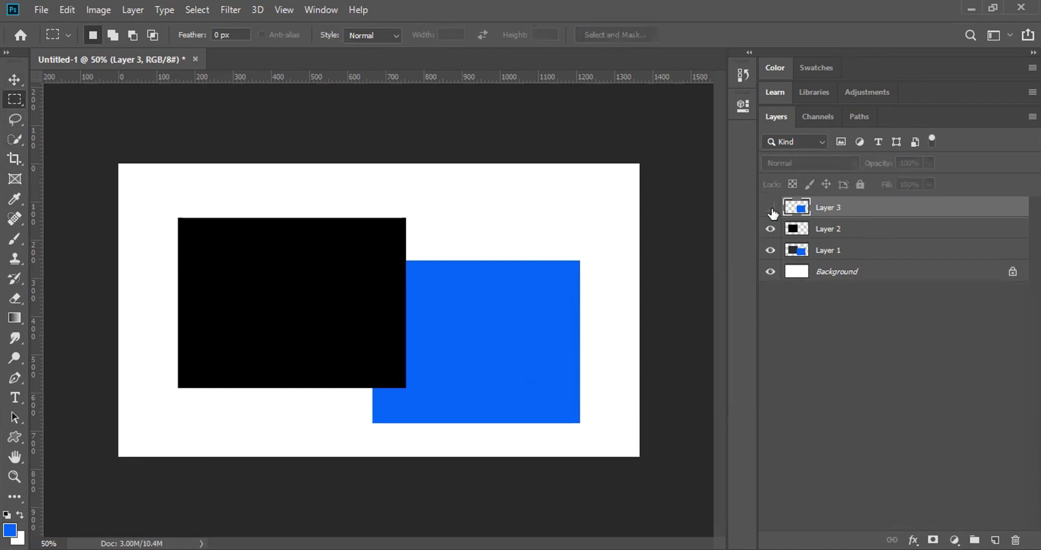
click(770, 229)
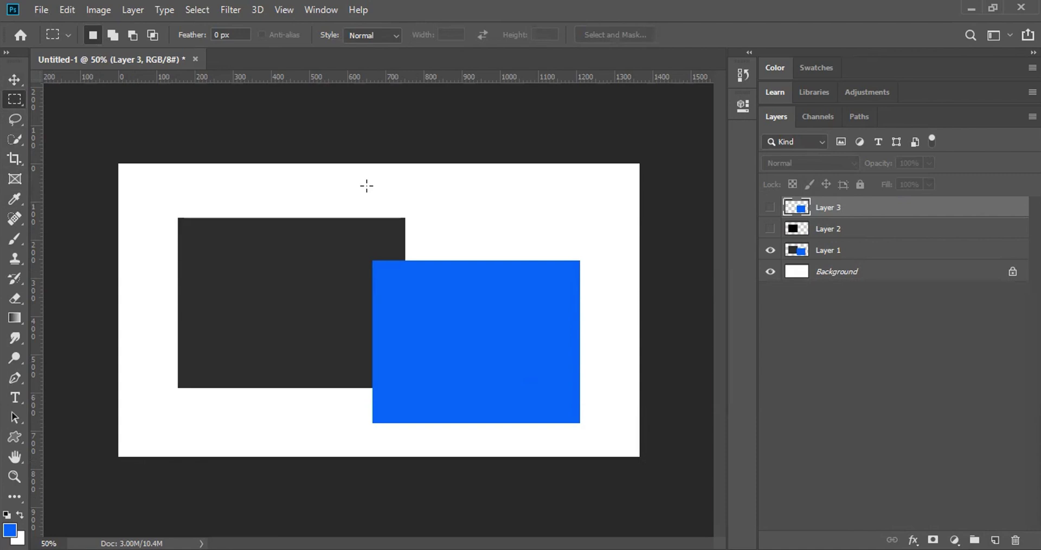
click(7, 77)
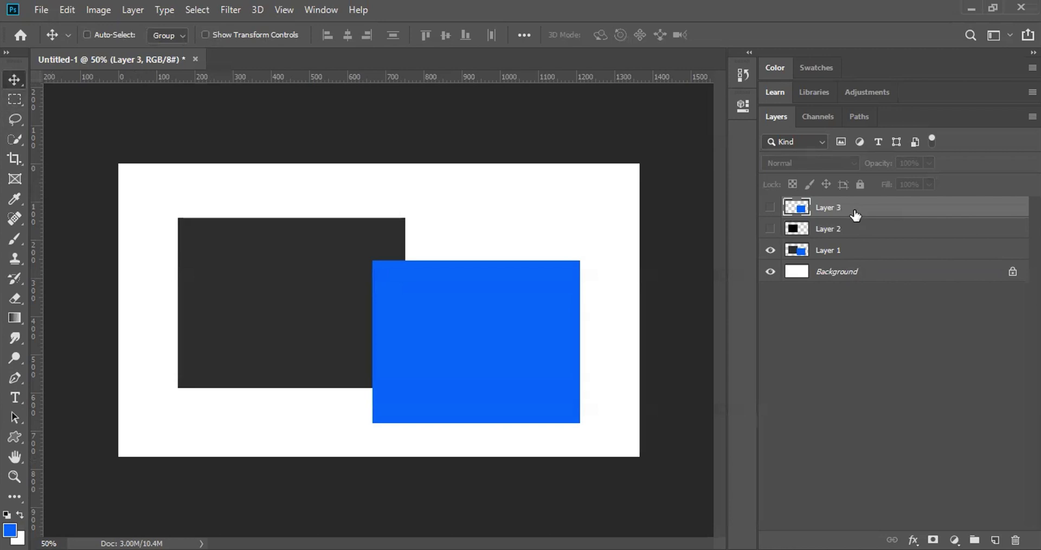
Nudge Layer 1 right and back, then hide Layer 1 and show Layers 2 and 3.
click(872, 257)
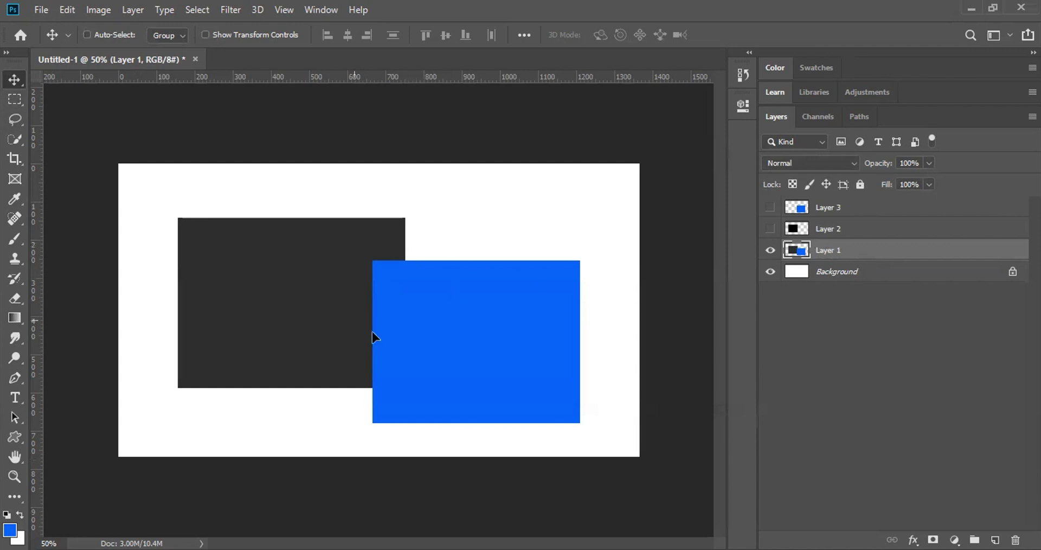
drag(410, 329, 469, 318)
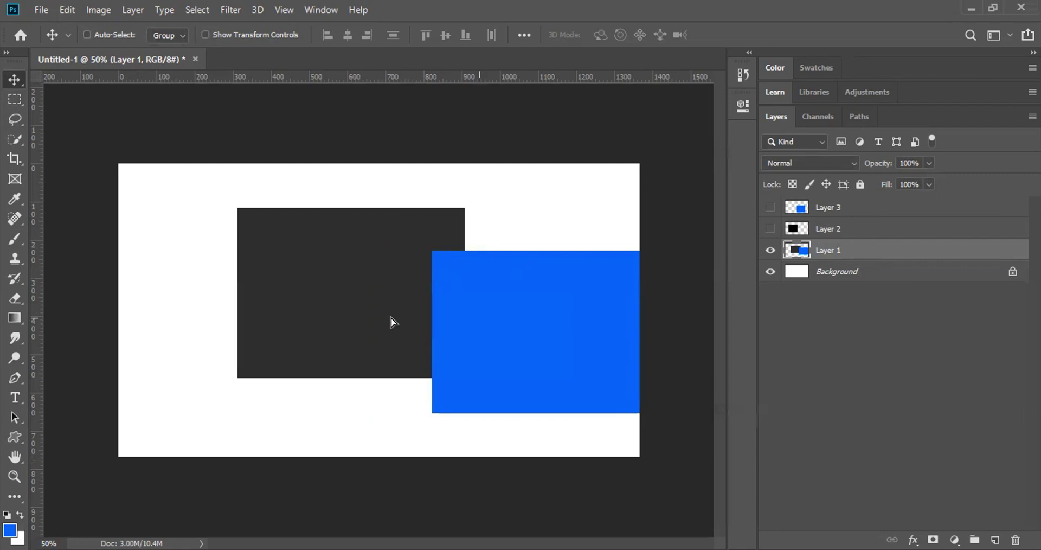
drag(389, 316, 331, 316)
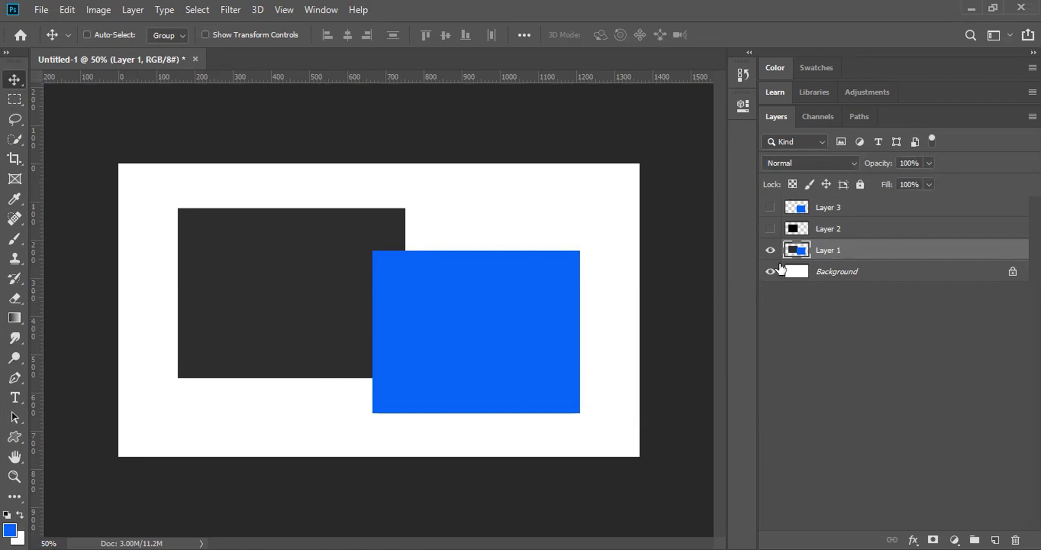
click(769, 249)
click(770, 228)
click(770, 207)
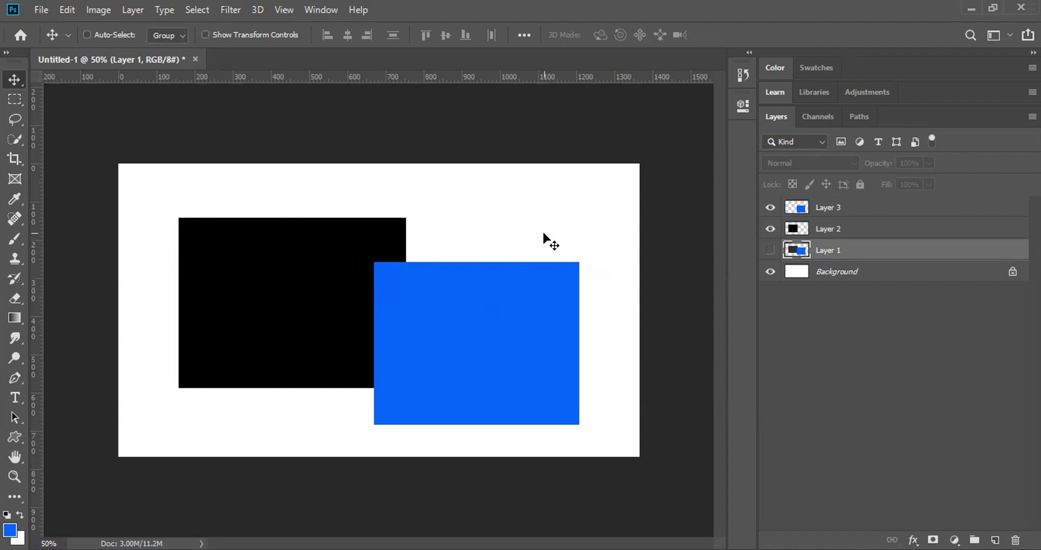
Move the black rectangle toward the top-left, then drag Layer 2 above Layer 3.
click(835, 232)
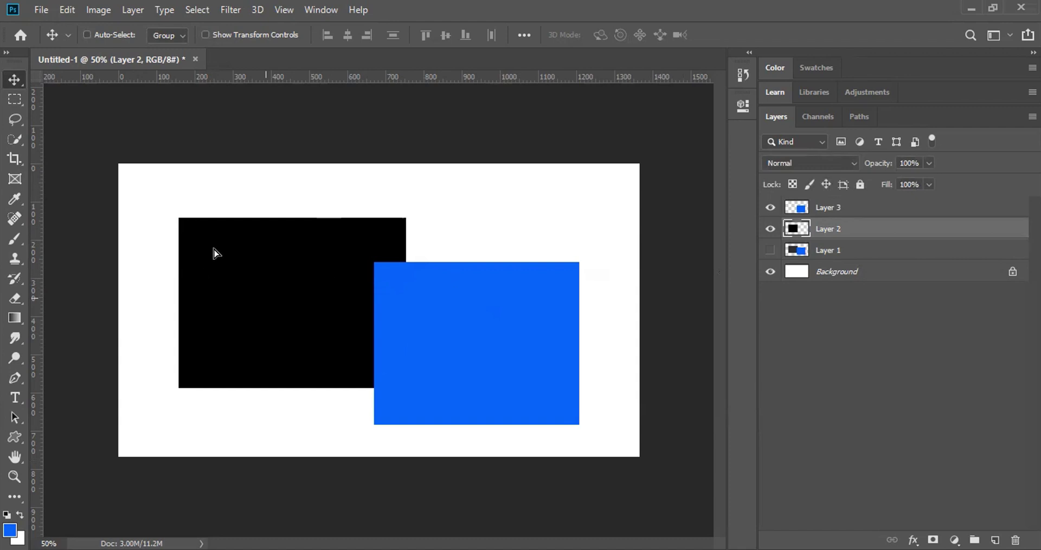
drag(213, 260, 162, 216)
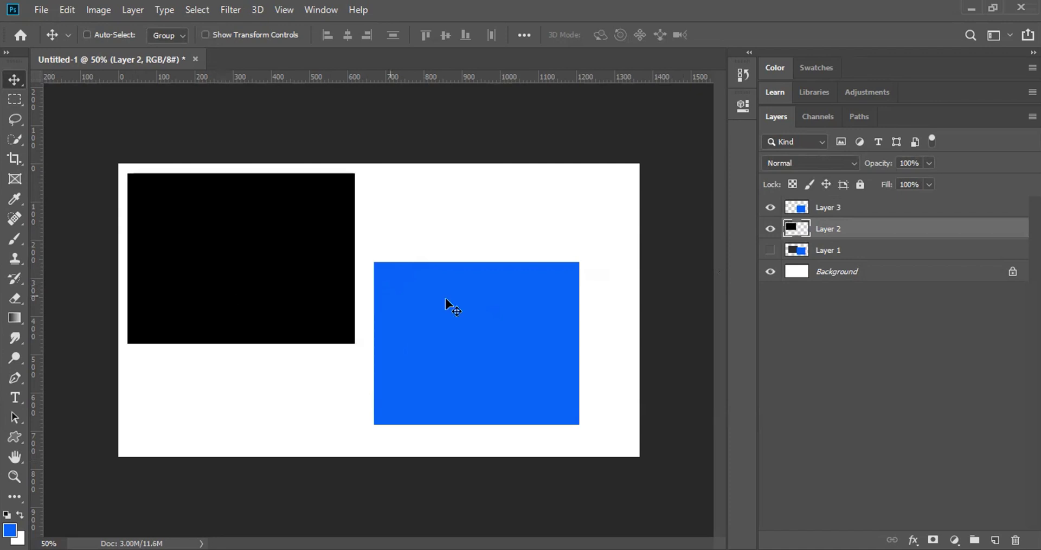
click(834, 213)
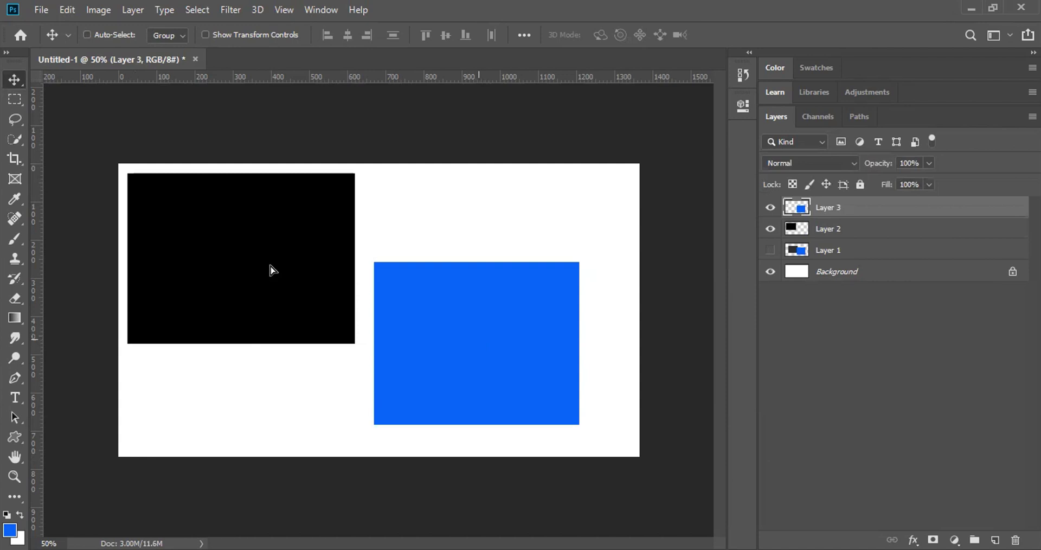
key(ctrl+z)
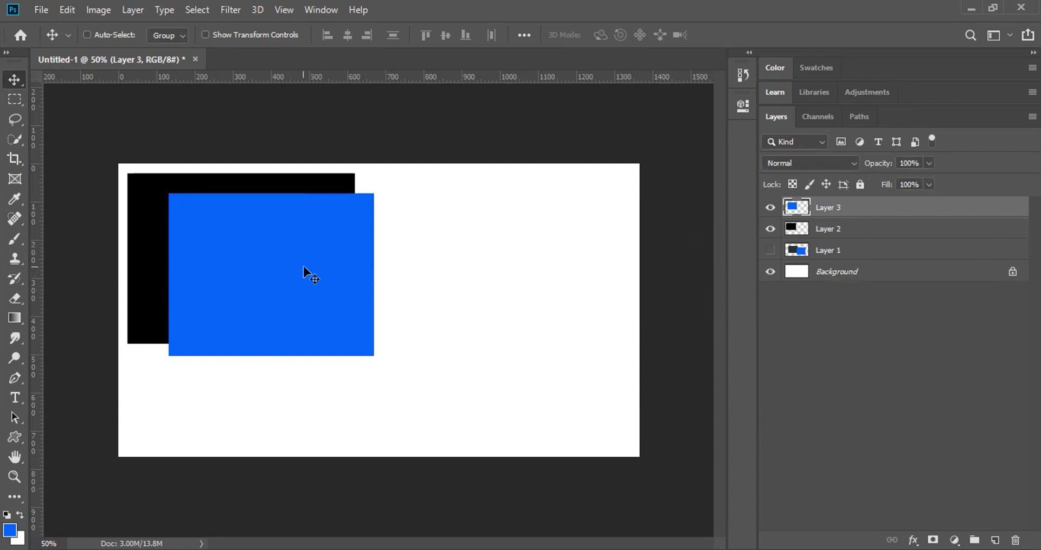
key(ctrl+shift+z)
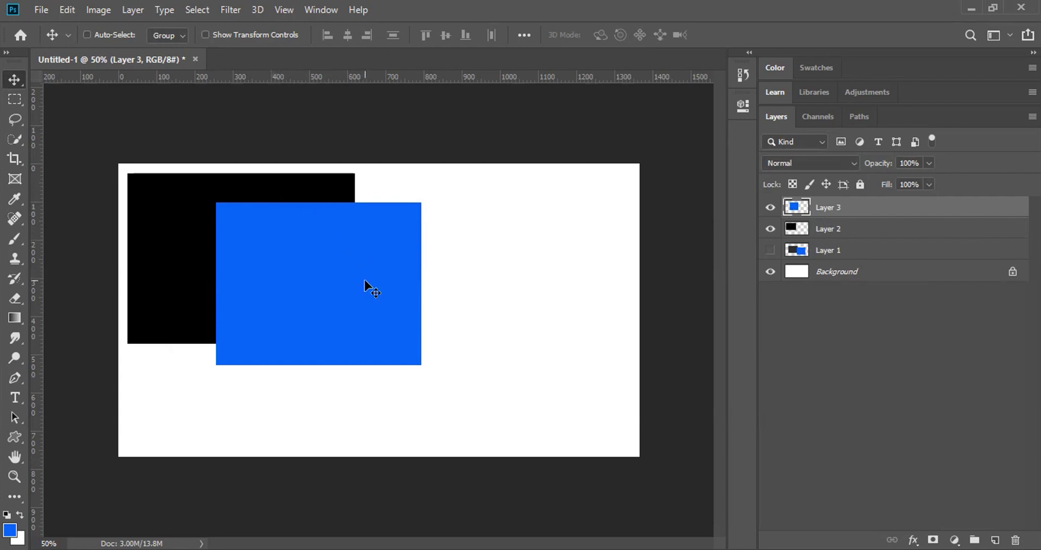
click(835, 232)
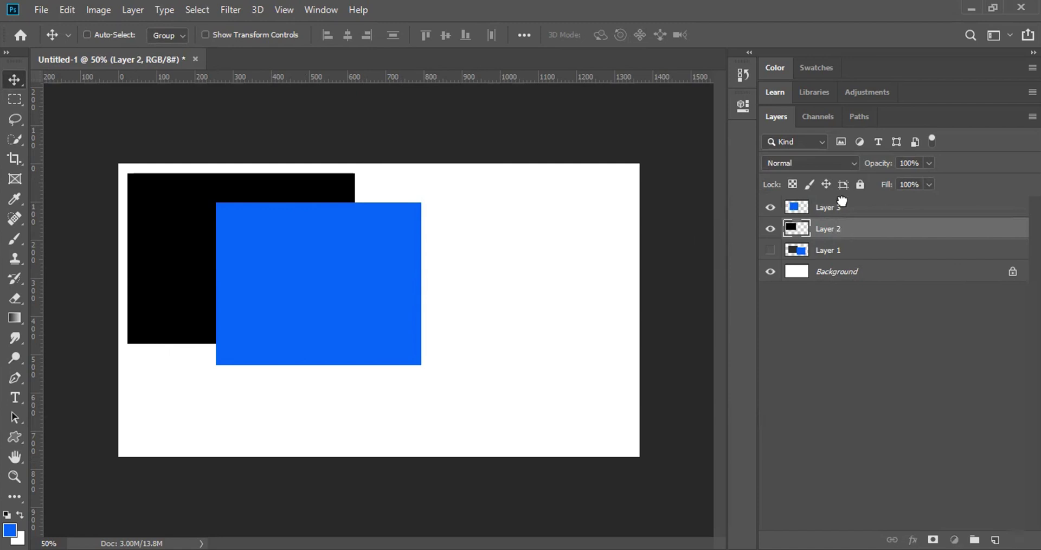
drag(841, 202, 841, 198)
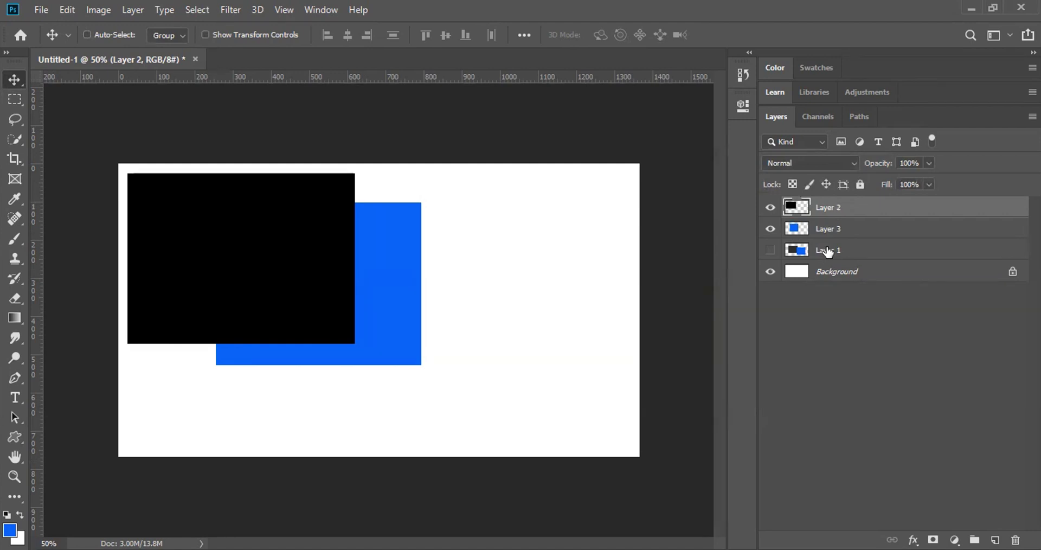
Shift the black rectangle's Layer 2 up and down the stack, ending below Layer 1.
key(ctrl)
key(ctrl)
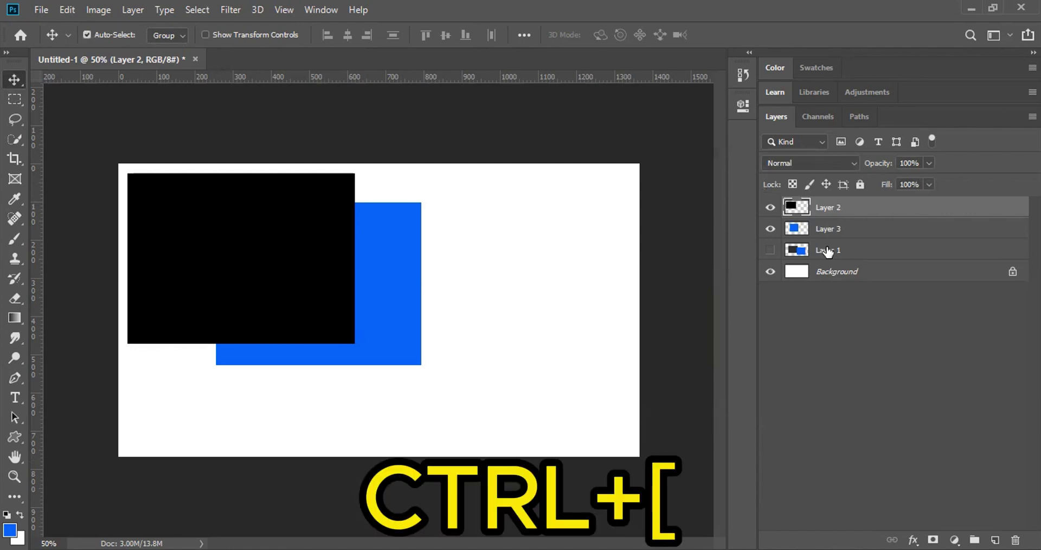
key(ctrl+bracketleft)
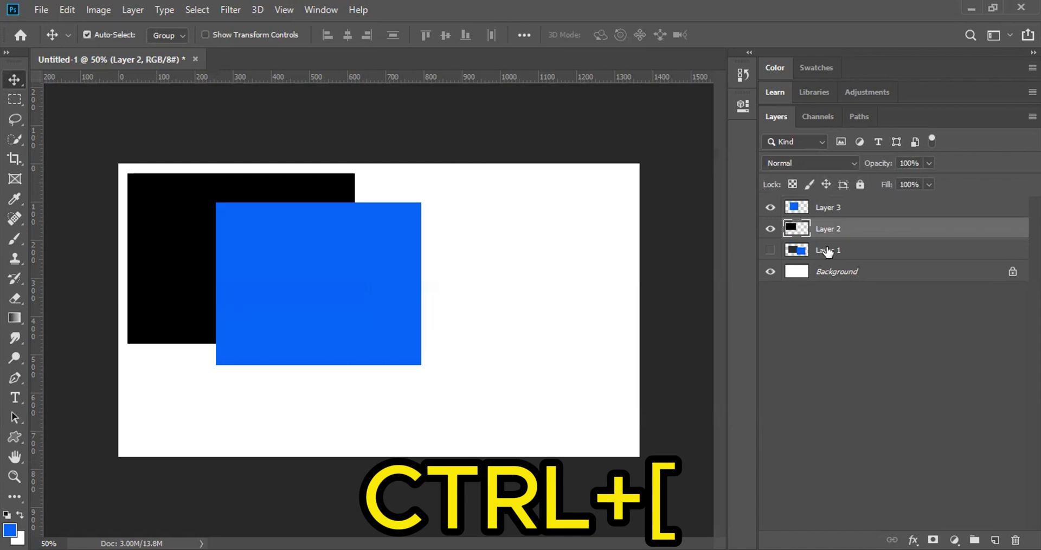
key(ctrl+bracketleft)
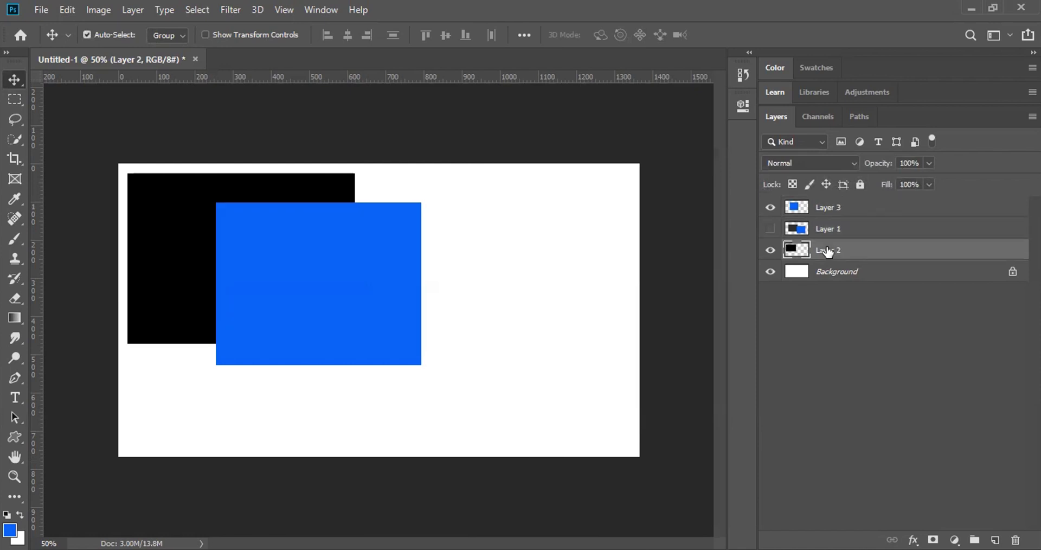
key(ctrl+bracketright)
key(ctrl+bracketright)
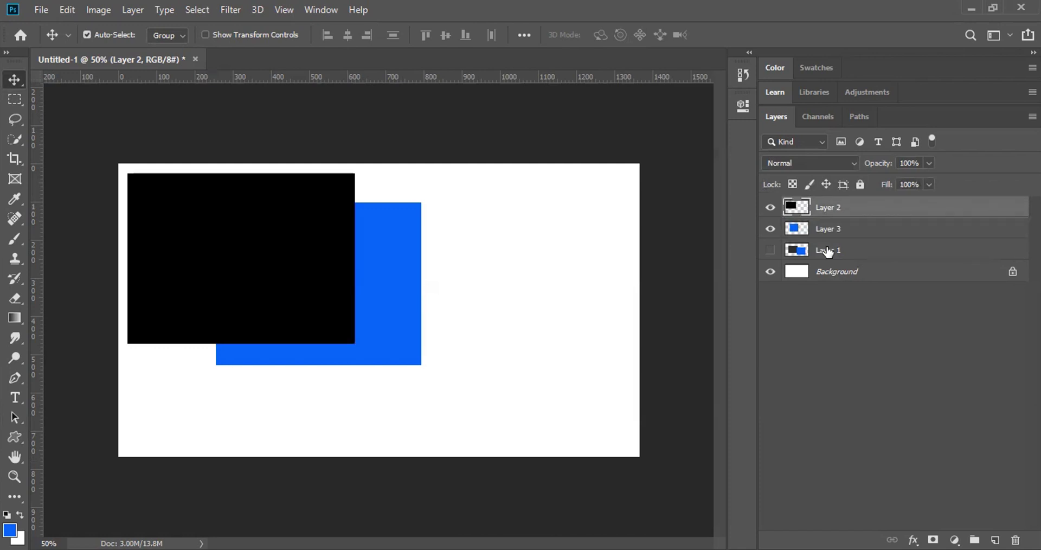
key(ctrl+bracketleft)
key(ctrl+bracketleft)
key(ctrl+bracketright)
key(ctrl+bracketright)
key(ctrl+bracketleft)
key(ctrl+bracketright)
key(ctrl+bracketleft)
key(ctrl+bracketright)
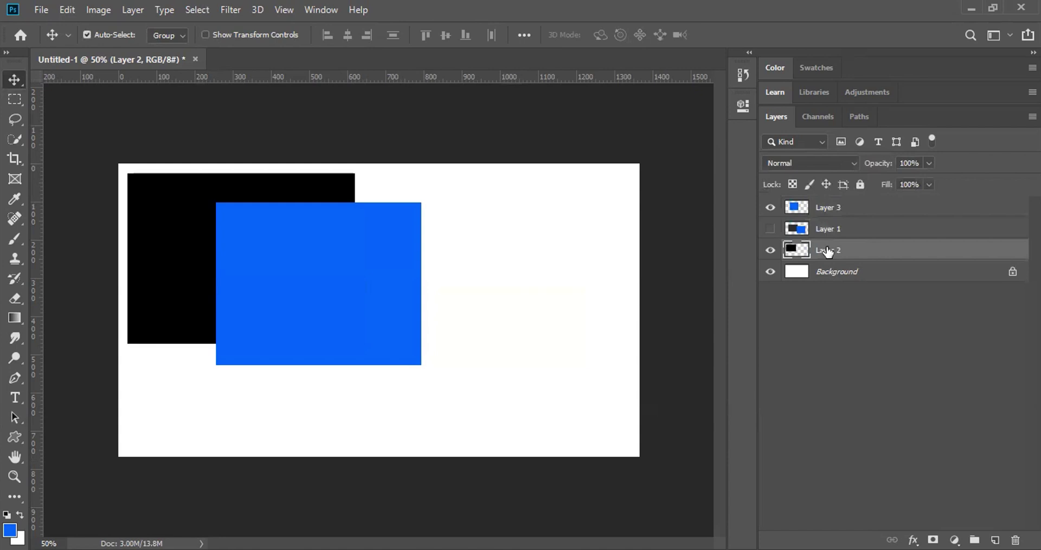
key(ctrl+bracketright)
key(ctrl+bracketright)
key(ctrl+bracketleft)
key(ctrl+bracketleft)
key(ctrl+bracketright)
key(ctrl+bracketright)
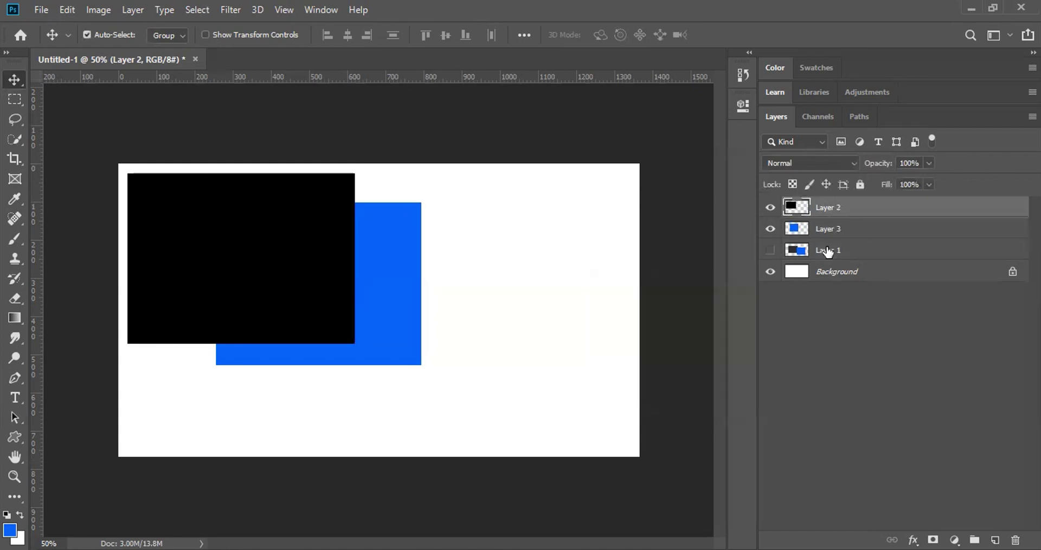
key(ctrl+bracketleft)
key(ctrl+bracketright)
key(ctrl+bracketleft)
key(ctrl+bracketleft)
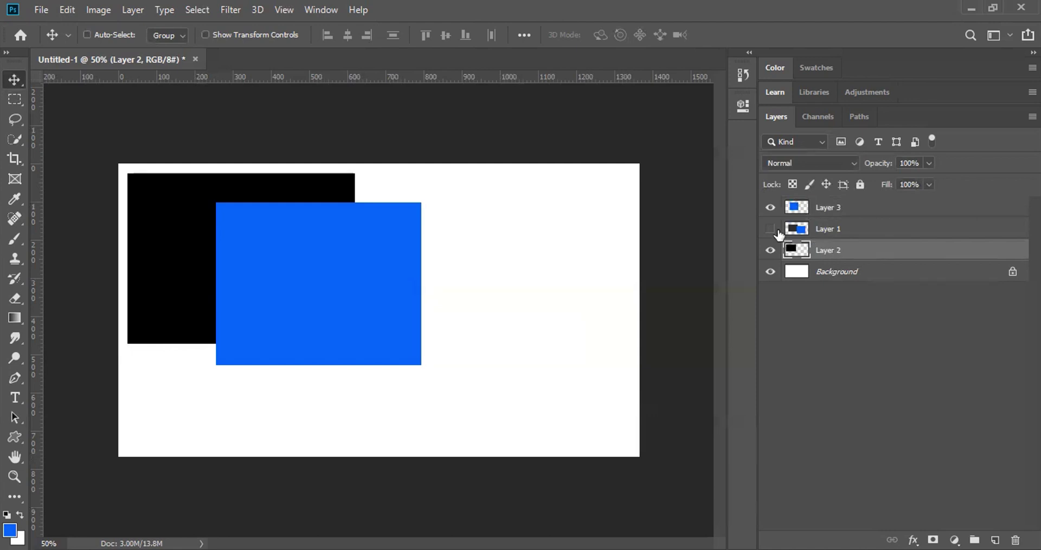
Cycle the active layer through the stack and make Layer 2 active.
key(alt+bracketright)
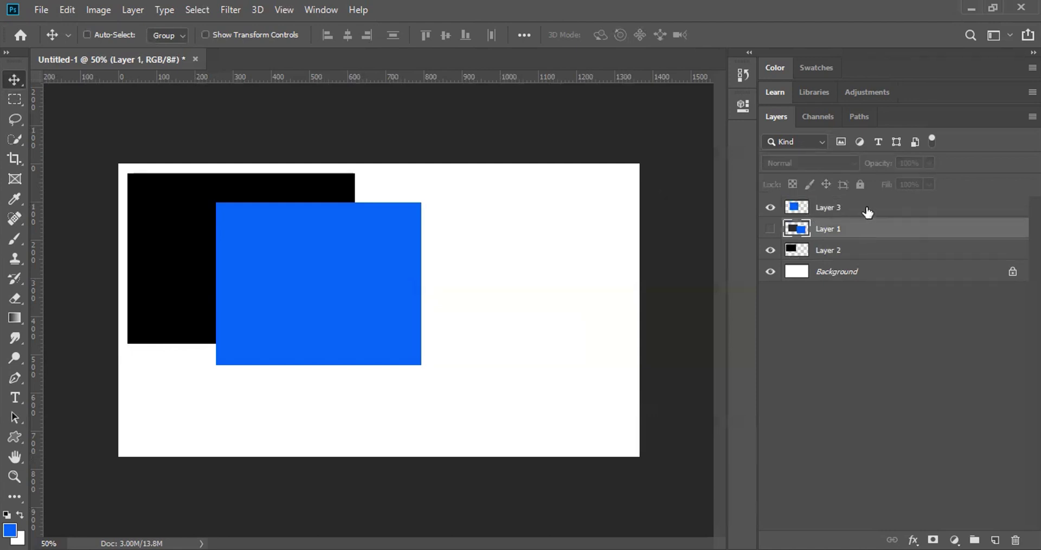
key(alt+bracketright)
key(alt+bracketleft)
click(843, 249)
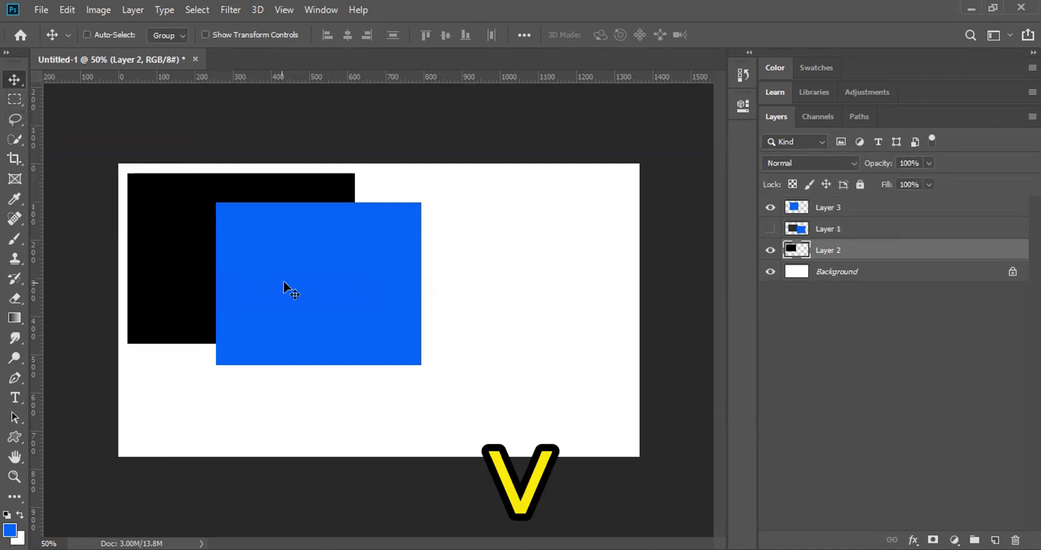
Pick Layer 3 from the canvas layer list, toggle Auto-Select, and activate the blue rectangle's layer.
right_click(269, 255)
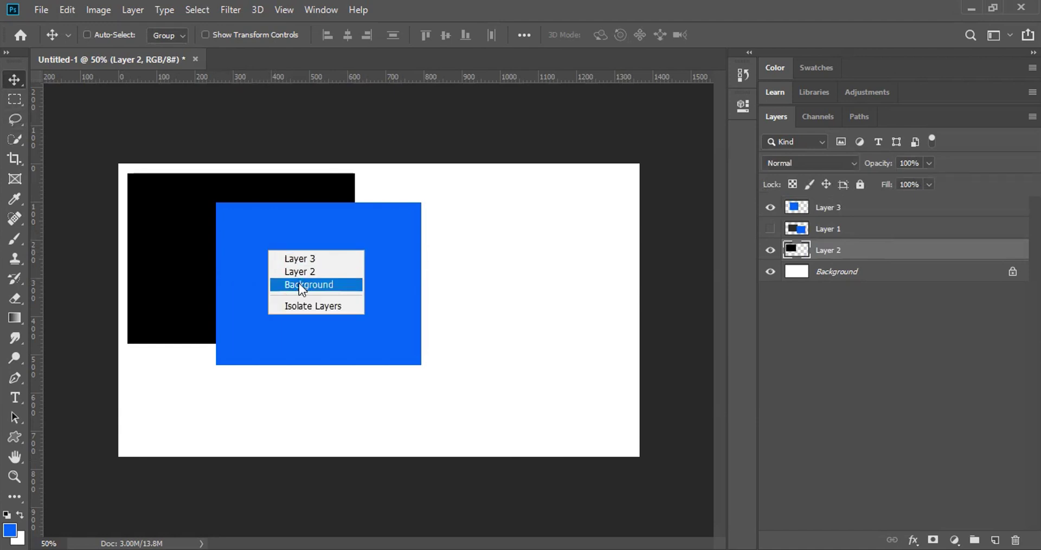
click(311, 258)
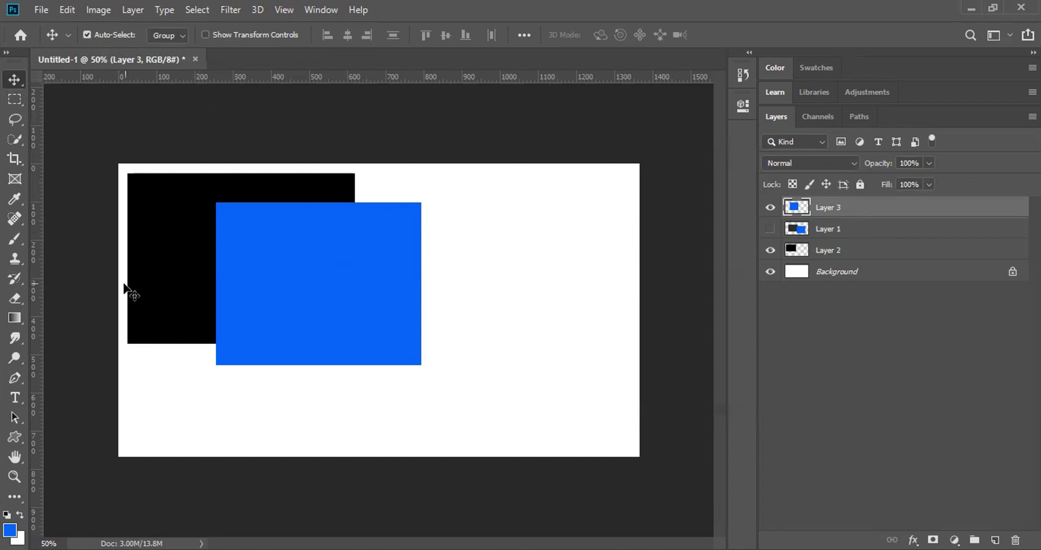
click(158, 243)
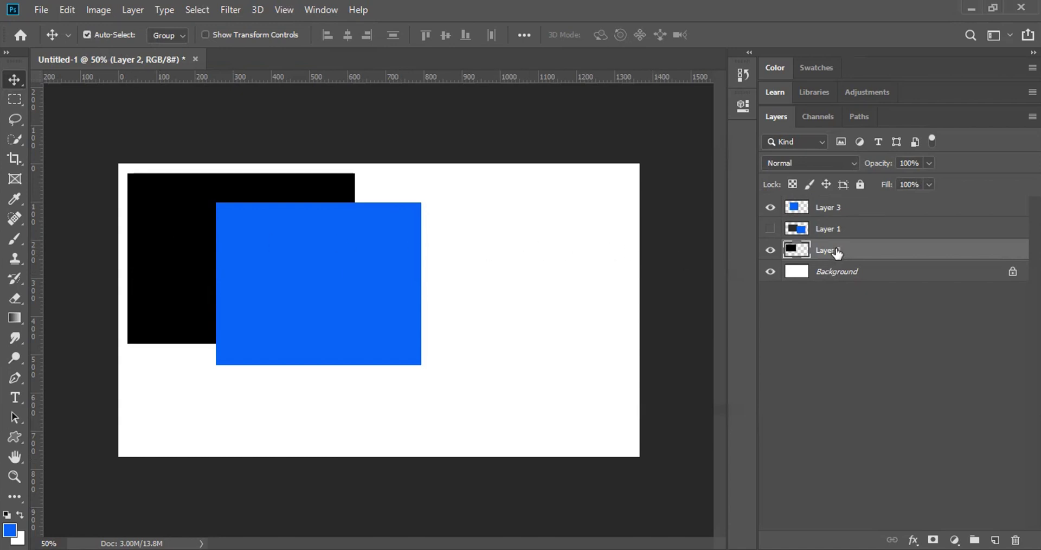
click(114, 36)
click(132, 34)
click(256, 252)
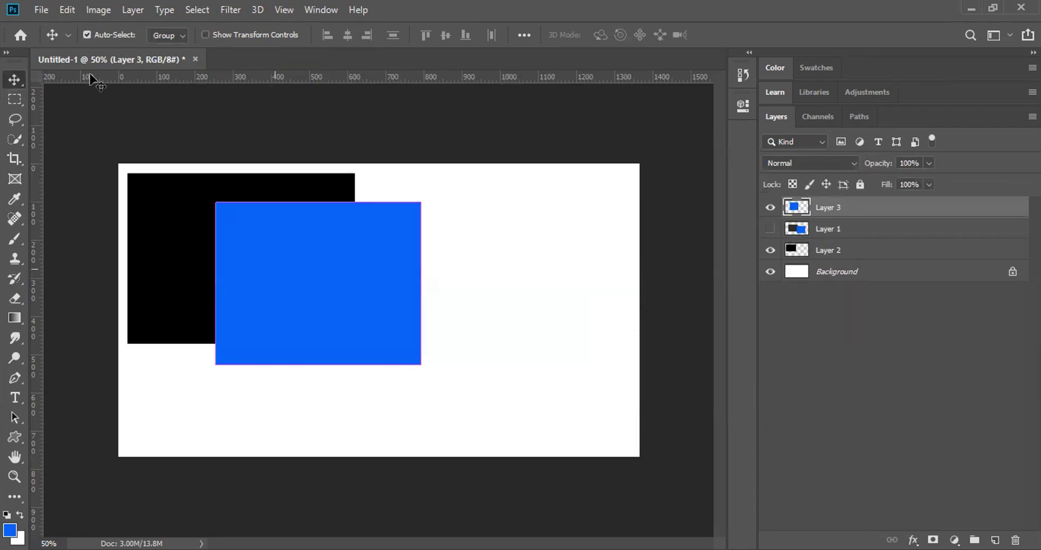
Undo the last change, pick Layers 2 and 3 on canvas, then select Layers 3, 1 and 2.
key(ctrl+z)
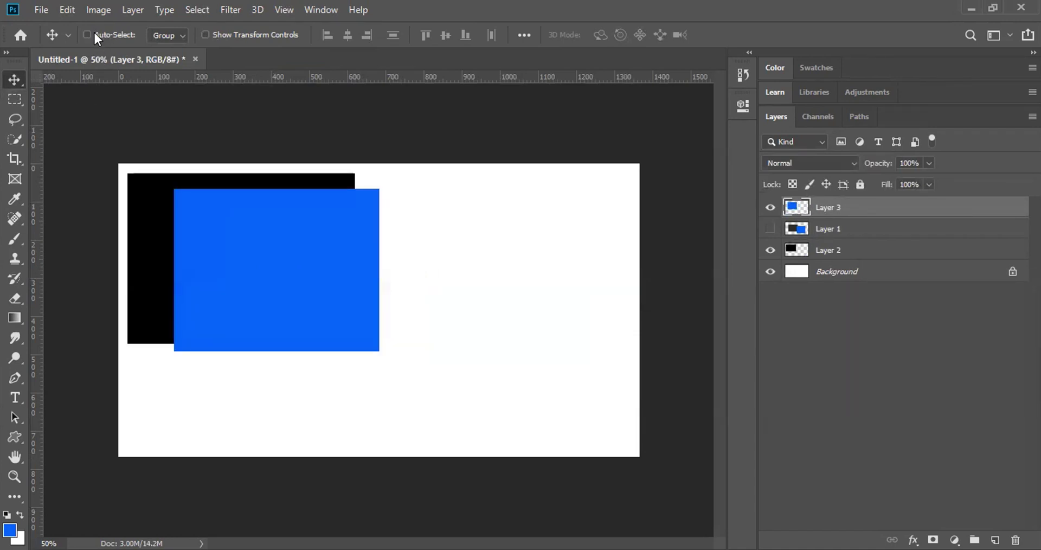
right_click(150, 188)
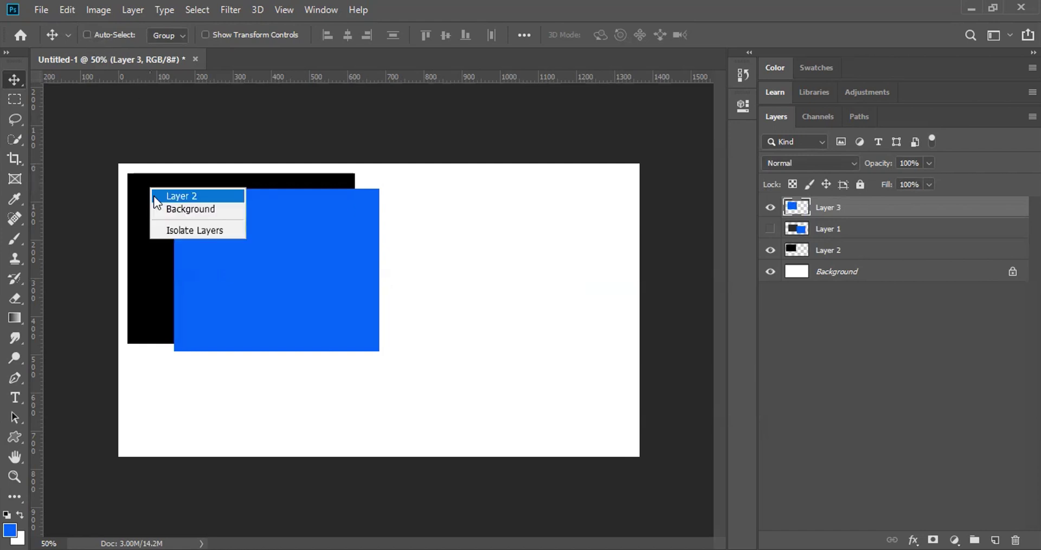
click(199, 195)
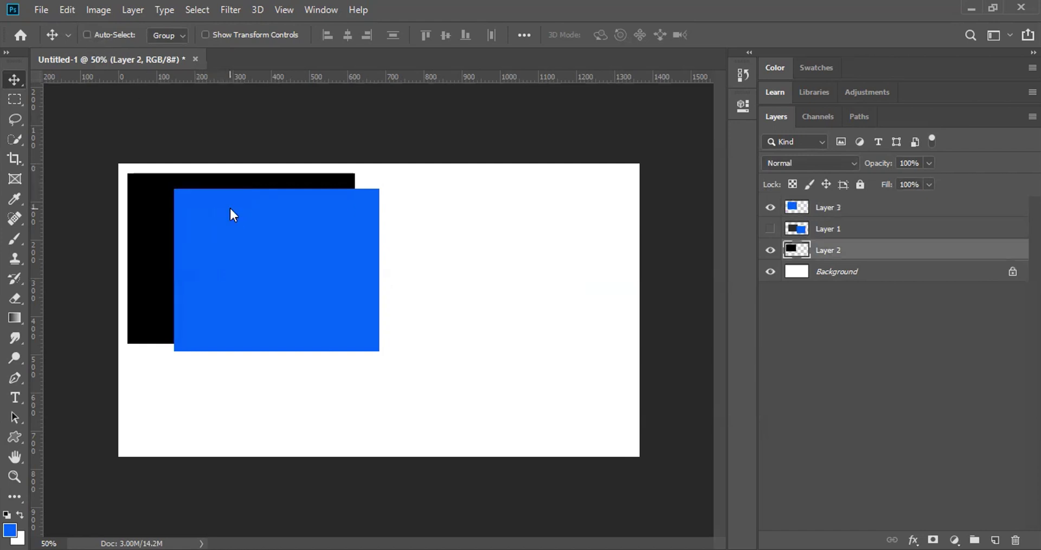
ctrl+click(276, 216)
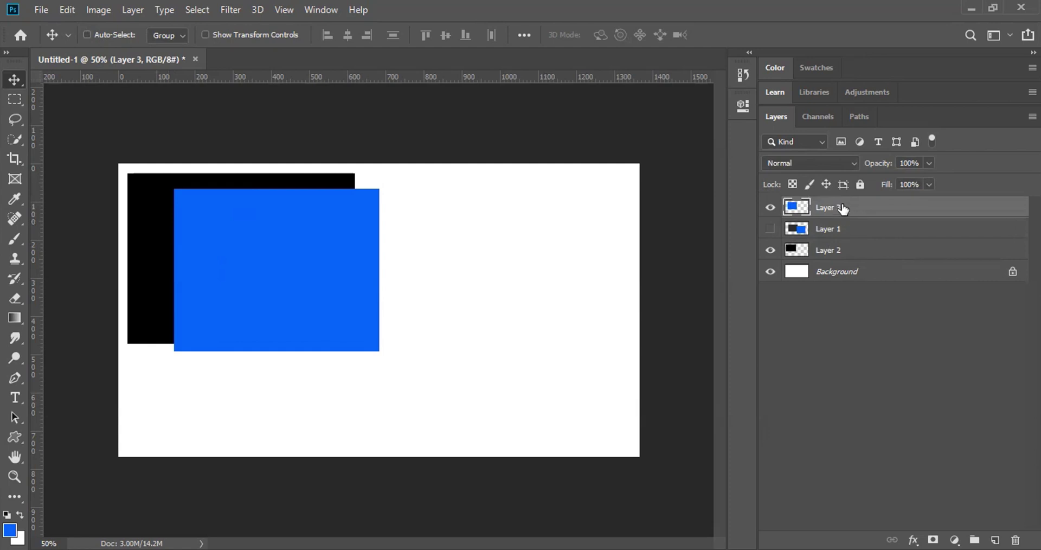
shift+click(839, 252)
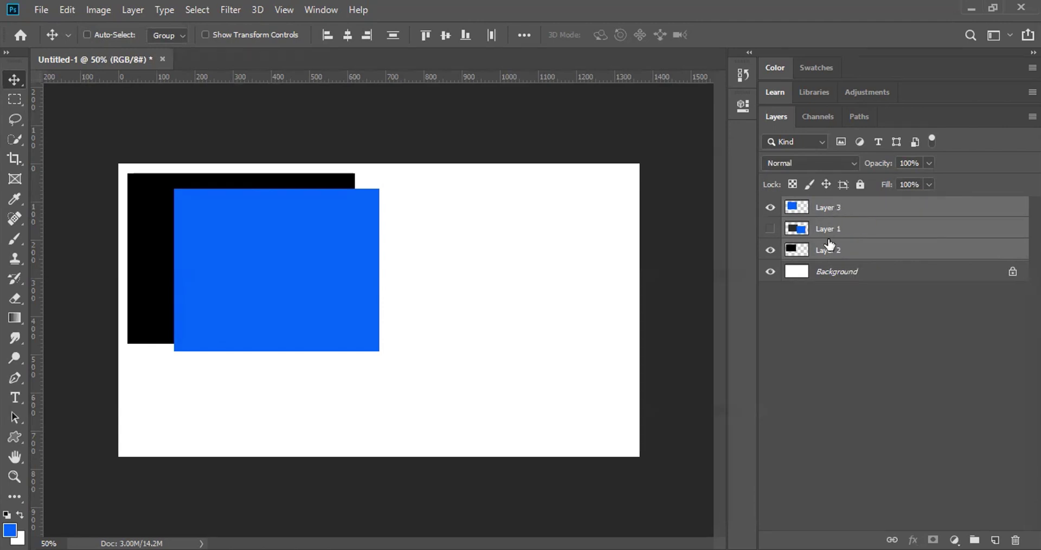
Select Layer 3 alone, then add Layer 2 to the selection.
click(849, 209)
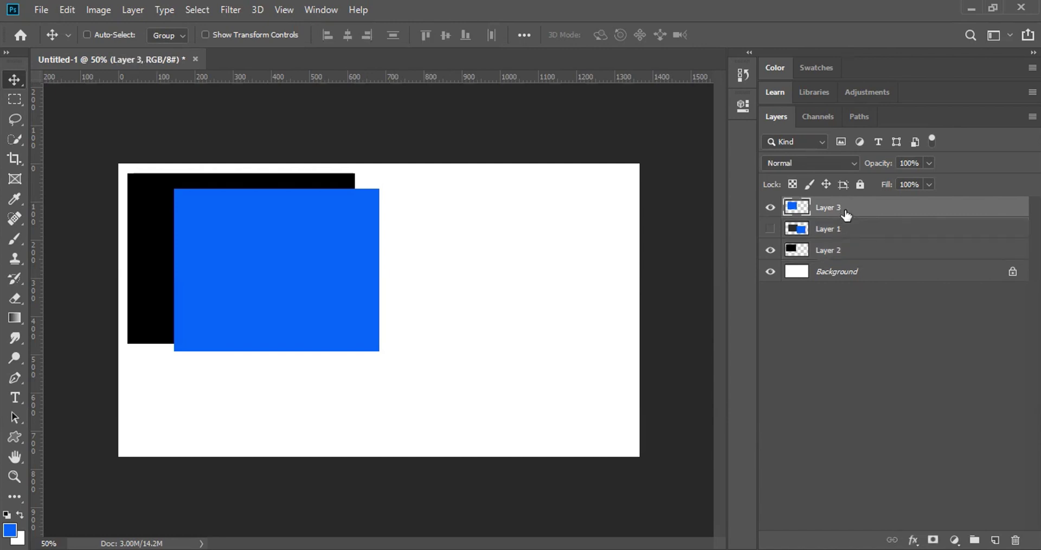
ctrl+click(850, 252)
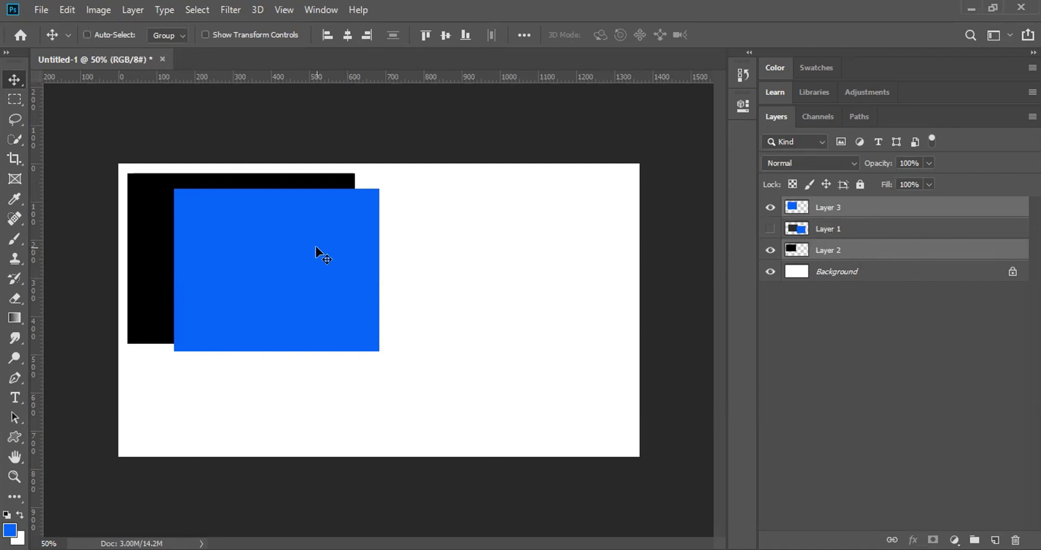
right_click(224, 244)
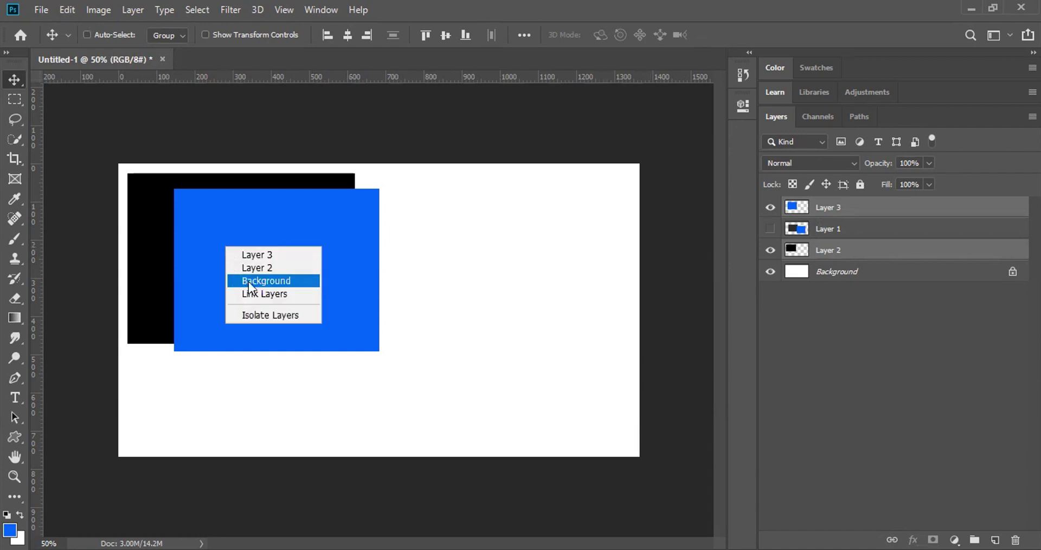
click(254, 267)
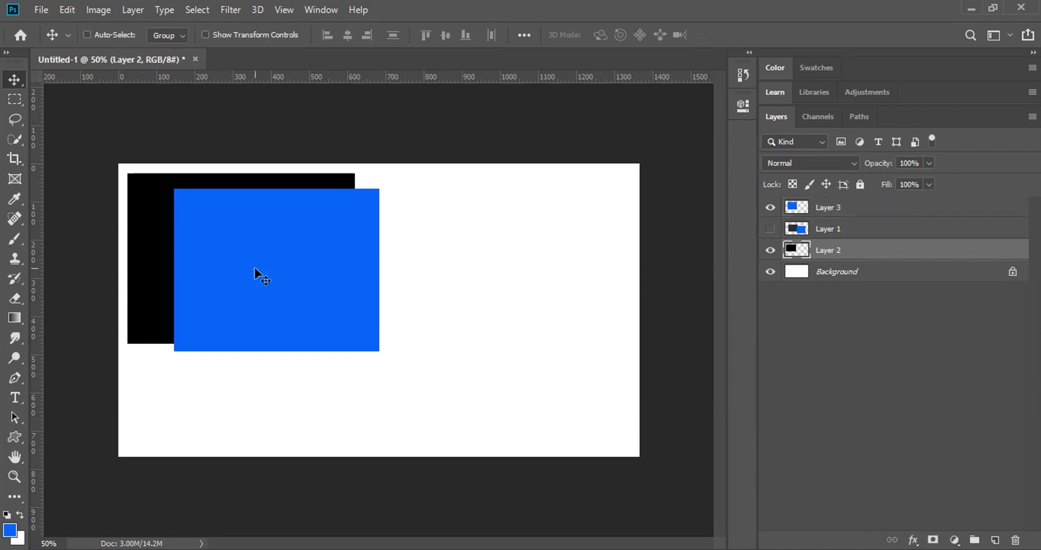
right_click(163, 251)
click(167, 257)
Select both rectangles' layers on the canvas and drag them together toward the centre.
key(ctrl)
right_click(139, 239)
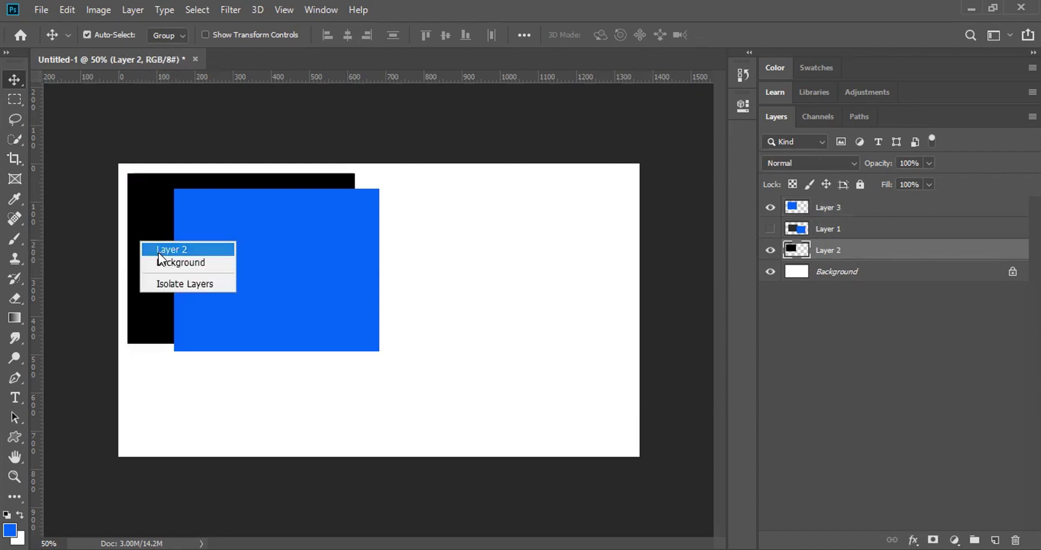
click(152, 240)
ctrl+click(221, 259)
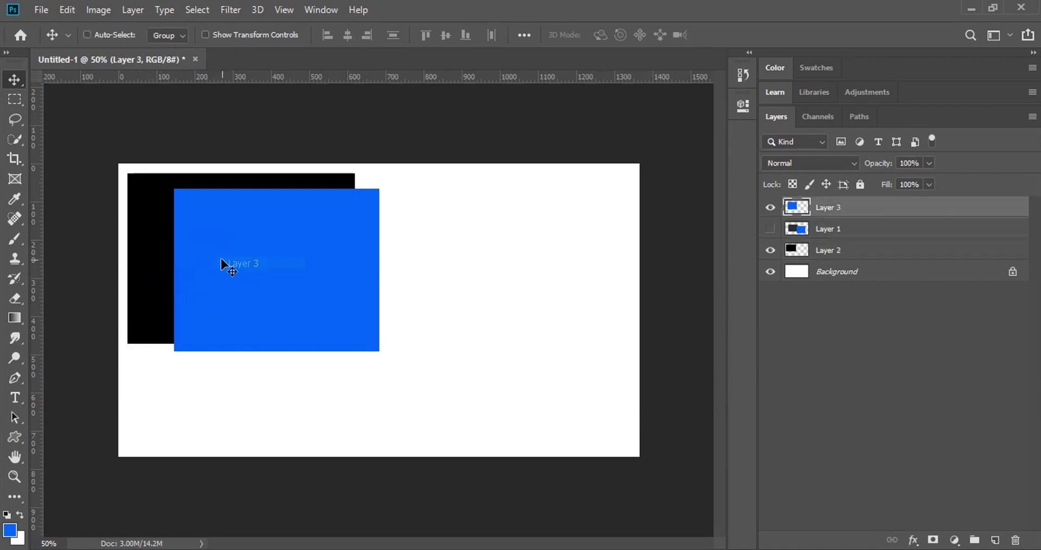
ctrl+click(169, 249)
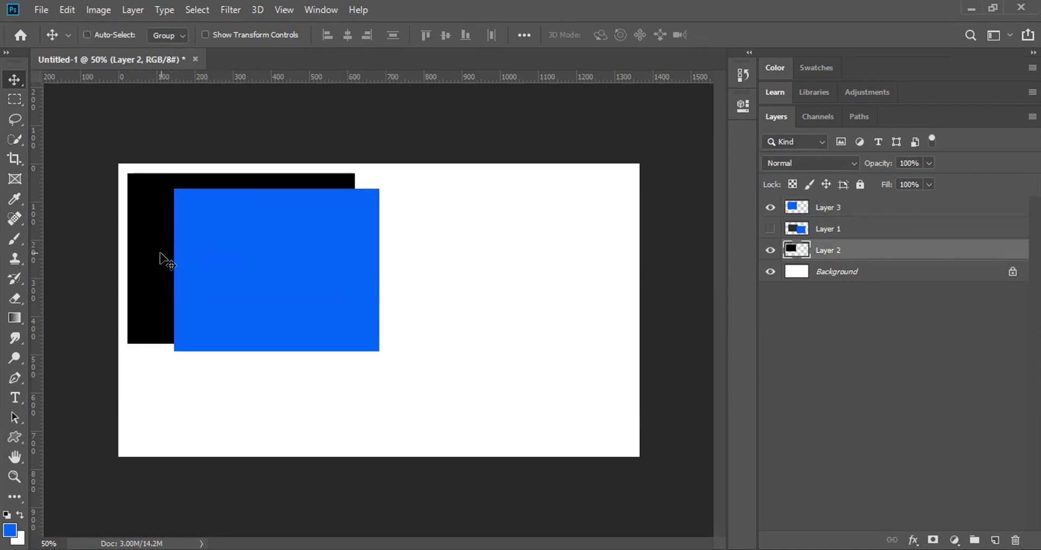
ctrl+shift+click(255, 260)
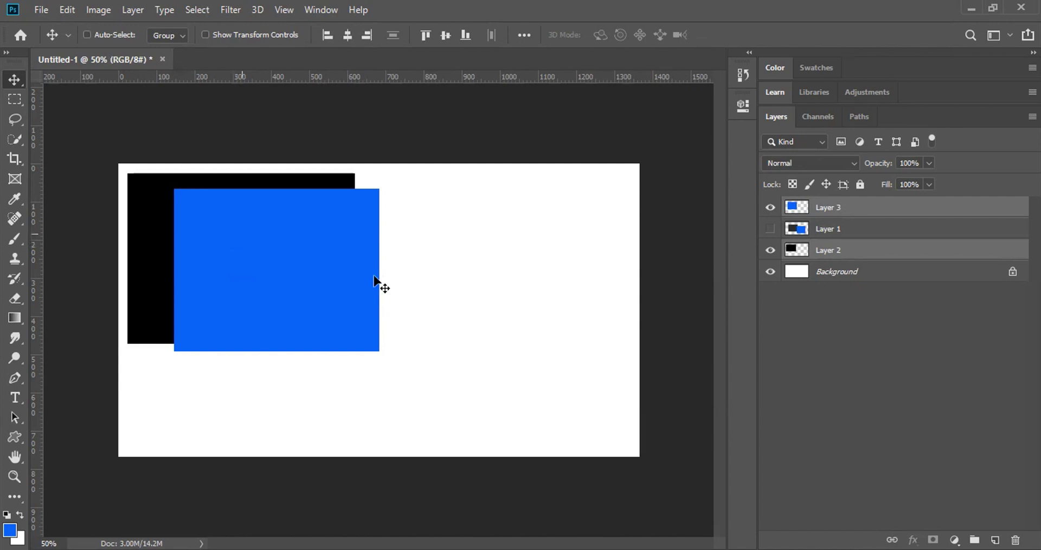
drag(359, 259, 500, 292)
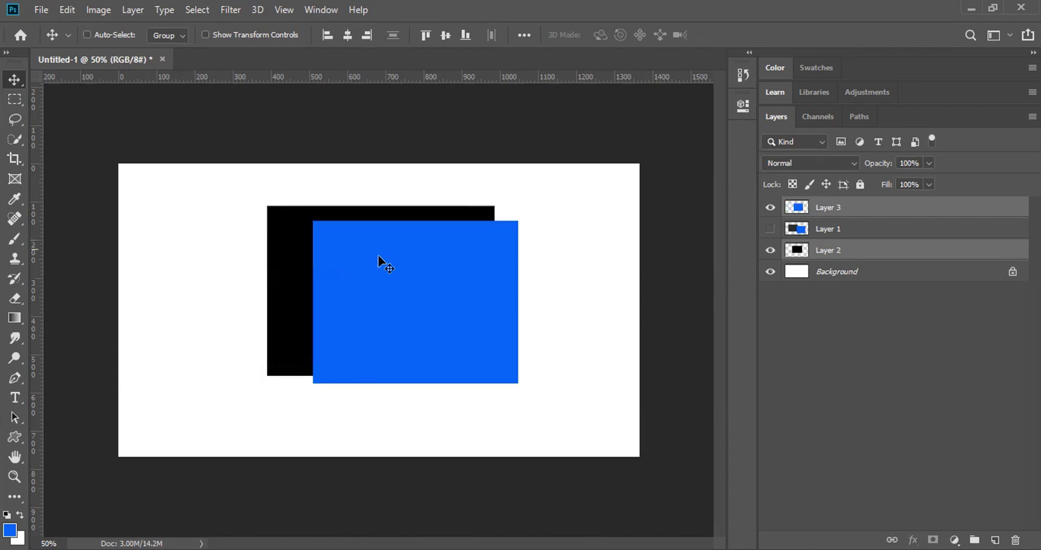